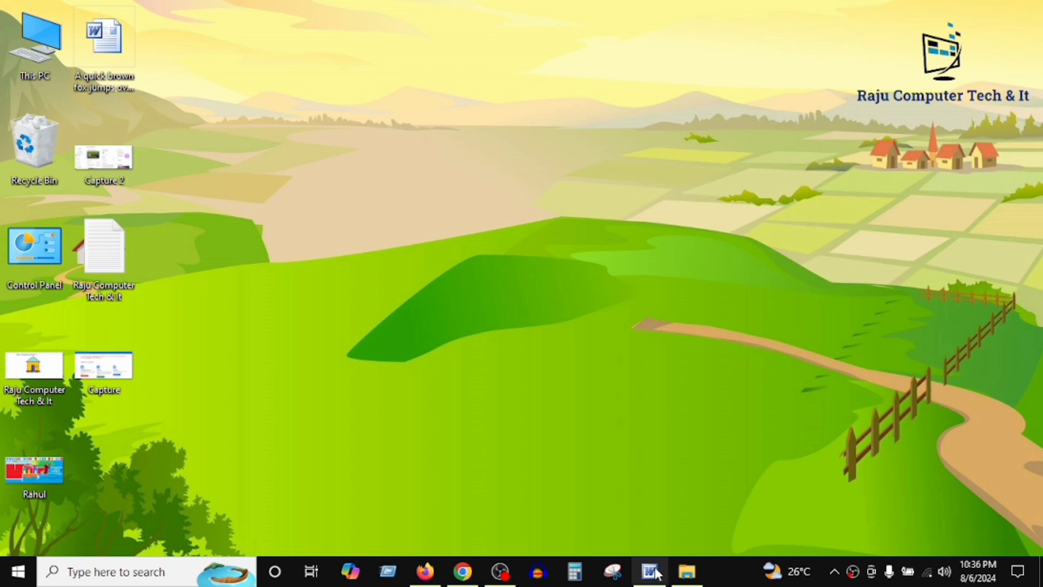
Switch to the blank Microsoft Word document and start a WordArt object in the rainbow style with a grey slanted shadow
{"action": "mouse_move", "coordinate": [650, 580]}
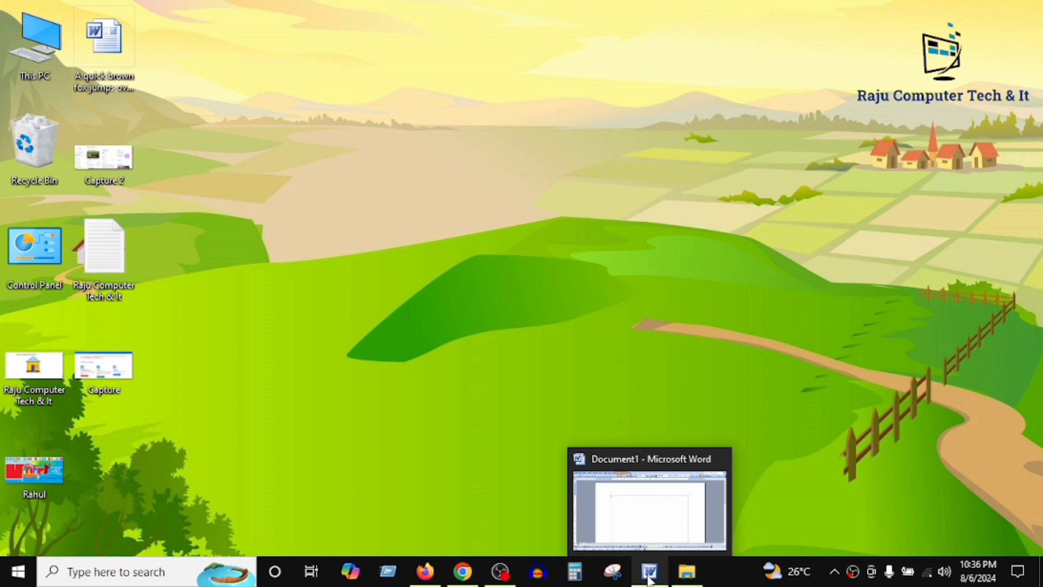
{"action": "left_click", "coordinate": [647, 580]}
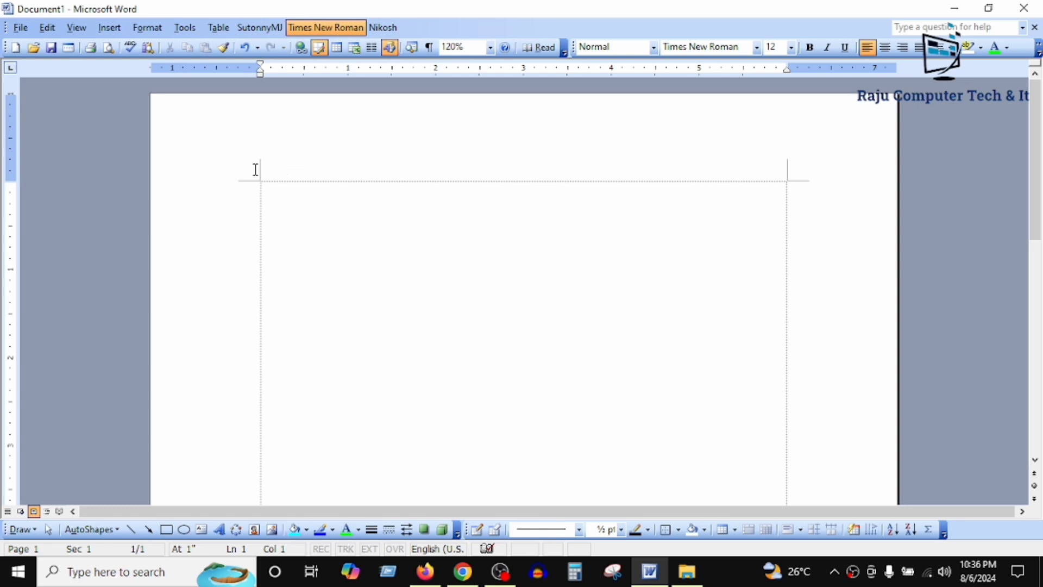
{"action": "left_click", "coordinate": [112, 30]}
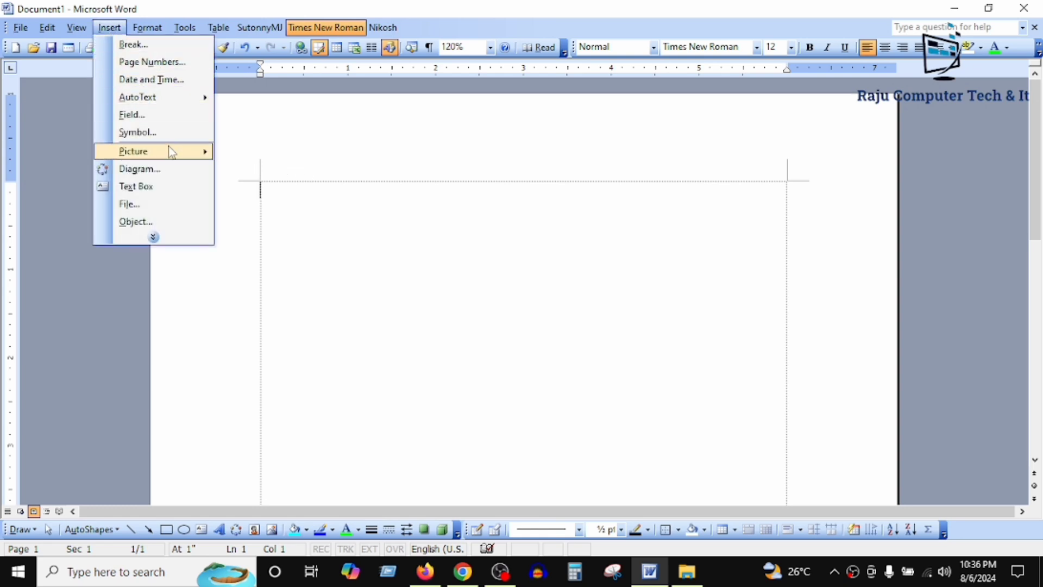
{"action": "mouse_move", "coordinate": [173, 151]}
{"action": "mouse_move", "coordinate": [206, 156]}
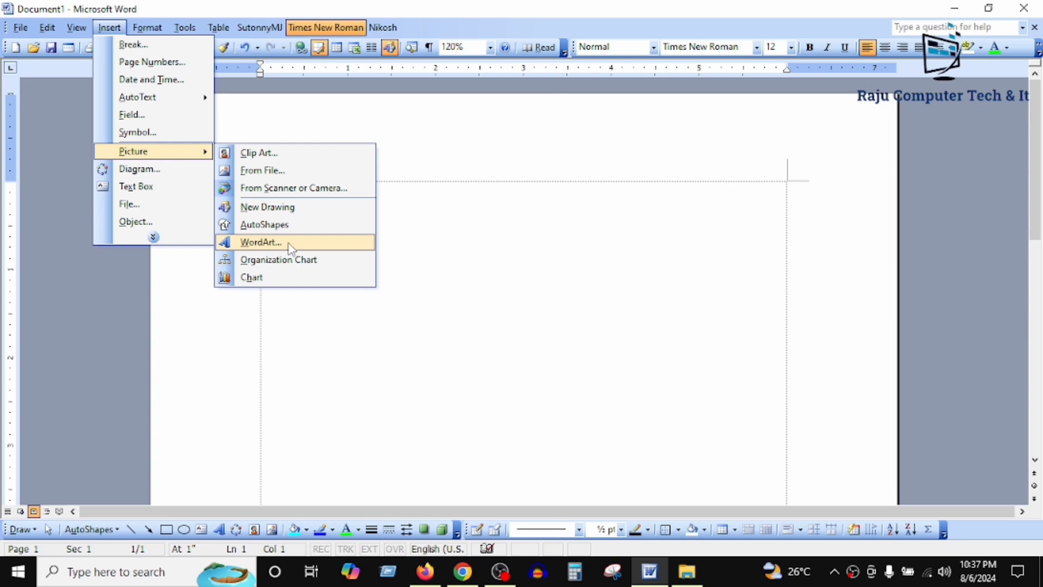
{"action": "left_click", "coordinate": [261, 242]}
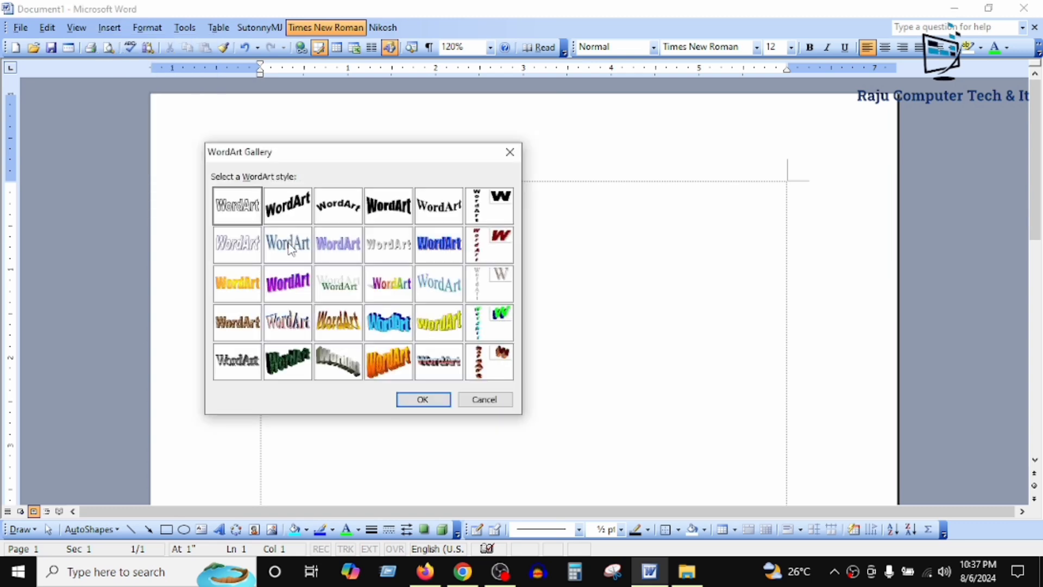
{"action": "left_click_drag", "start_coordinate": [333, 155], "coordinate": [309, 140]}
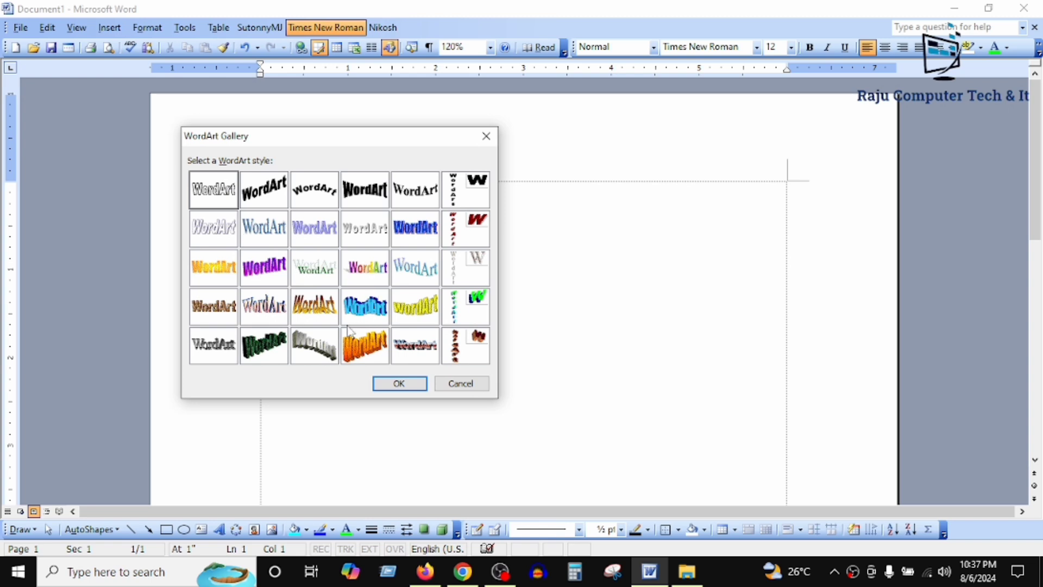
{"action": "left_click", "coordinate": [376, 277]}
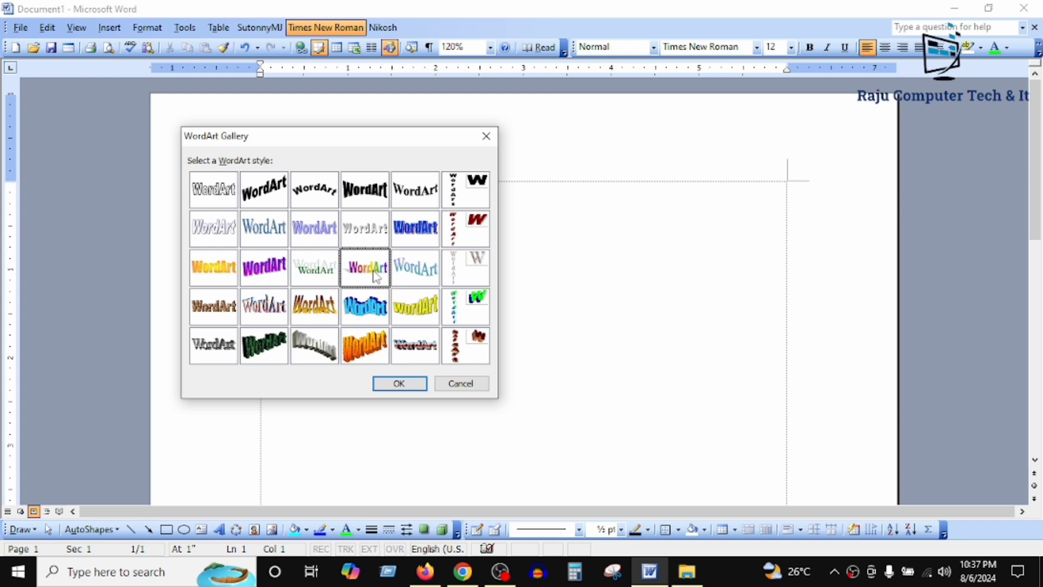
{"action": "left_click", "coordinate": [392, 384]}
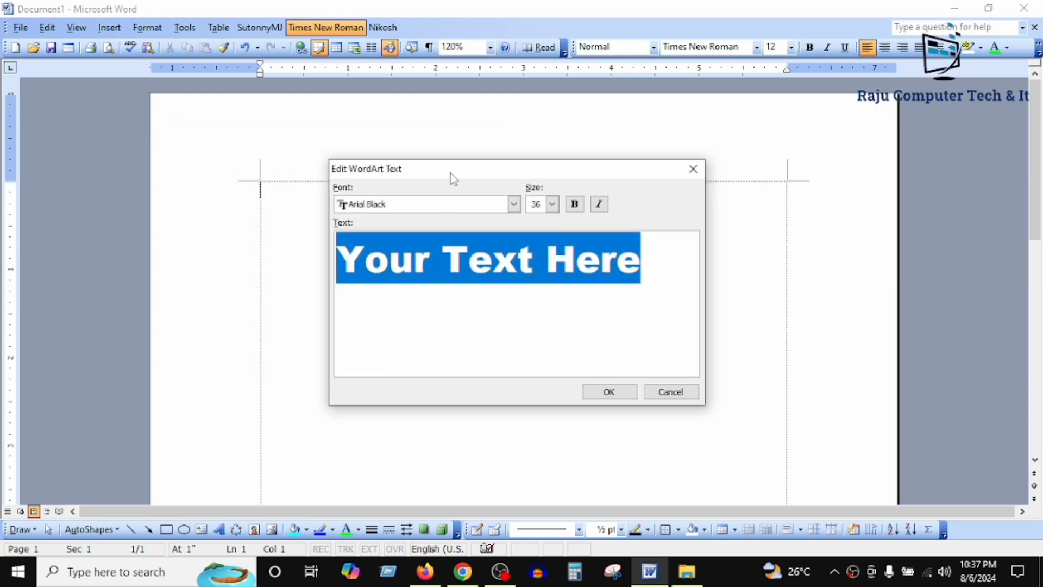
Enter "Raju Computer Tech & It" as the WordArt text and insert it into the document
{"action": "left_click_drag", "start_coordinate": [451, 173], "coordinate": [373, 174]}
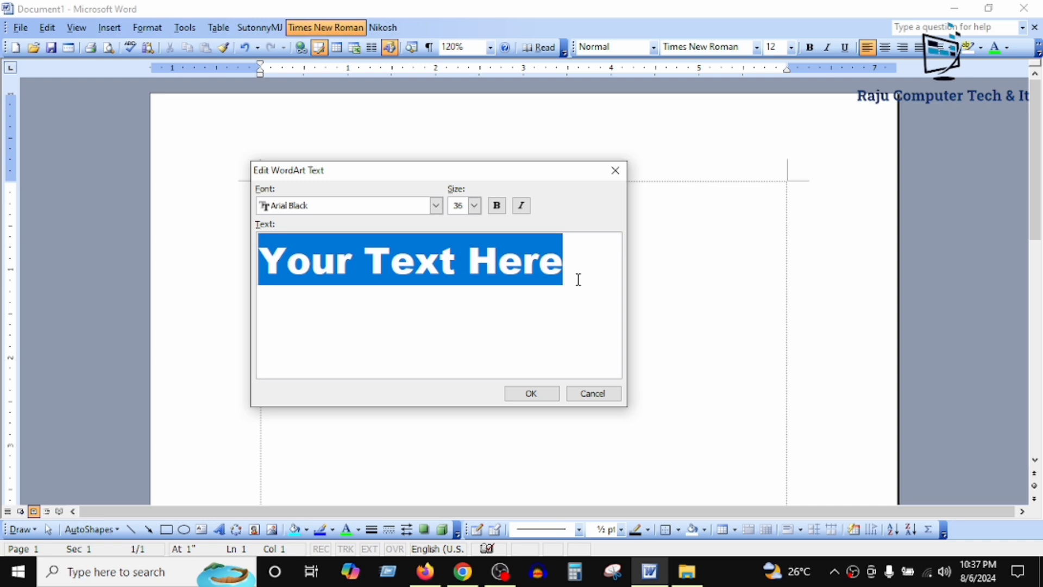
{"action": "type", "text": "R"}
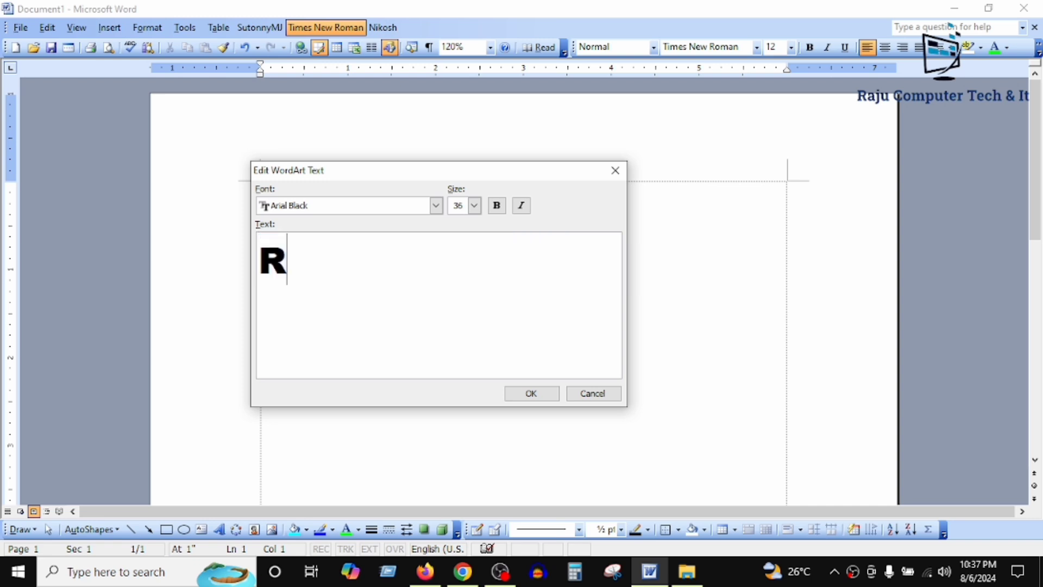
{"action": "type", "text": "aj"}
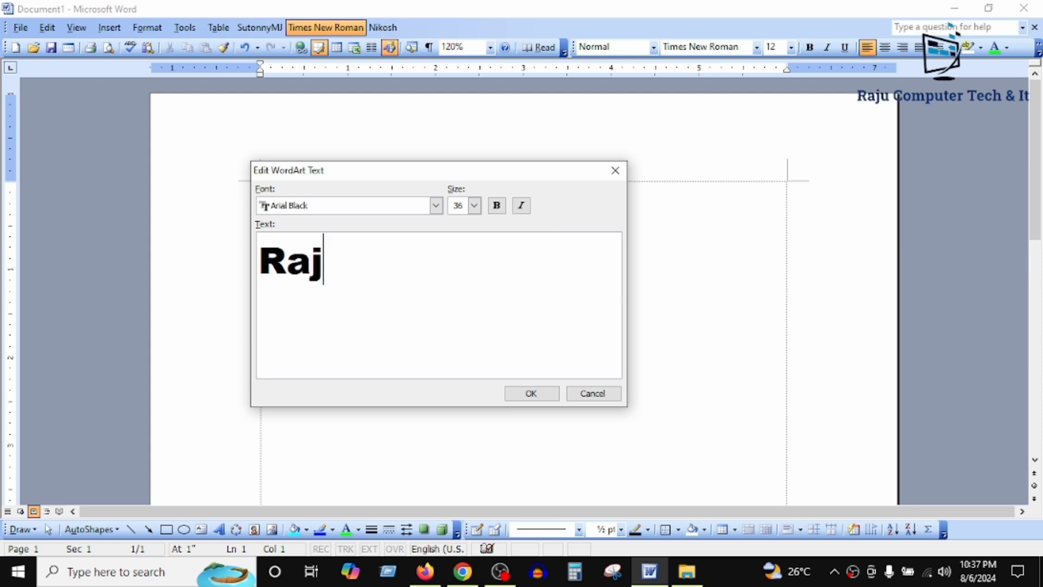
{"action": "type", "text": "u C"}
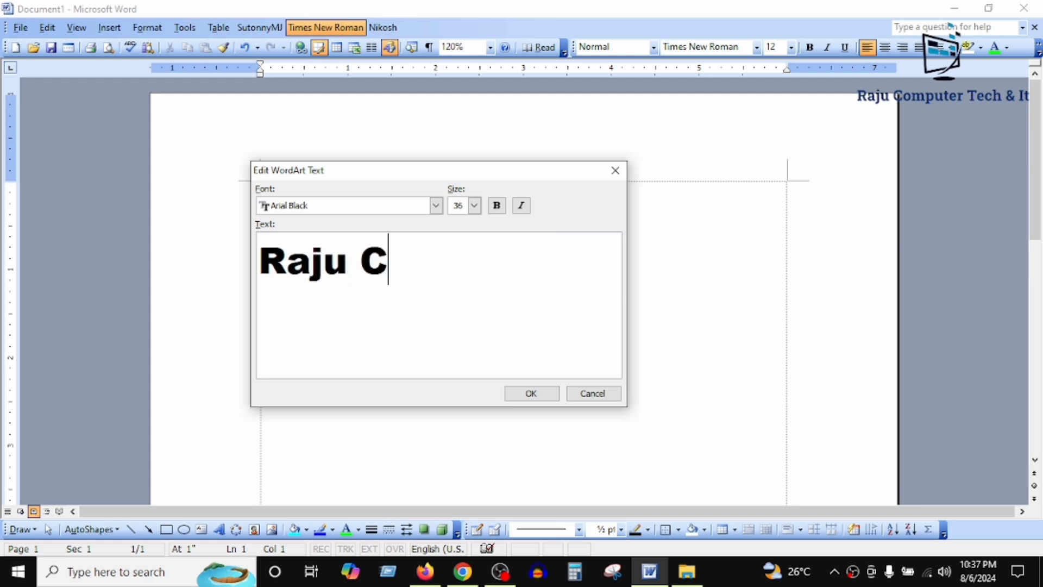
{"action": "type", "text": "omp"}
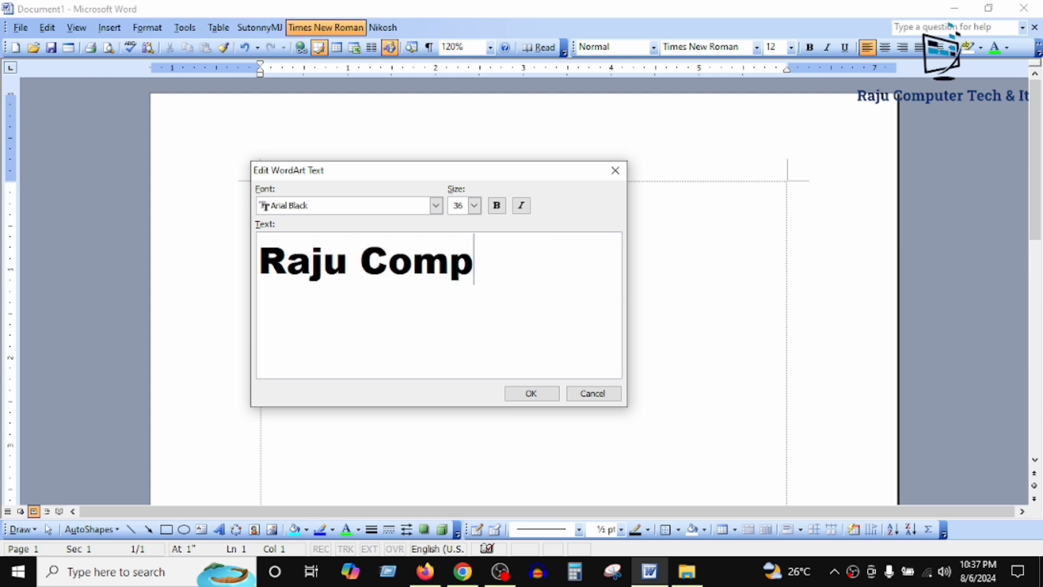
{"action": "type", "text": "uter "}
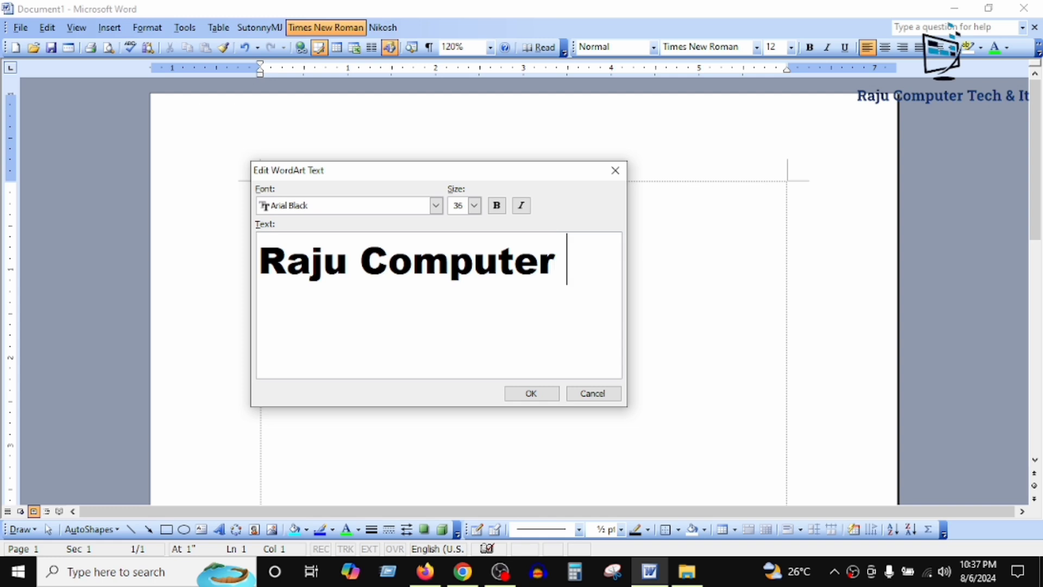
{"action": "type", "text": "Tech"}
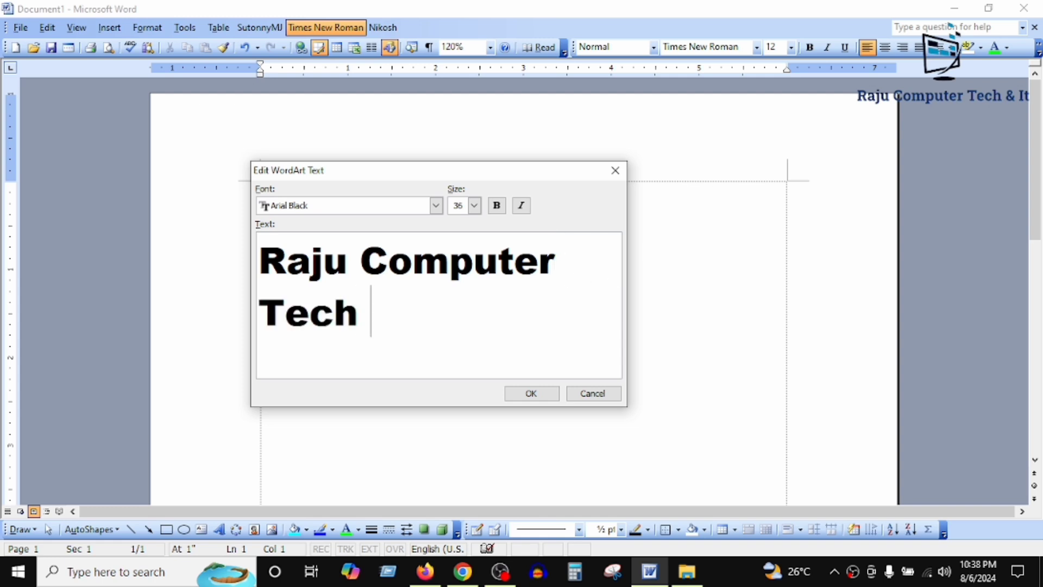
{"action": "type", "text": " & I"}
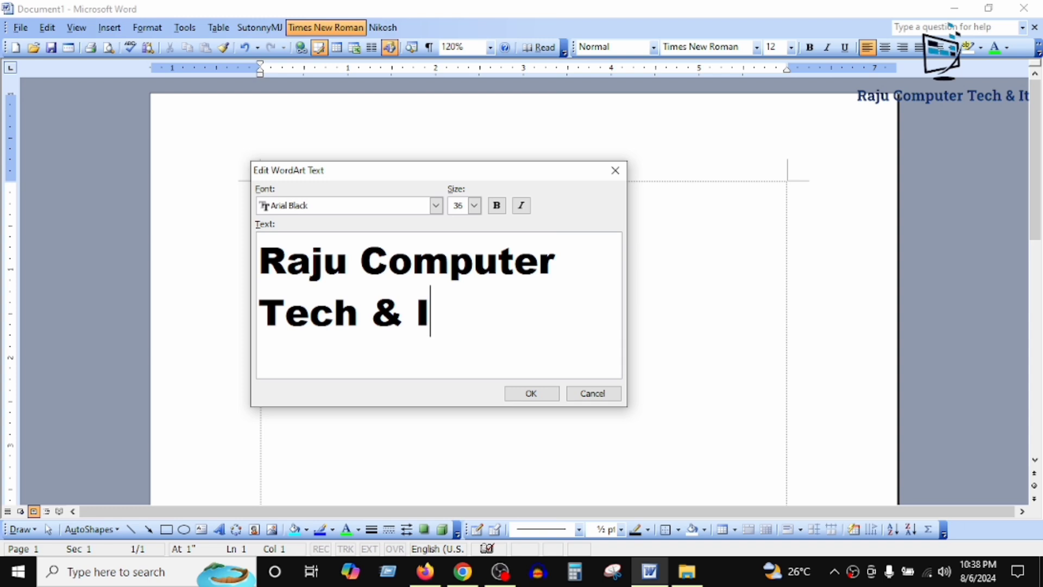
{"action": "type", "text": "t"}
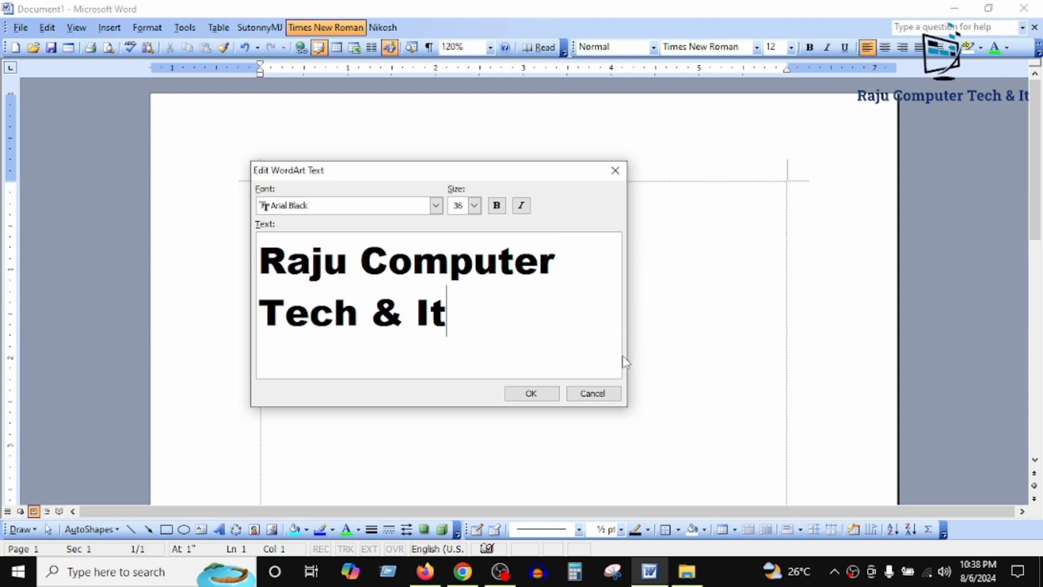
{"action": "left_click", "coordinate": [531, 400]}
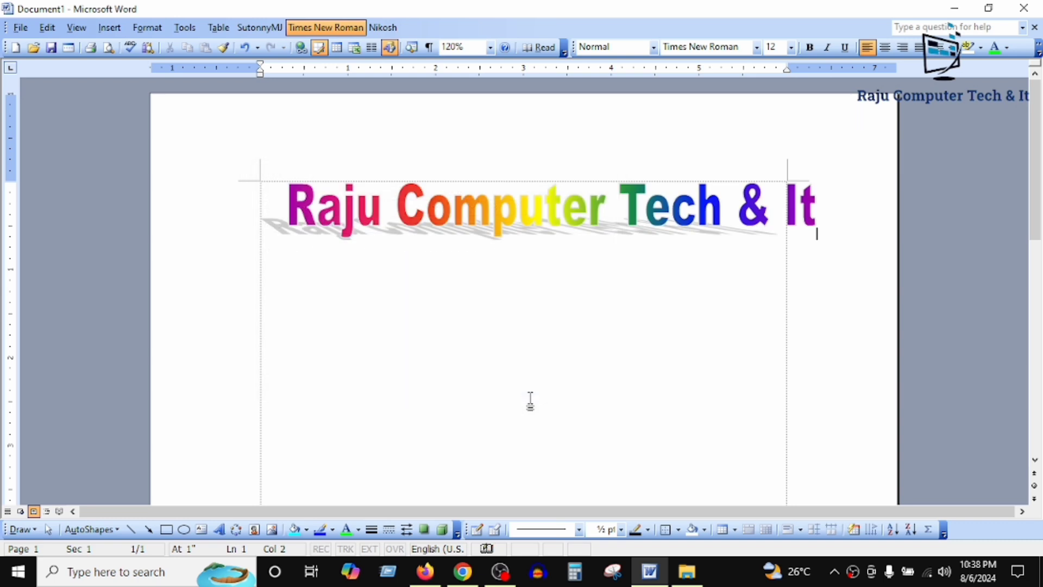
Select the WordArt and close its floating WordArt toolbar
{"action": "left_click", "coordinate": [538, 215]}
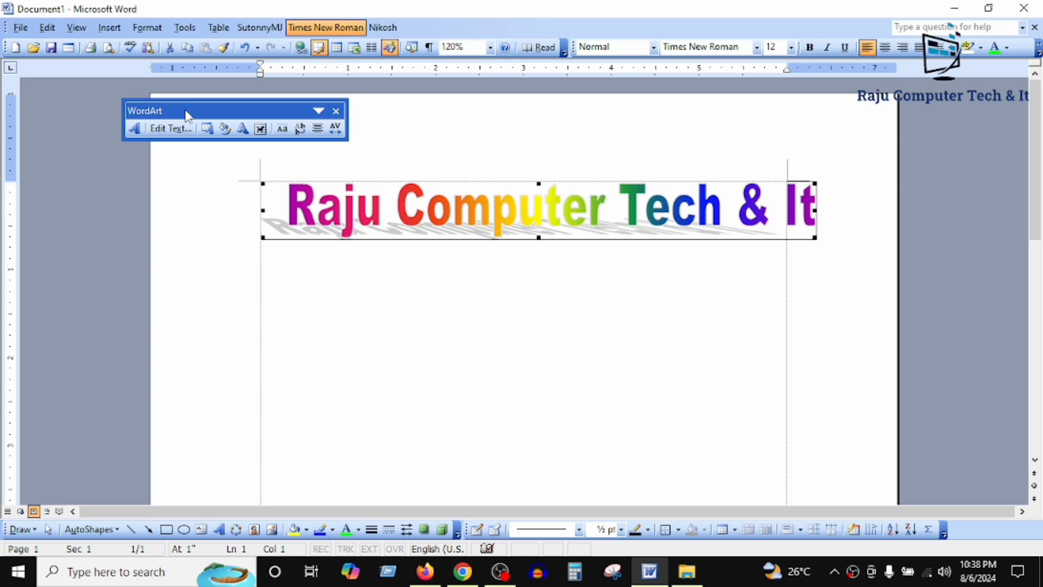
{"action": "left_click_drag", "start_coordinate": [191, 109], "coordinate": [156, 122]}
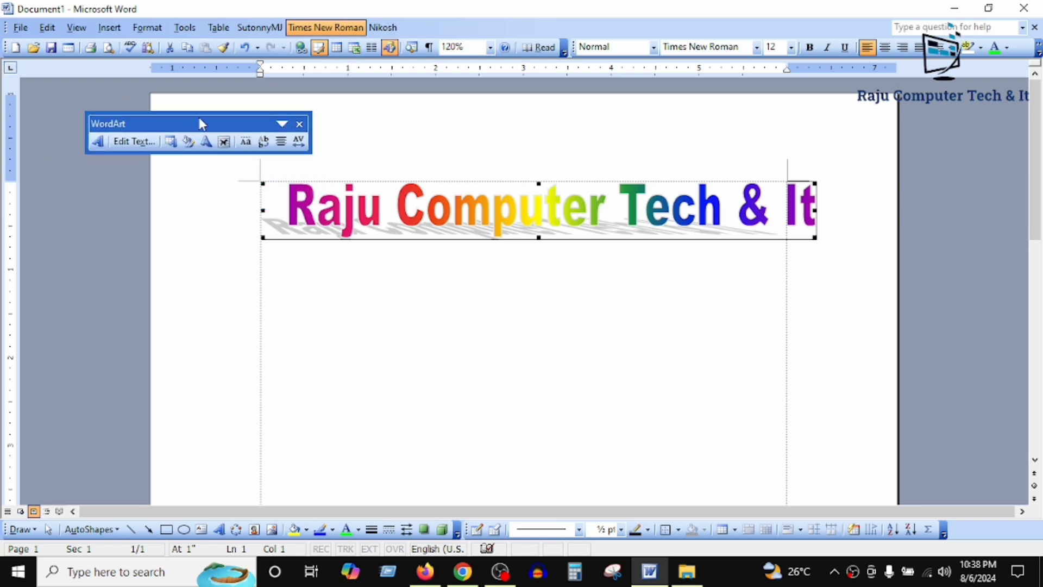
{"action": "left_click", "coordinate": [299, 125]}
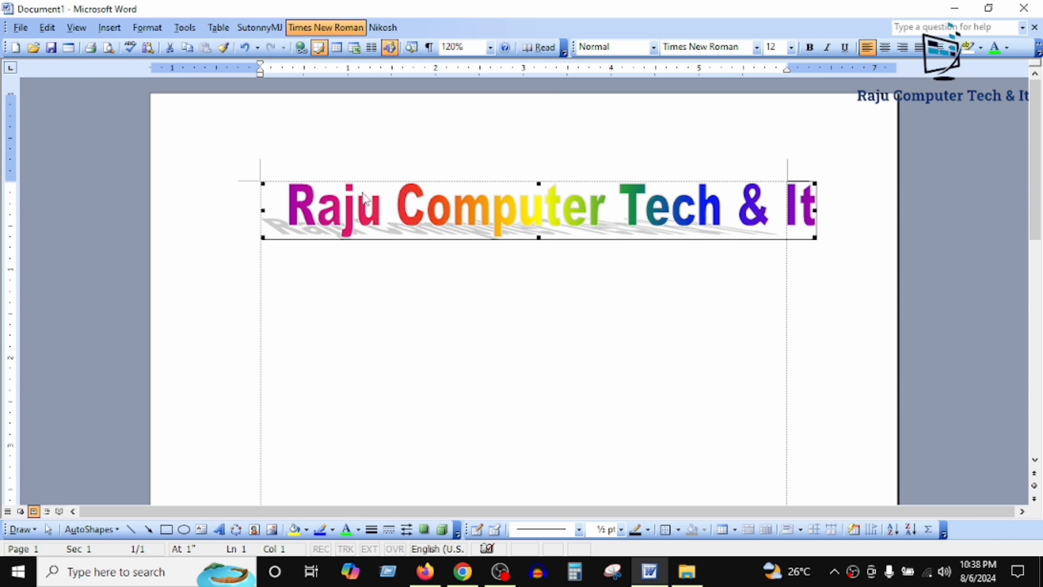
Display the WordArt toolbar again and place it just above the WordArt's left end
{"action": "left_click", "coordinate": [77, 32]}
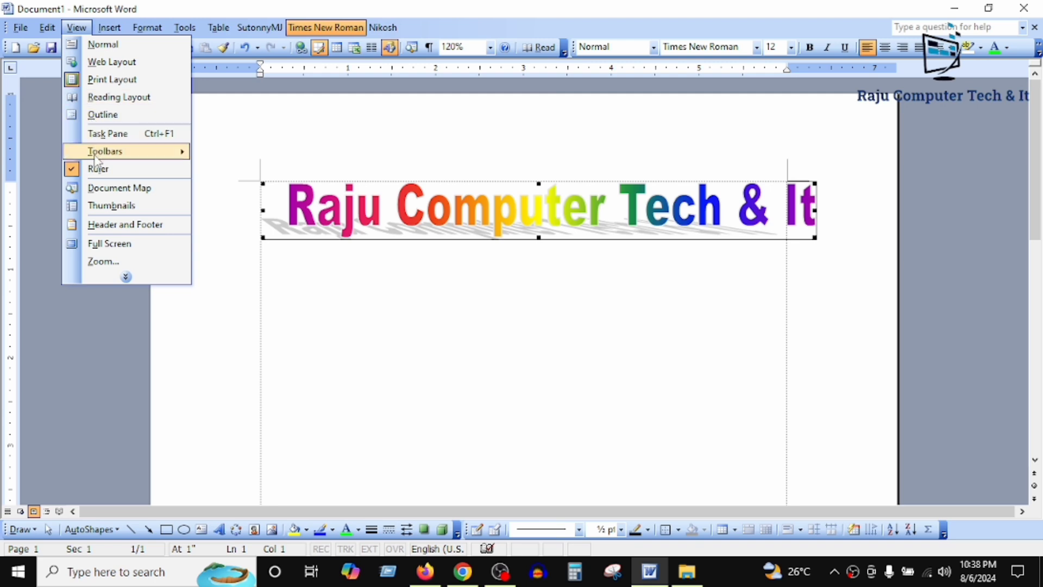
{"action": "mouse_move", "coordinate": [87, 158]}
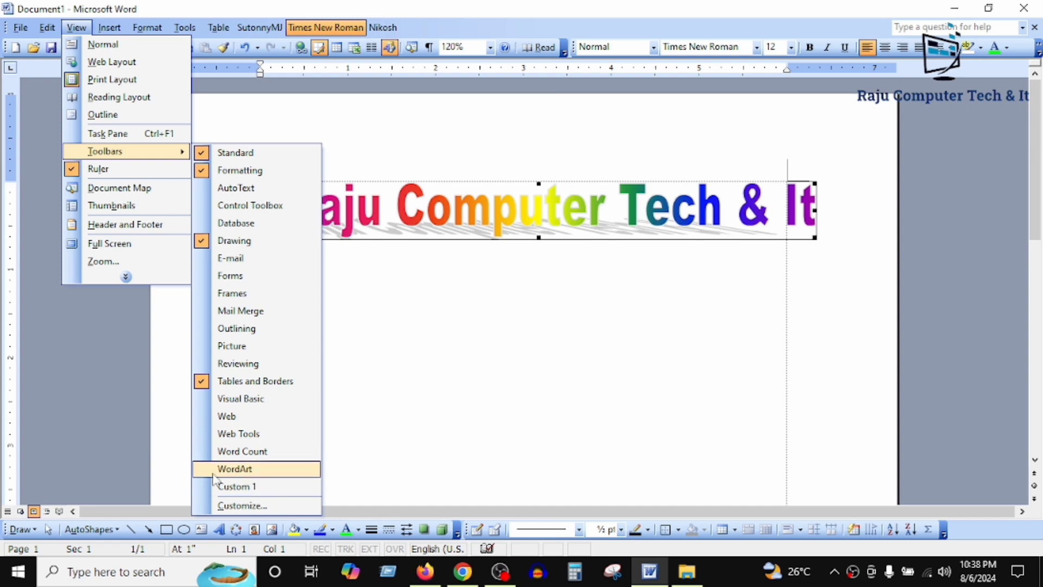
{"action": "left_click", "coordinate": [258, 471]}
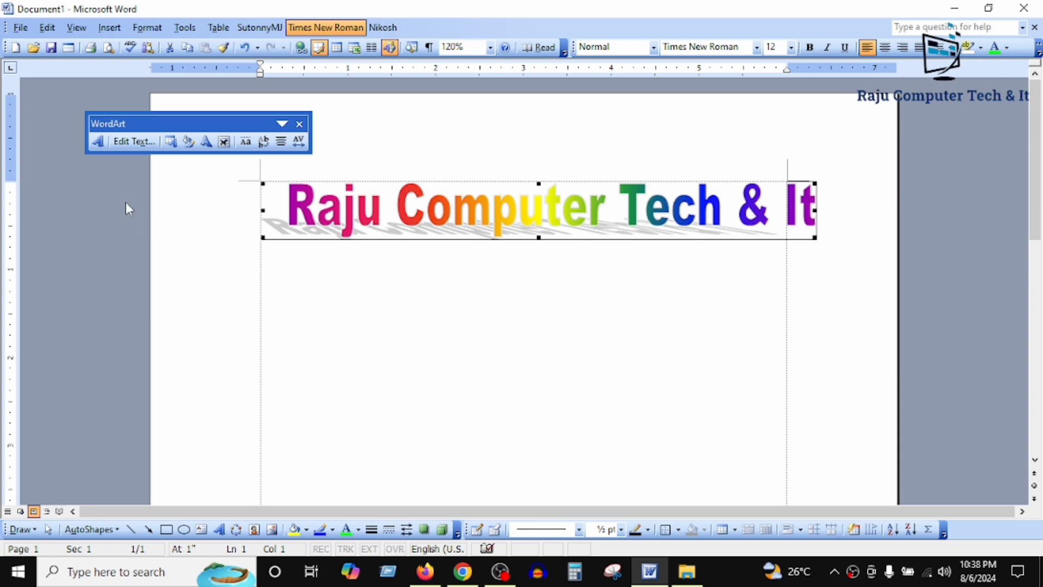
{"action": "left_click_drag", "start_coordinate": [113, 124], "coordinate": [140, 134]}
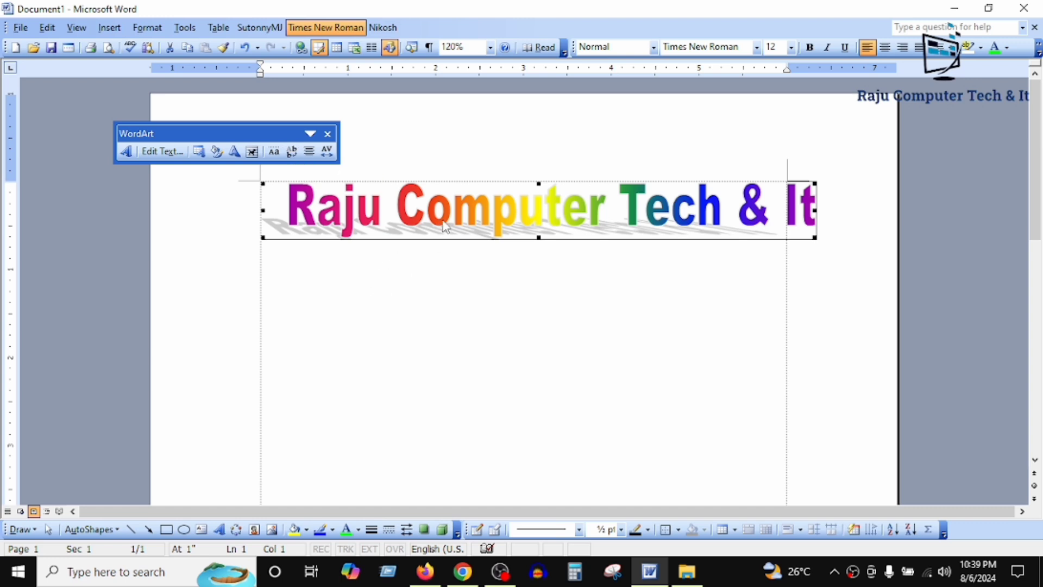
Set the WordArt's text wrapping to Behind Text and move it lower on the page
{"action": "left_click", "coordinate": [252, 152]}
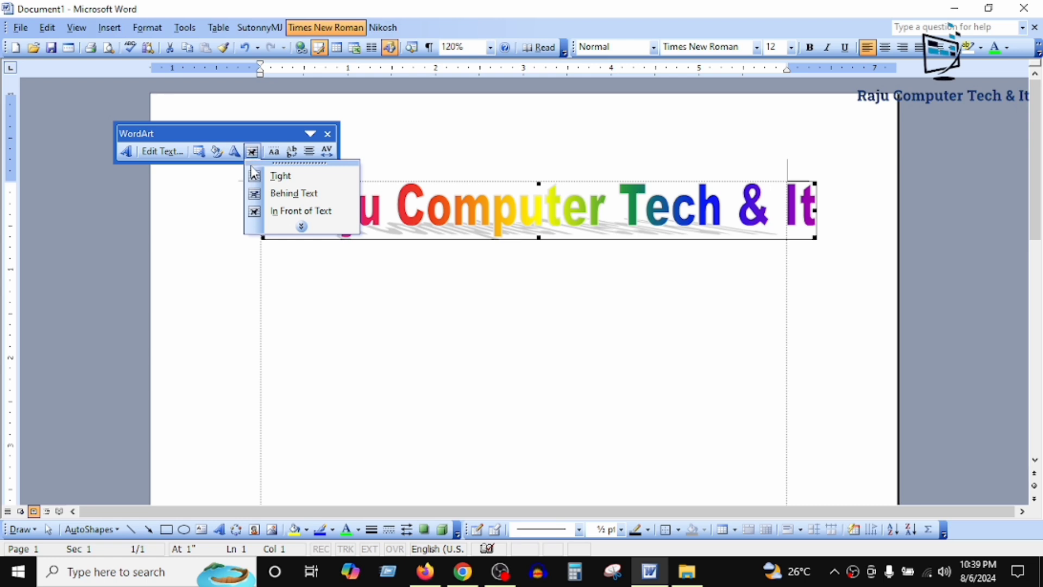
{"action": "left_click", "coordinate": [324, 201]}
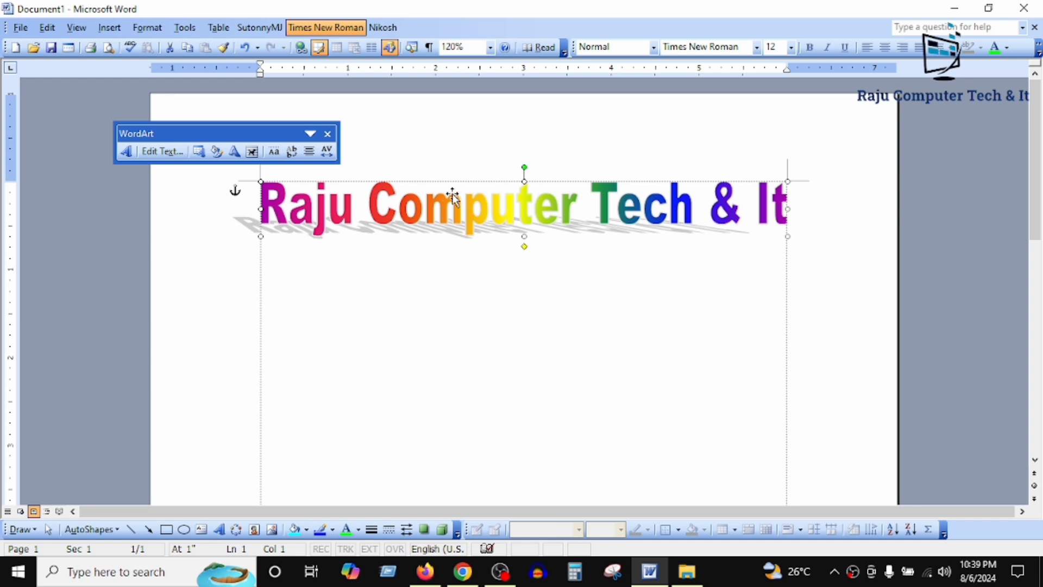
{"action": "left_click_drag", "start_coordinate": [455, 208], "coordinate": [378, 355]}
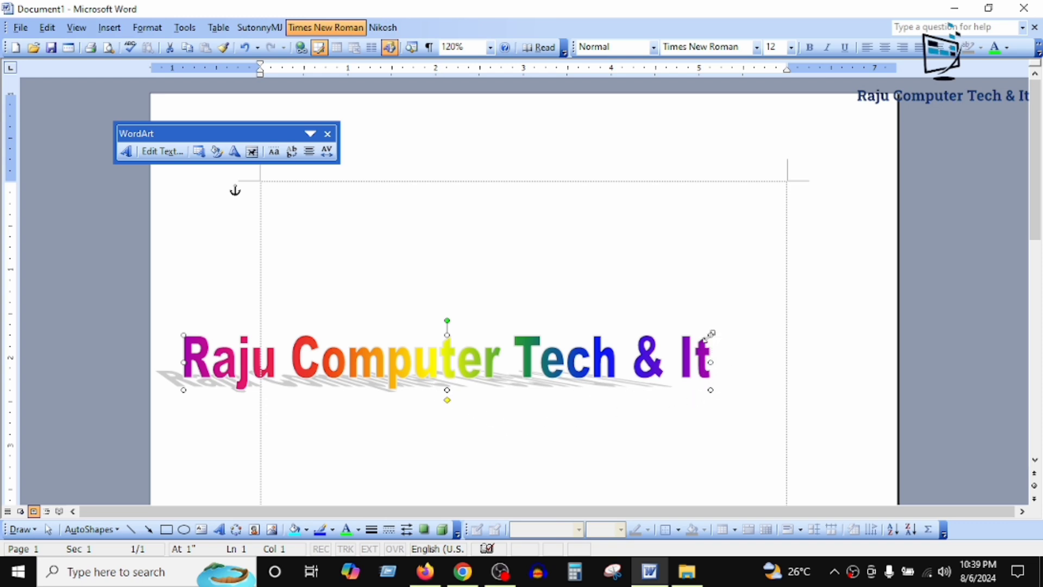
Enlarge the WordArt to roughly twice its height and reposition it below the top margin, starting at the left margin
{"action": "left_click_drag", "start_coordinate": [710, 335], "coordinate": [723, 267]}
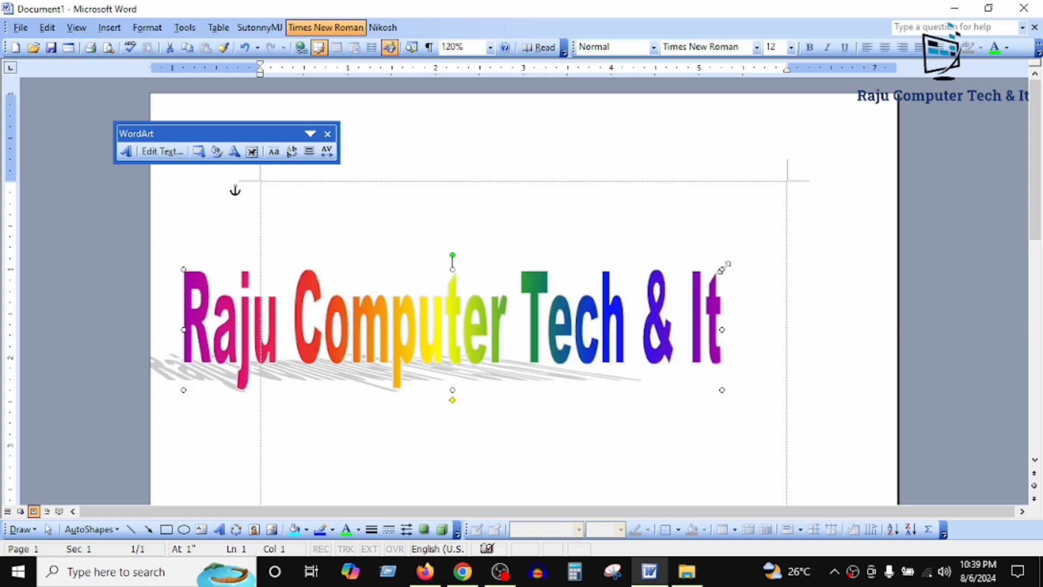
{"action": "left_click_drag", "start_coordinate": [427, 325], "coordinate": [571, 177]}
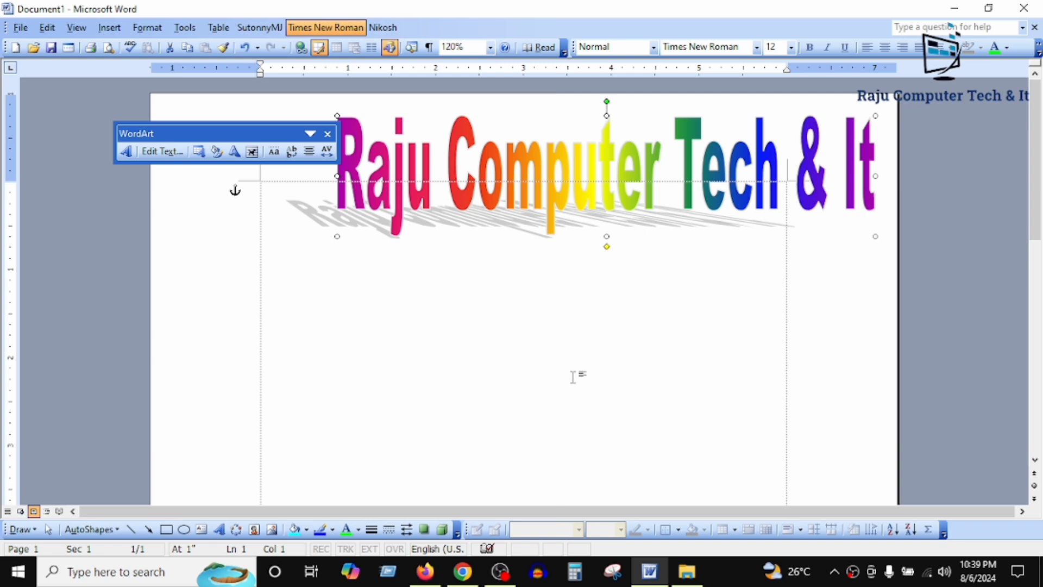
{"action": "left_click_drag", "start_coordinate": [589, 203], "coordinate": [512, 312]}
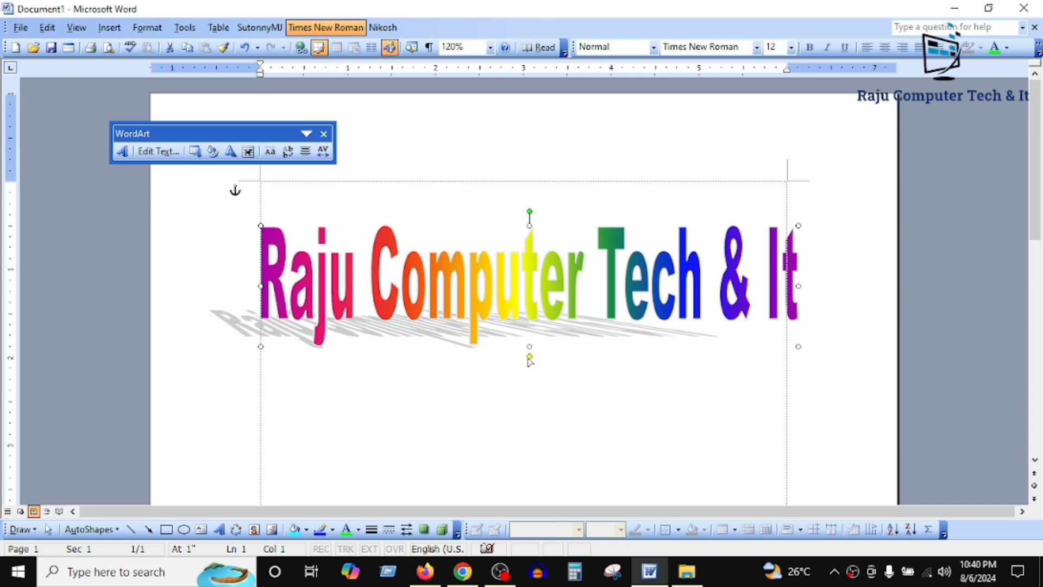
Try slanting the WordArt letters in both directions, and bring them back upright
{"action": "left_click_drag", "start_coordinate": [529, 357], "coordinate": [545, 362]}
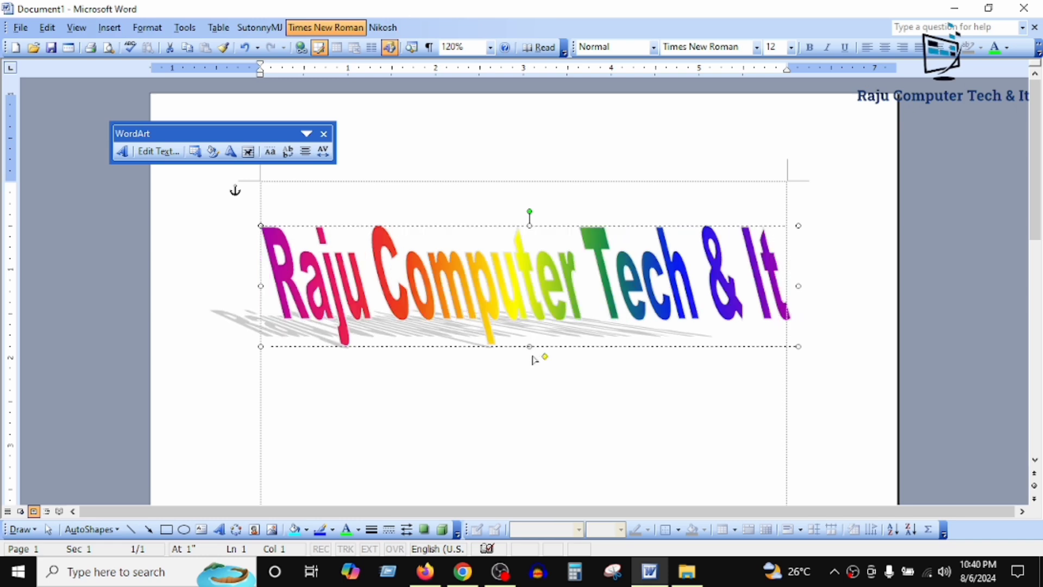
{"action": "left_click_drag", "start_coordinate": [515, 359], "coordinate": [416, 342]}
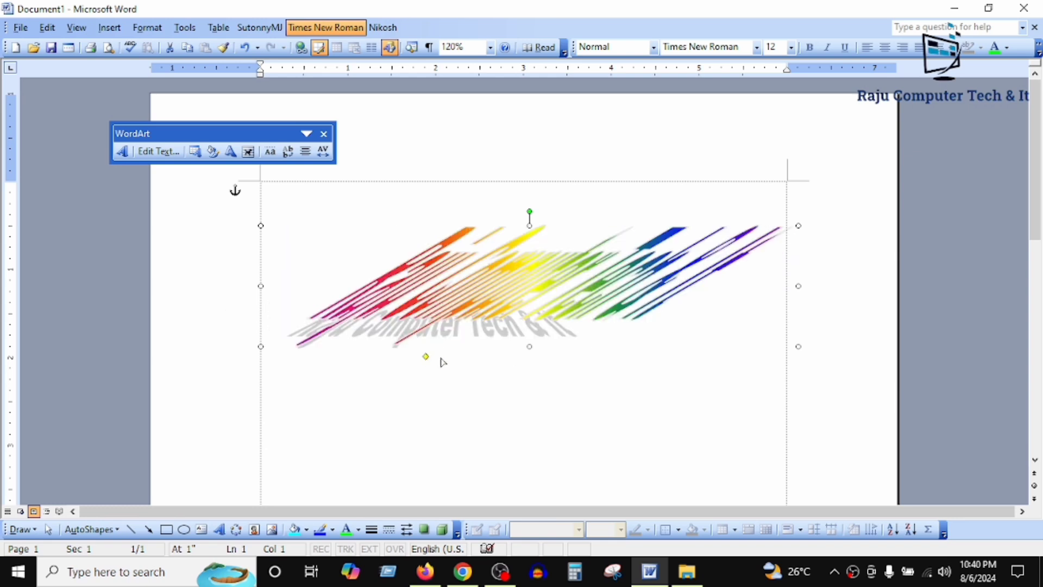
{"action": "left_click_drag", "start_coordinate": [440, 357], "coordinate": [530, 359]}
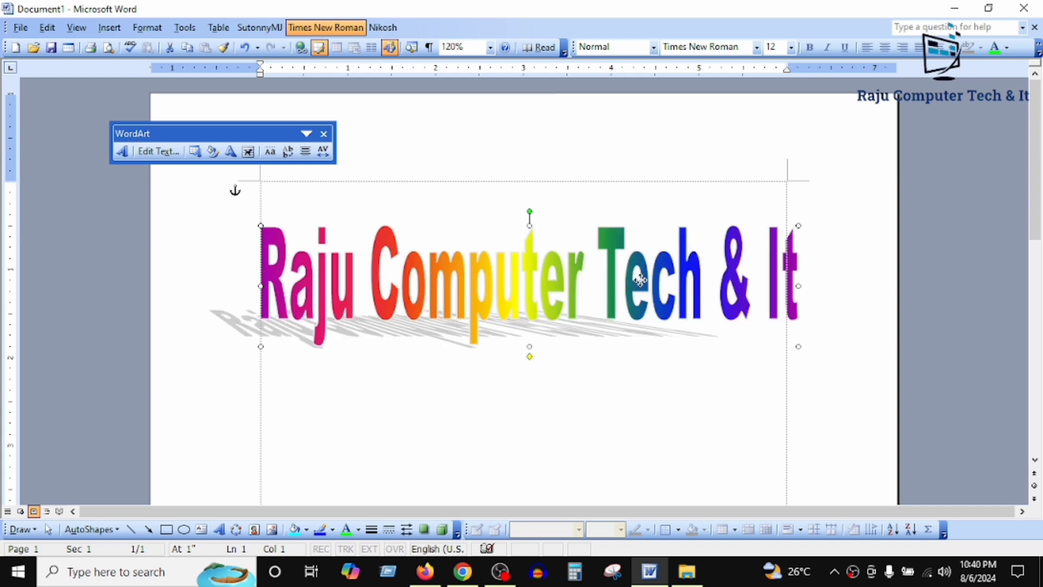
Move the WordArt slightly down and to the left on the page
{"action": "left_click_drag", "start_coordinate": [638, 275], "coordinate": [627, 307]}
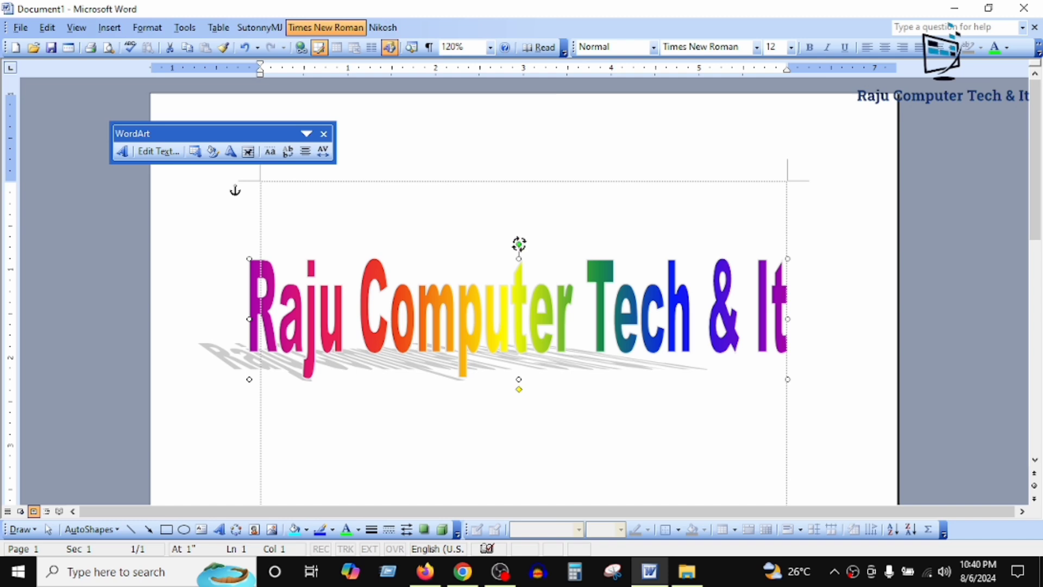
Try rotating the WordArt in both directions, and bring it back to horizontal
{"action": "left_click_drag", "start_coordinate": [519, 245], "coordinate": [471, 258]}
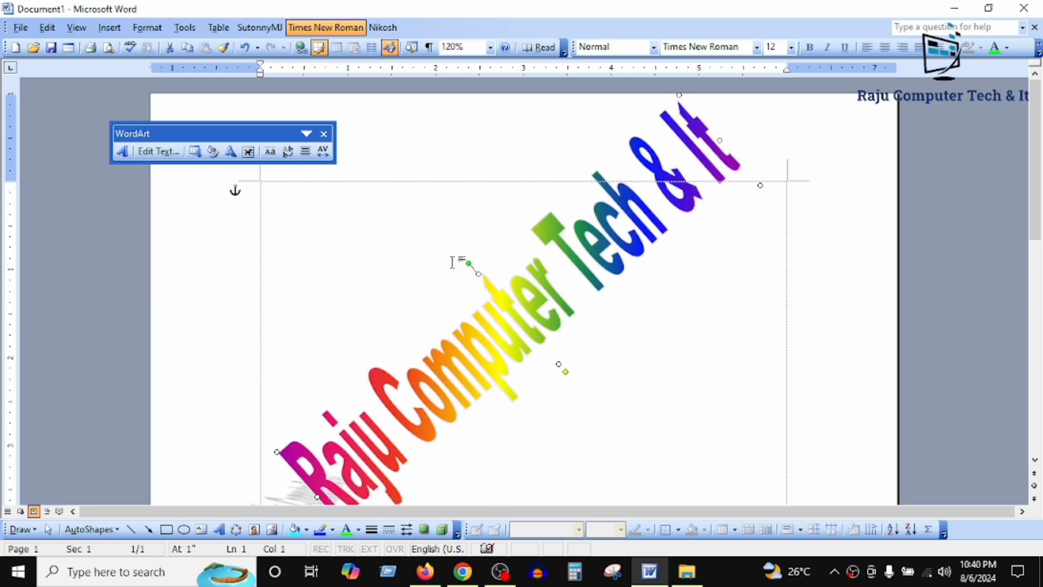
{"action": "left_click_drag", "start_coordinate": [602, 272], "coordinate": [588, 326]}
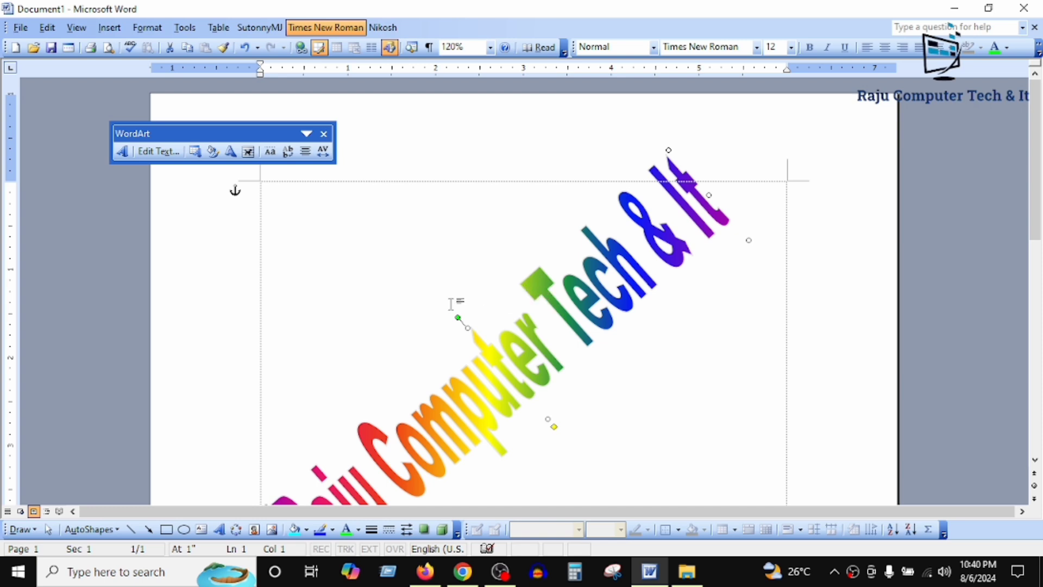
{"action": "left_click_drag", "start_coordinate": [458, 317], "coordinate": [612, 243]}
{"action": "scroll", "coordinate": [744, 256], "scroll_direction": "down", "scroll_amount": 5}
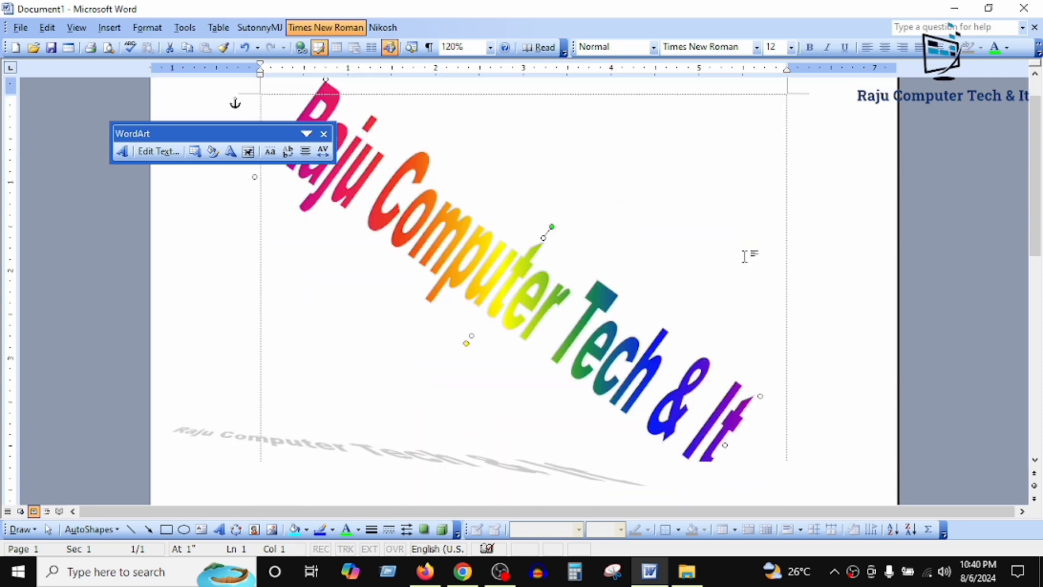
{"action": "scroll", "coordinate": [663, 231], "scroll_direction": "up", "scroll_amount": 3}
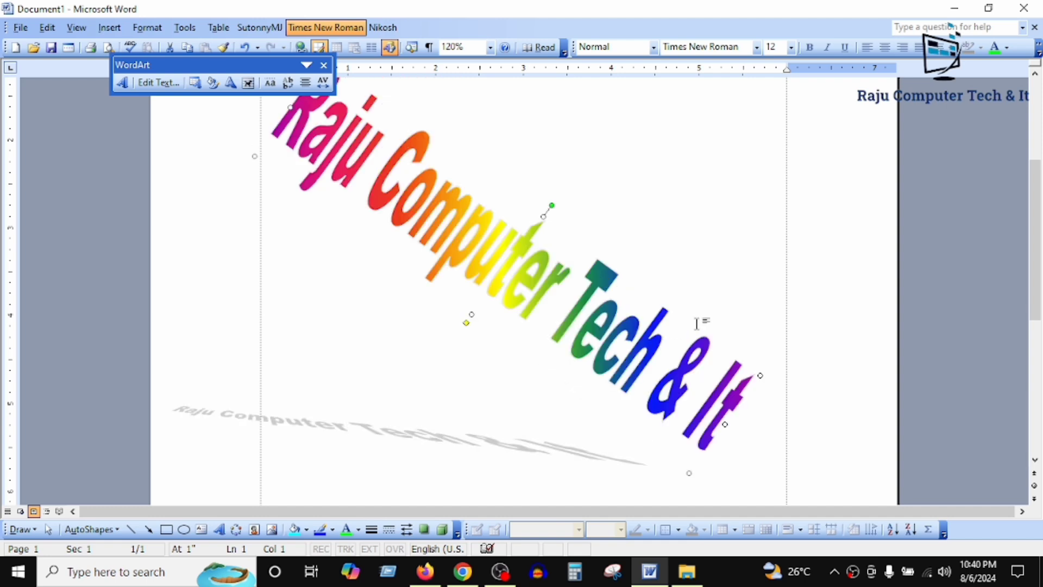
{"action": "mouse_move", "coordinate": [552, 204]}
{"action": "left_mouse_down"}
{"action": "mouse_move", "coordinate": [506, 181]}
{"action": "mouse_move", "coordinate": [514, 191]}
{"action": "left_mouse_up"}
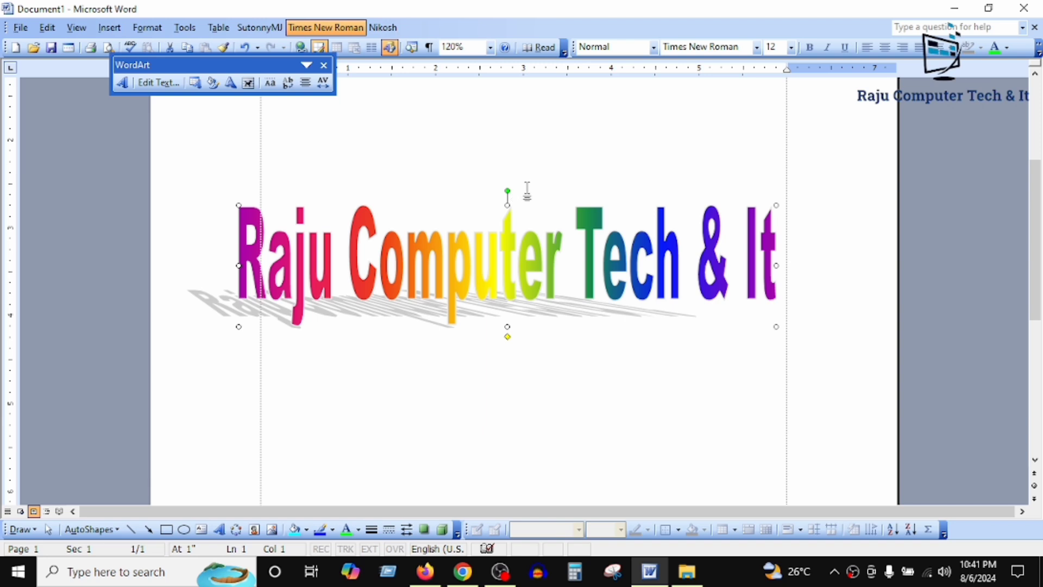
{"action": "left_click_drag", "start_coordinate": [508, 191], "coordinate": [503, 191]}
Stack the WordArt's letters vertically and stretch the object upward to just below the top margin
{"action": "left_click", "coordinate": [288, 83]}
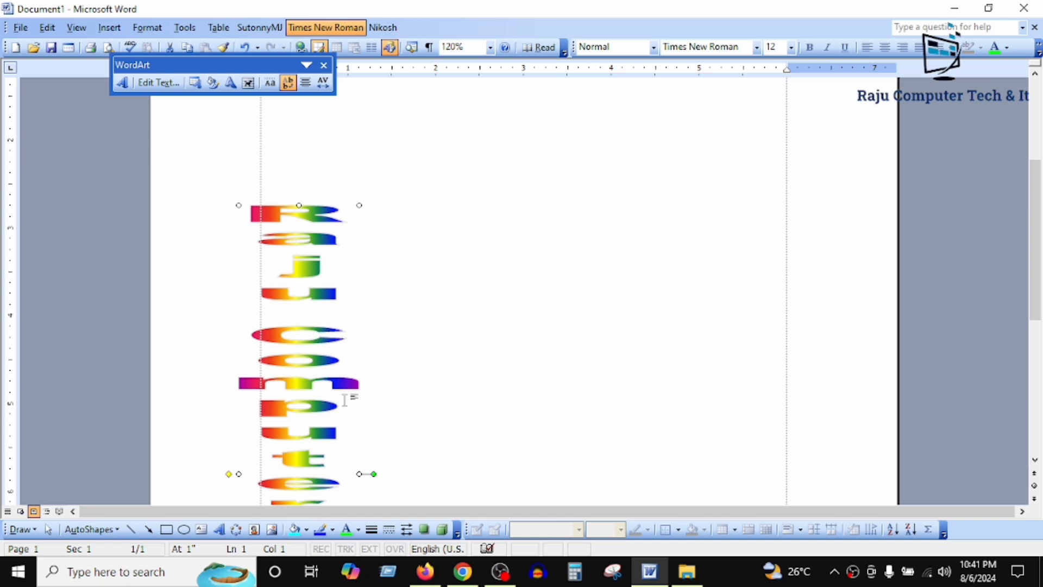
{"action": "scroll", "coordinate": [324, 411], "scroll_direction": "down", "scroll_amount": 5}
{"action": "scroll", "coordinate": [310, 271], "scroll_direction": "up", "scroll_amount": 8}
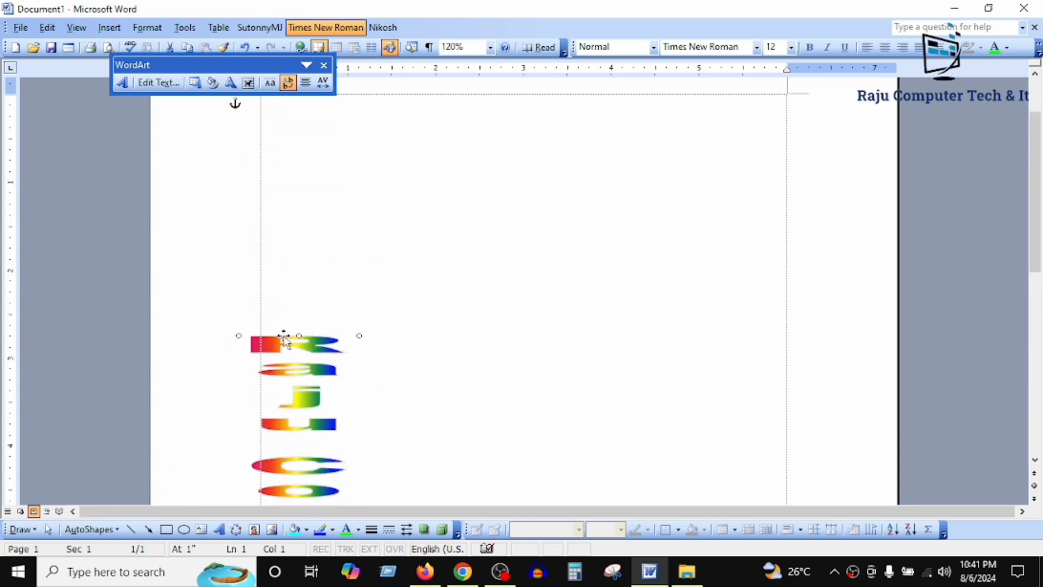
{"action": "left_click_drag", "start_coordinate": [299, 335], "coordinate": [296, 133]}
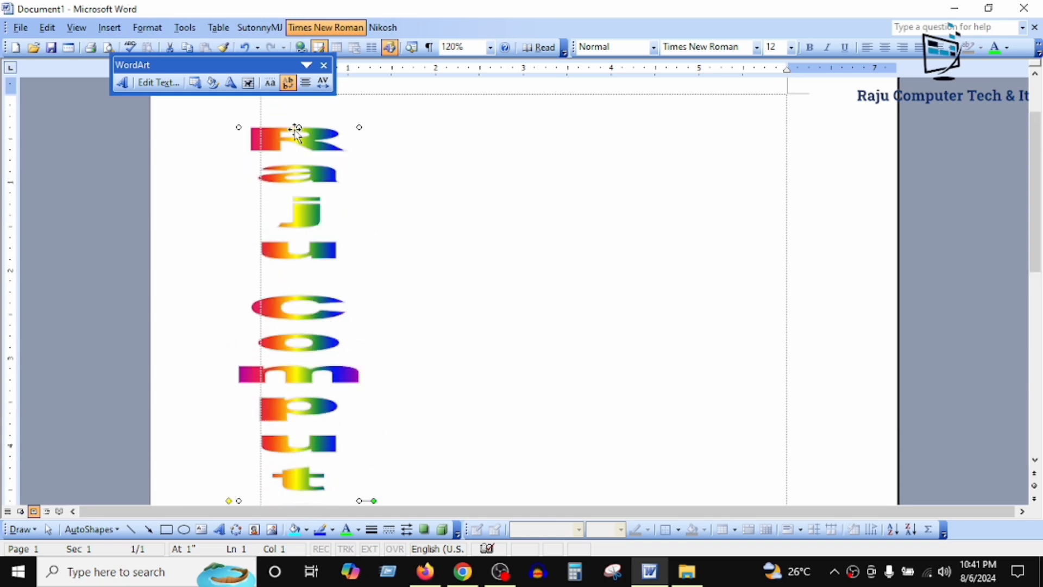
{"action": "scroll", "coordinate": [483, 321], "scroll_direction": "up", "scroll_amount": 1}
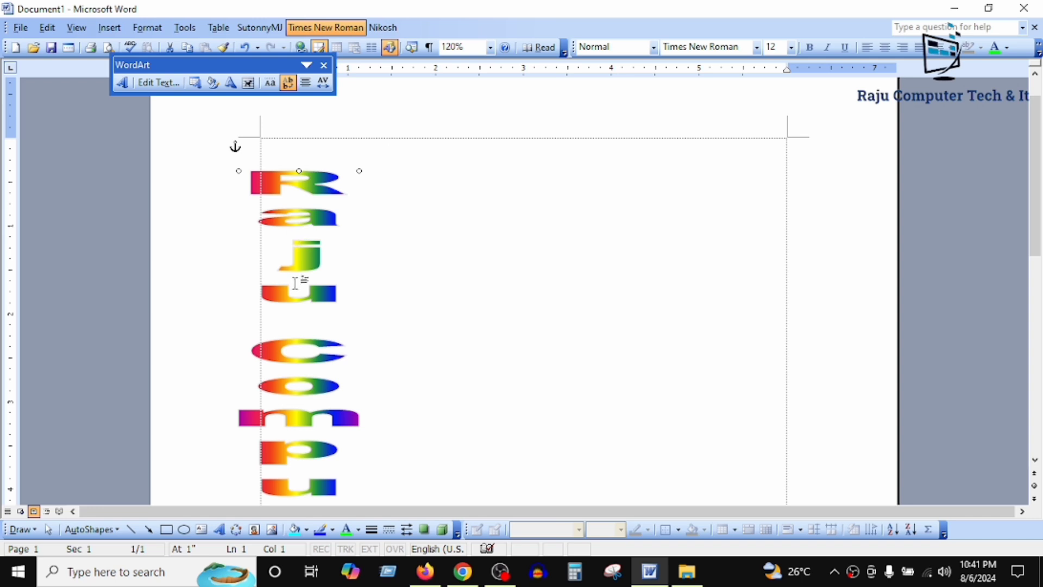
{"action": "scroll", "coordinate": [302, 384], "scroll_direction": "down", "scroll_amount": 3}
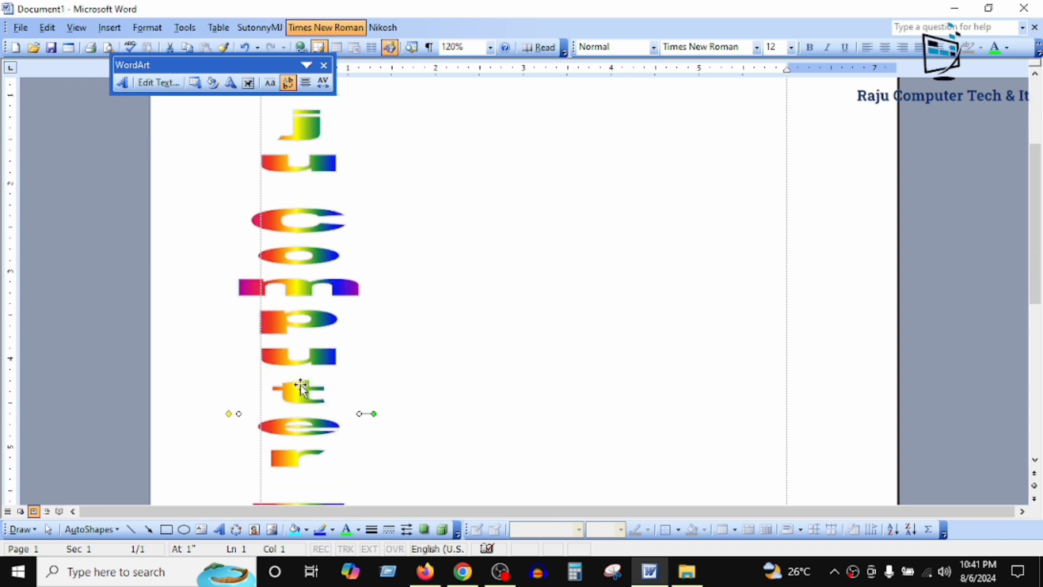
Return the WordArt to horizontal text, shrink it to fit the page width, and center it between the page edges
{"action": "left_click", "coordinate": [288, 82]}
{"action": "scroll", "coordinate": [410, 205], "scroll_direction": "up", "scroll_amount": 3}
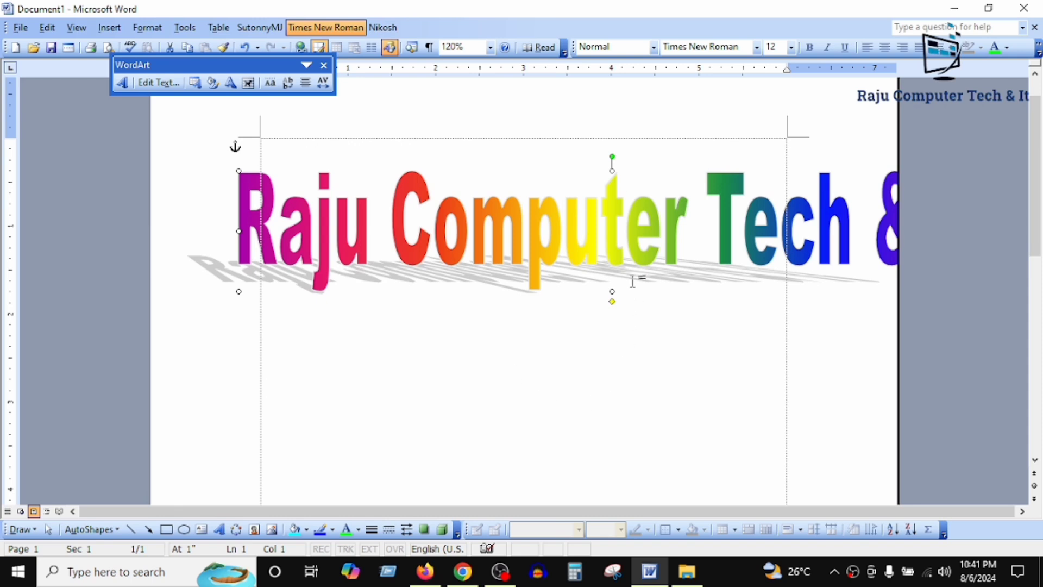
{"action": "left_click_drag", "start_coordinate": [607, 237], "coordinate": [596, 237]}
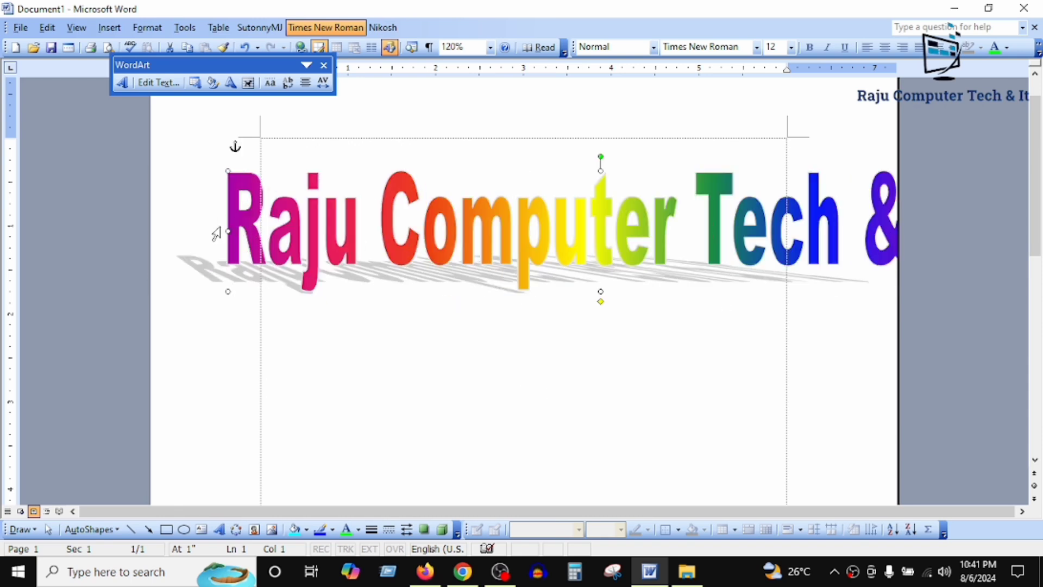
{"action": "left_click_drag", "start_coordinate": [226, 169], "coordinate": [348, 215]}
{"action": "left_click_drag", "start_coordinate": [476, 254], "coordinate": [323, 254]}
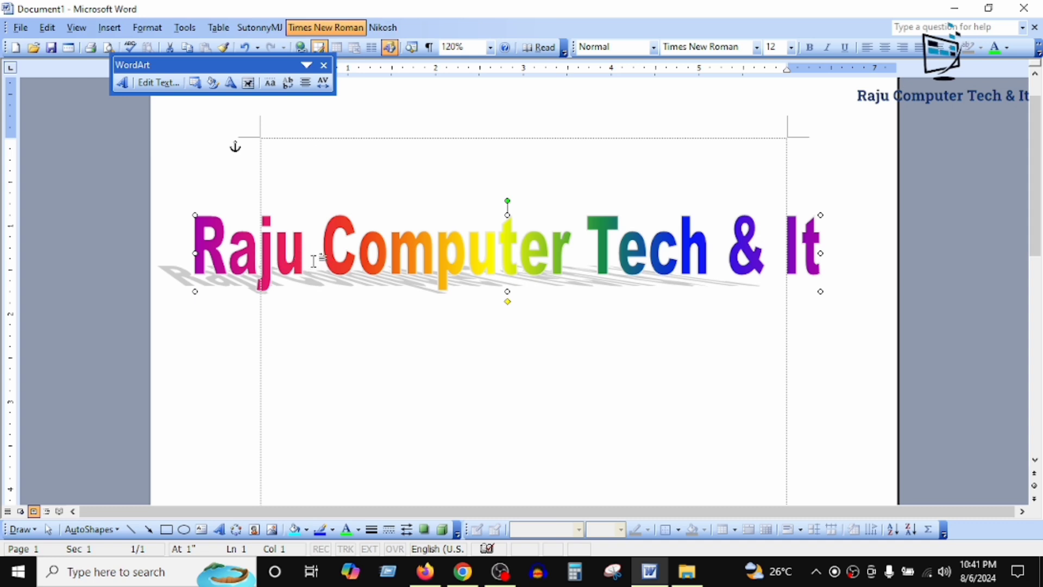
Try equal letter heights on the WordArt, and restore the normal letter heights
{"action": "left_click", "coordinate": [271, 86]}
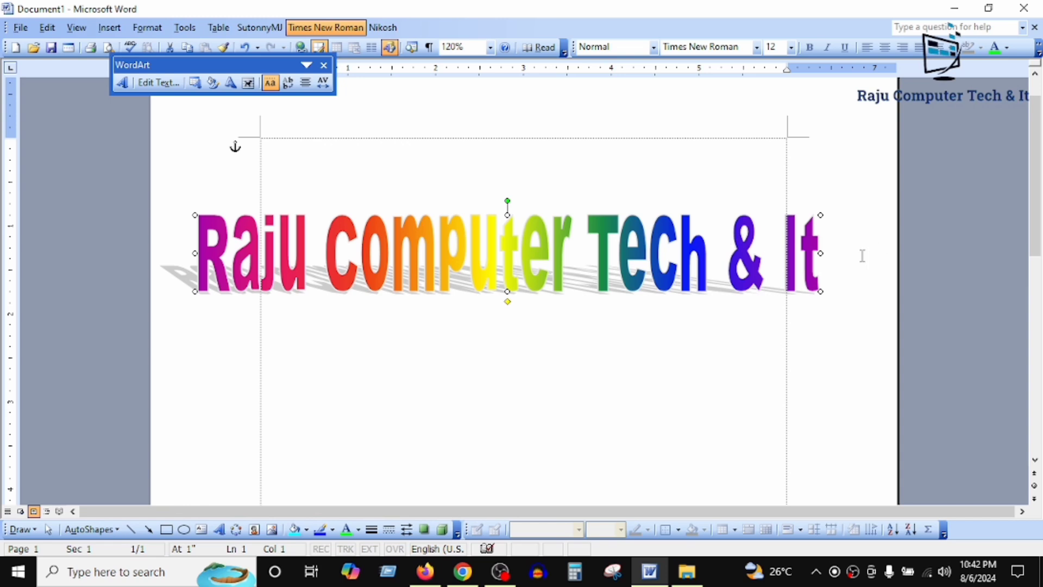
{"action": "left_click", "coordinate": [275, 86]}
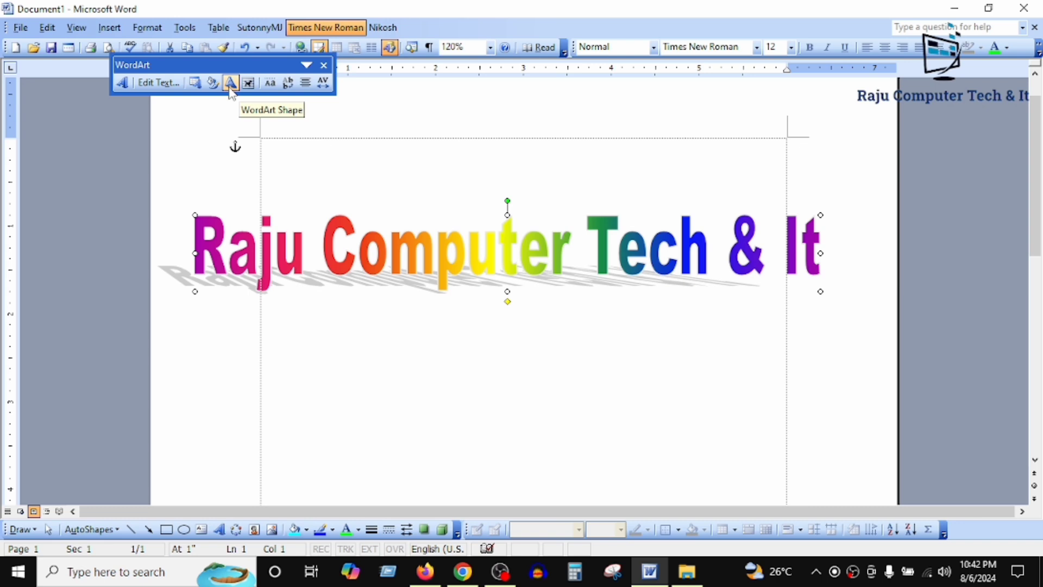
Apply the Stop shape to the WordArt and stretch its lower edge downward to make it taller
{"action": "left_click", "coordinate": [231, 83]}
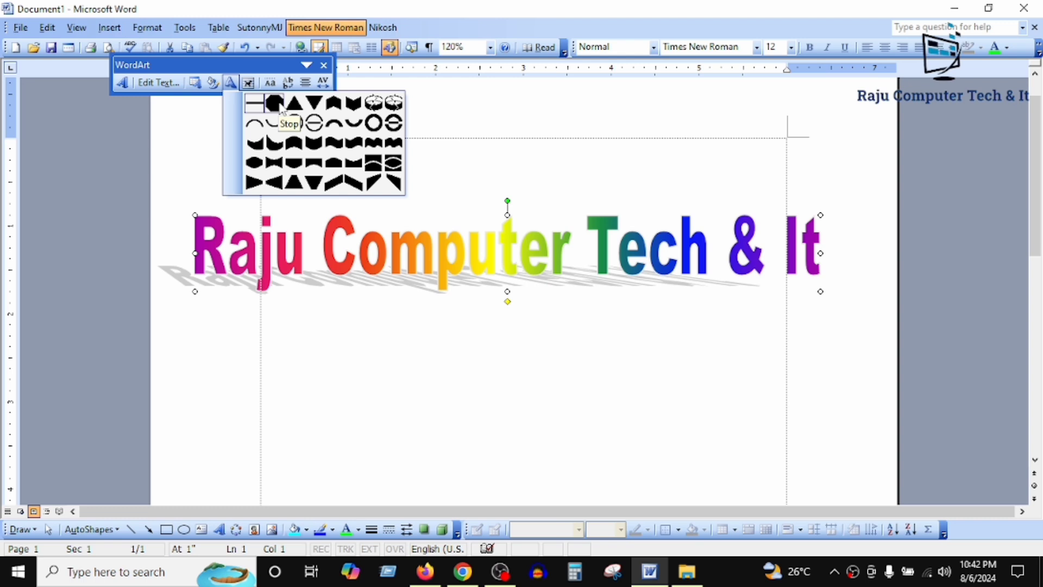
{"action": "left_click", "coordinate": [281, 109]}
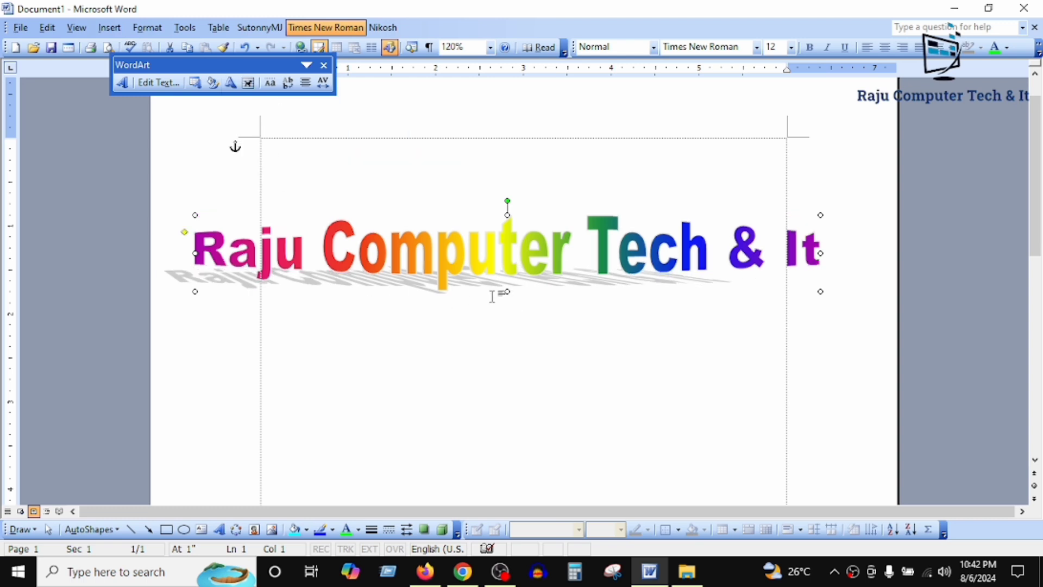
{"action": "left_click_drag", "start_coordinate": [507, 292], "coordinate": [521, 338]}
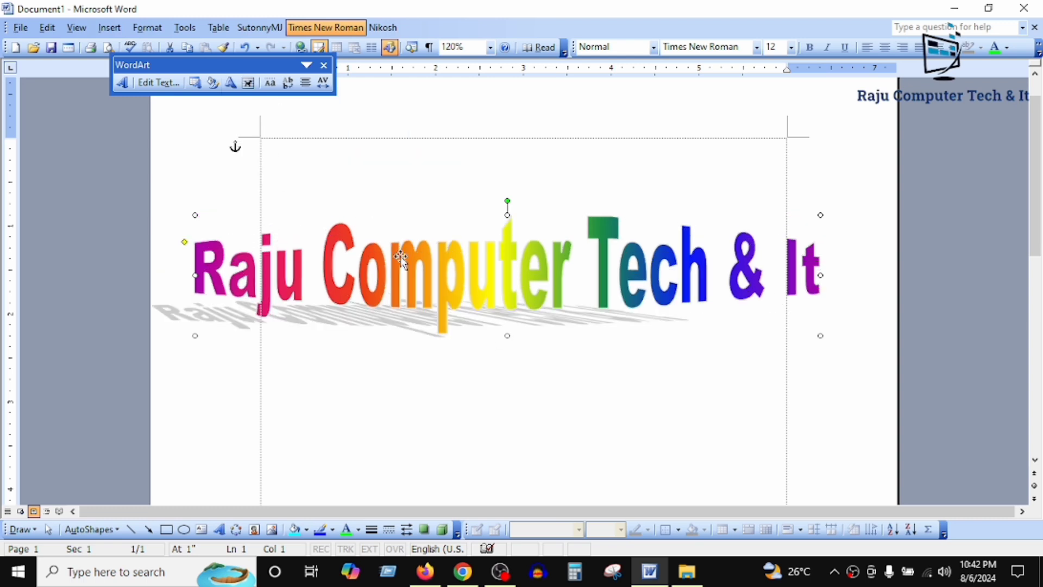
Try the button, downward-curving and downward-slanting shapes on the WordArt, one after another
{"action": "left_click", "coordinate": [241, 81]}
{"action": "left_click", "coordinate": [321, 126]}
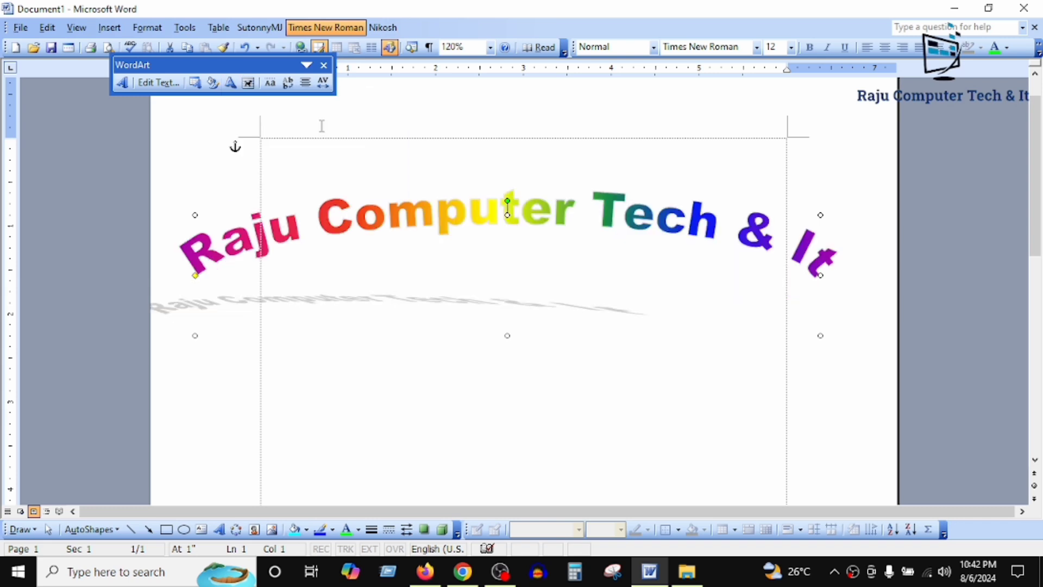
{"action": "left_click", "coordinate": [230, 82]}
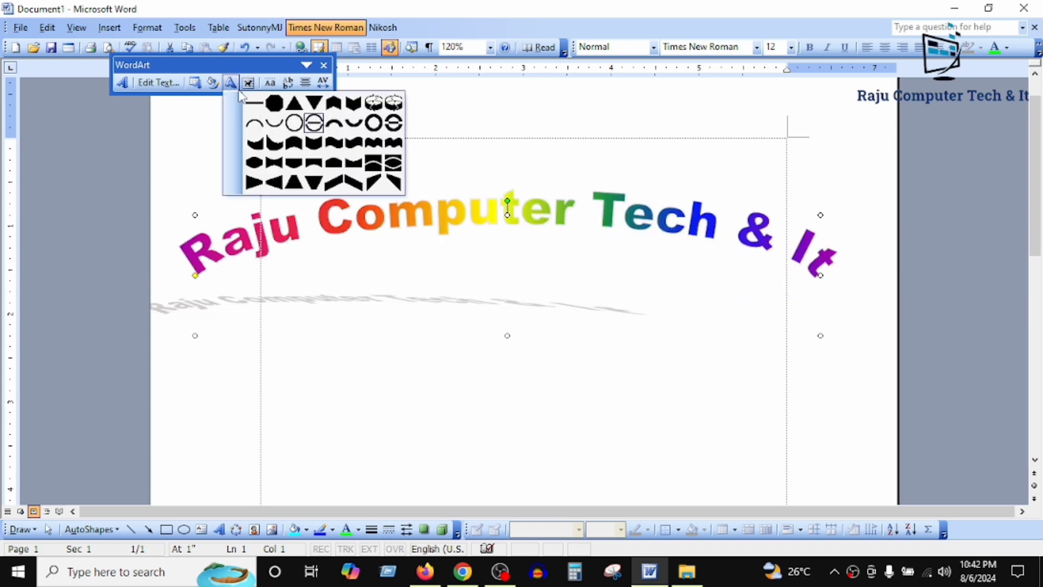
{"action": "left_click", "coordinate": [348, 146]}
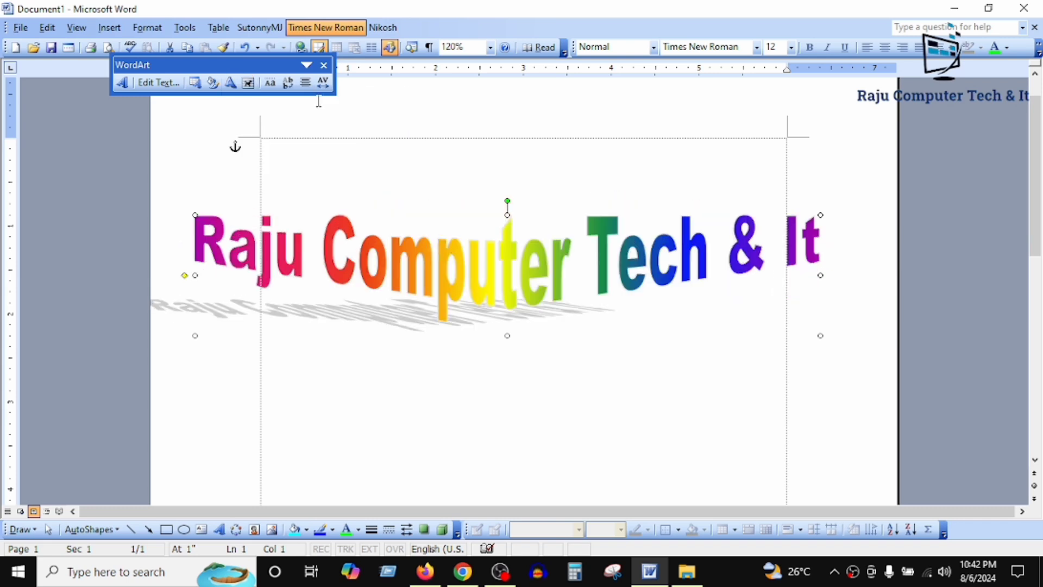
{"action": "left_click", "coordinate": [231, 82]}
{"action": "left_click", "coordinate": [358, 188]}
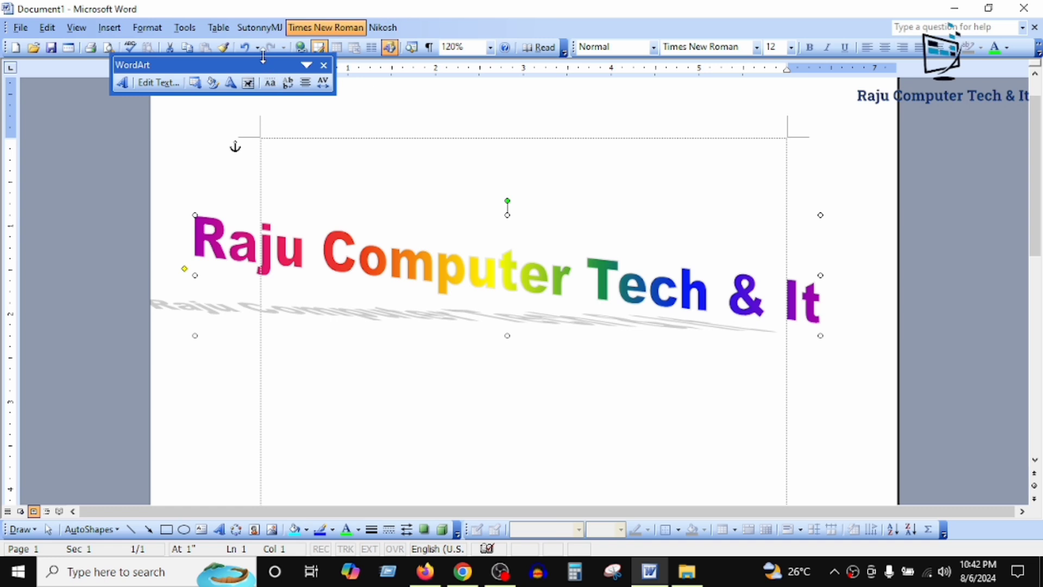
Apply the single wave shape to the WordArt and move the object slightly down the page
{"action": "left_click", "coordinate": [231, 83]}
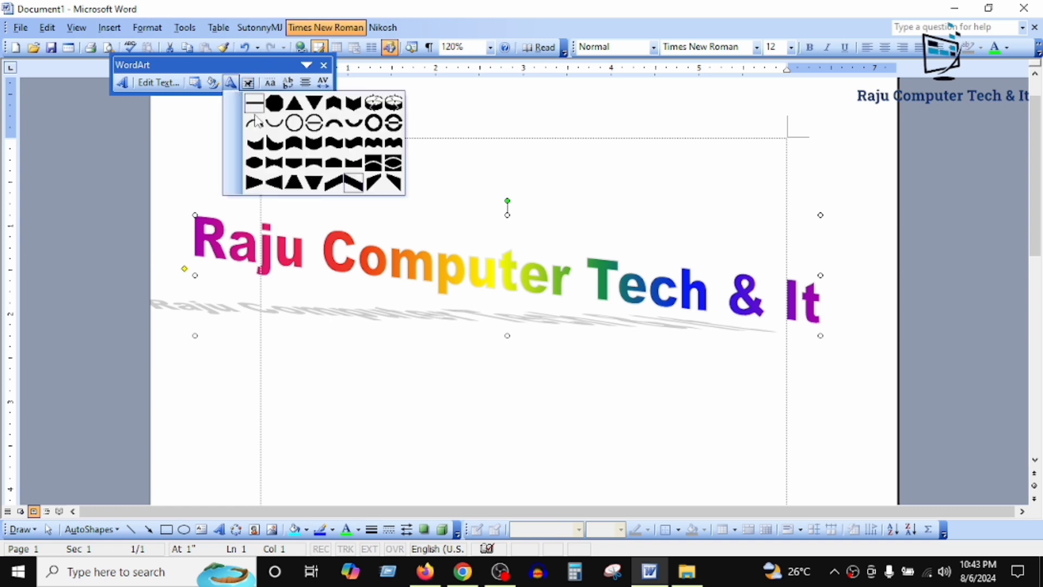
{"action": "left_click", "coordinate": [328, 140]}
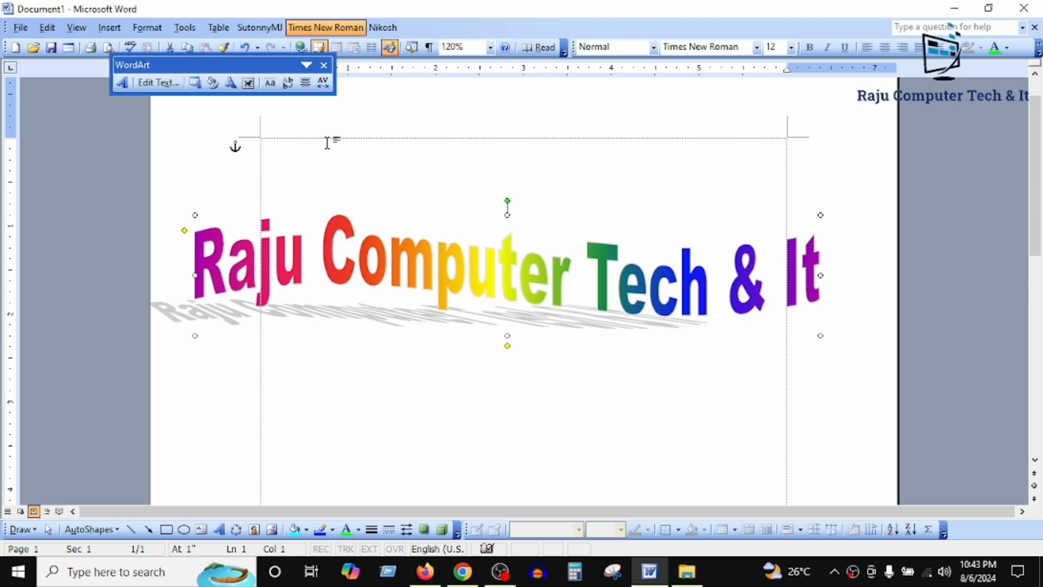
{"action": "left_click", "coordinate": [615, 288]}
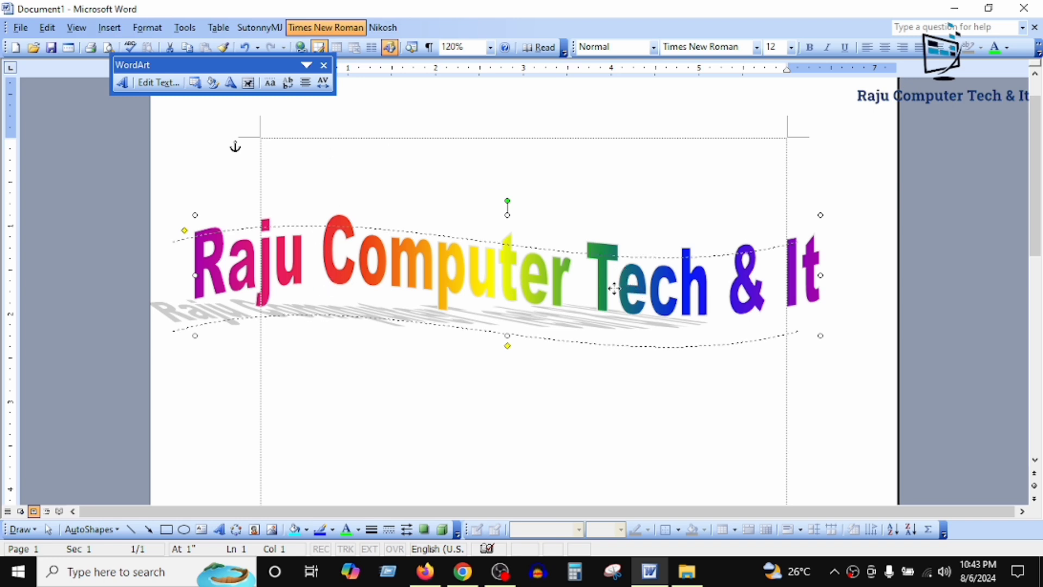
{"action": "left_click_drag", "start_coordinate": [614, 288], "coordinate": [614, 288]}
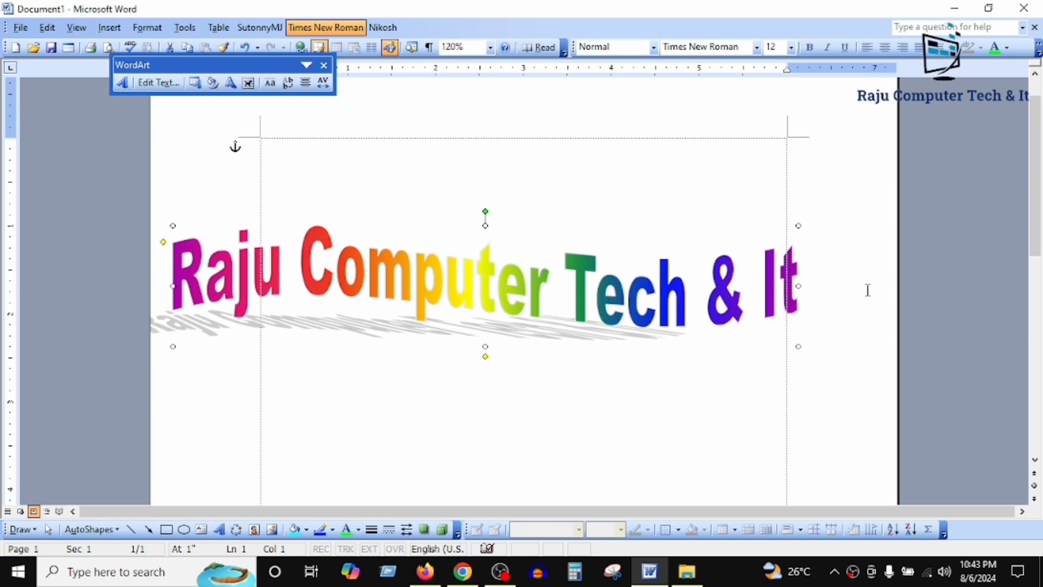
{"action": "left_click_drag", "start_coordinate": [428, 277], "coordinate": [451, 277]}
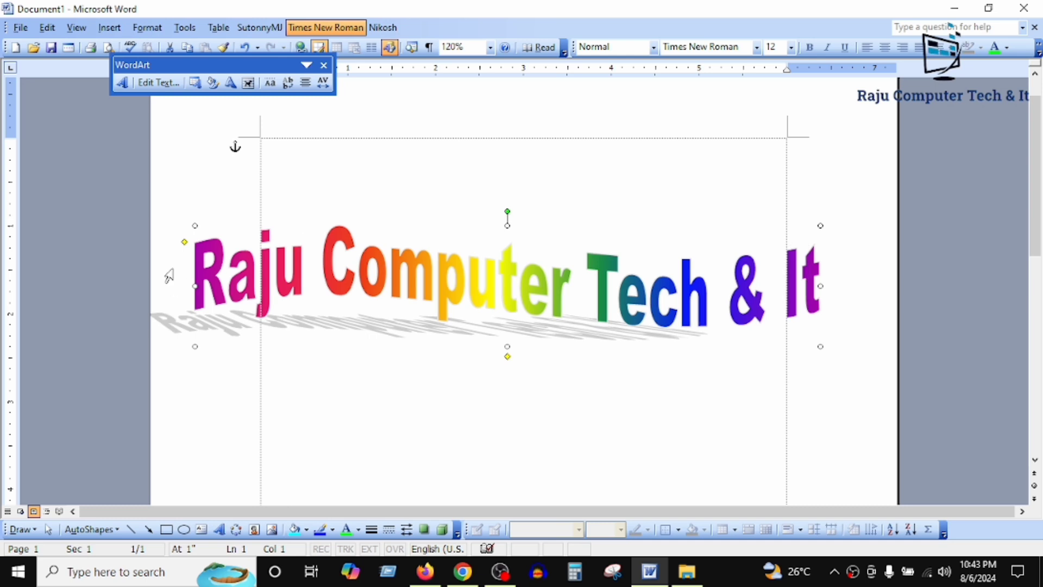
Deepen the WordArt's wave, skew its letters sideways, and bring the letters back nearly upright
{"action": "mouse_move", "coordinate": [185, 243]}
{"action": "left_mouse_down"}
{"action": "mouse_move", "coordinate": [188, 222]}
{"action": "mouse_move", "coordinate": [176, 273]}
{"action": "left_mouse_up"}
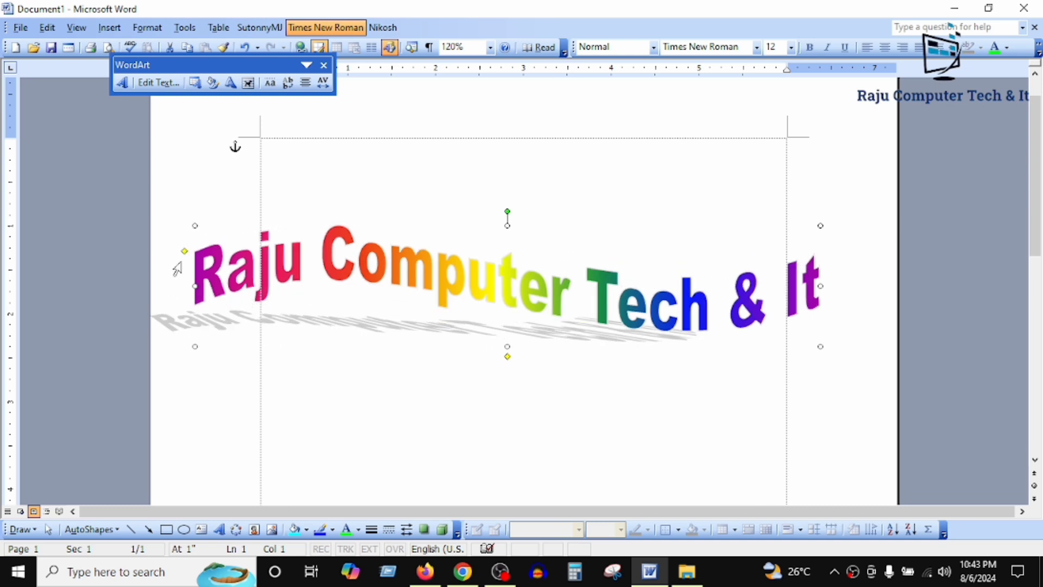
{"action": "left_click_drag", "start_coordinate": [508, 358], "coordinate": [538, 358]}
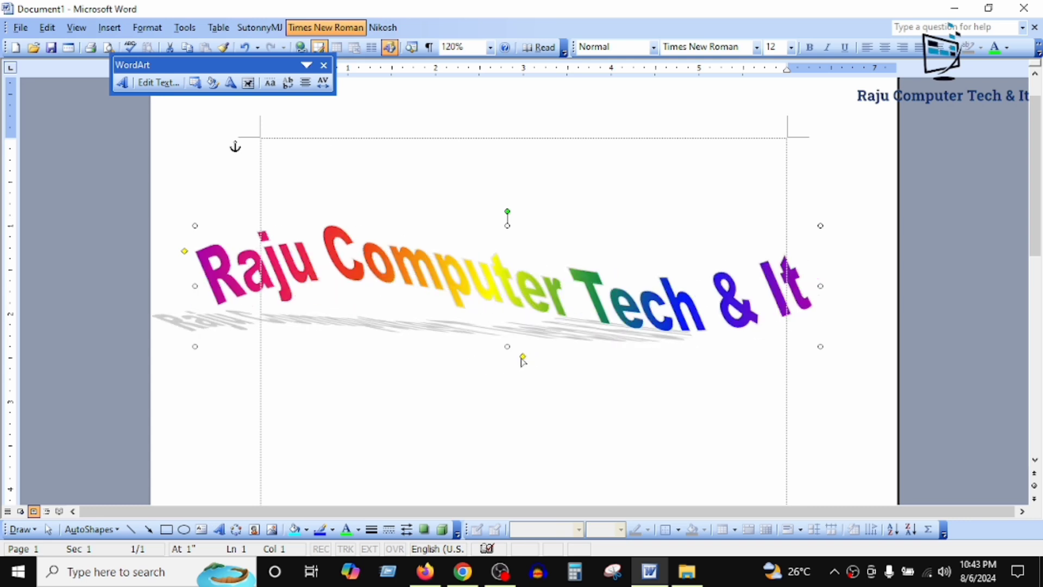
{"action": "left_click_drag", "start_coordinate": [524, 359], "coordinate": [505, 357]}
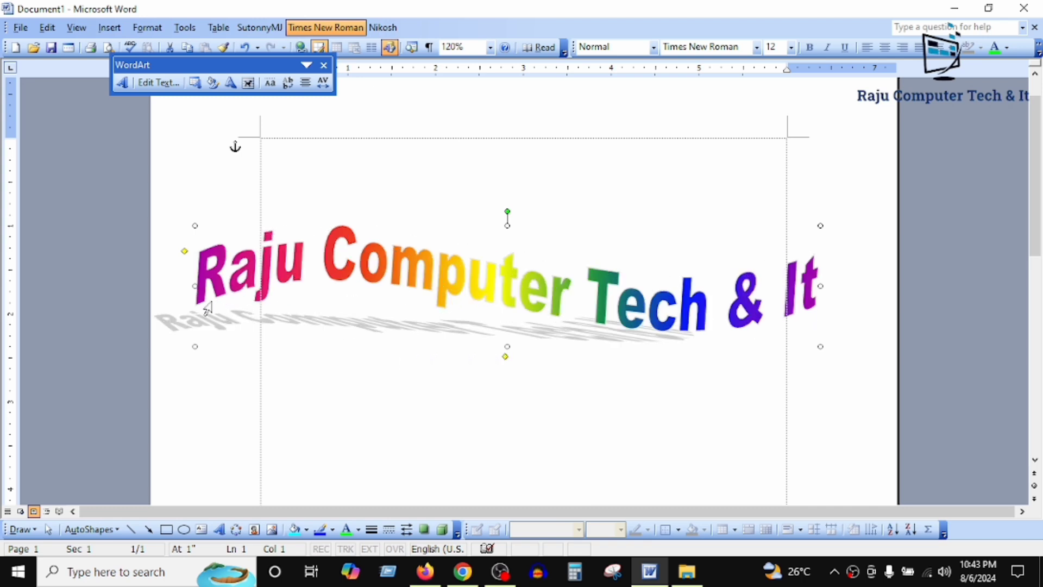
Return the WordArt to the Plain Text shape
{"action": "left_click", "coordinate": [231, 83]}
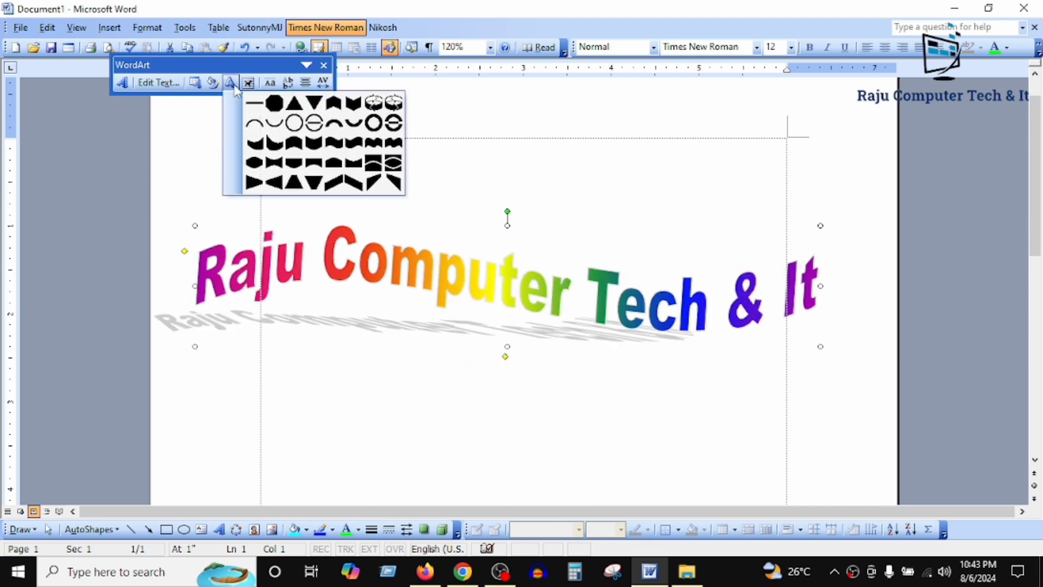
{"action": "left_click", "coordinate": [252, 111]}
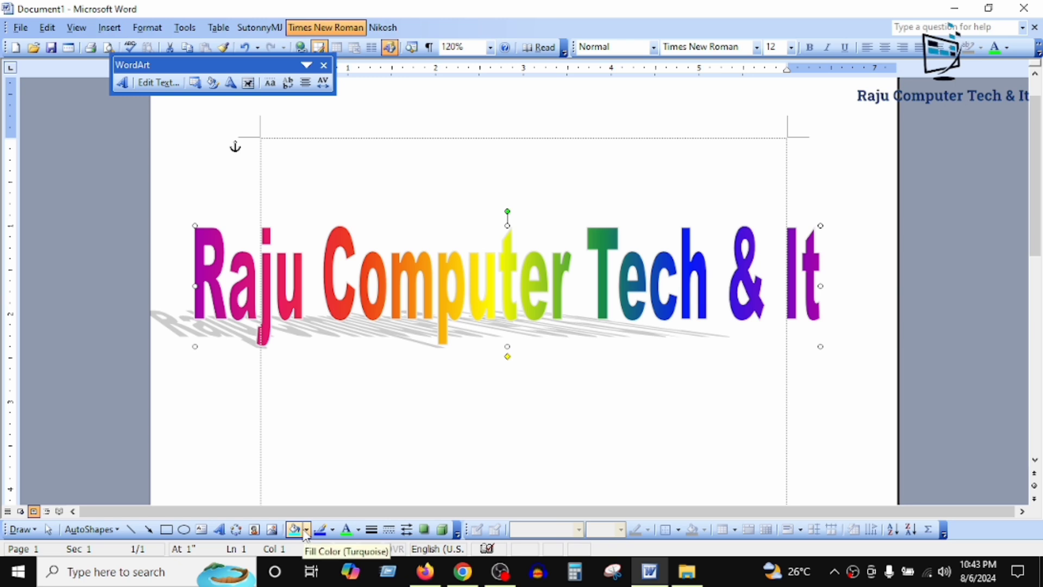
Change the WordArt's rainbow fill to solid bright green
{"action": "left_click", "coordinate": [215, 86]}
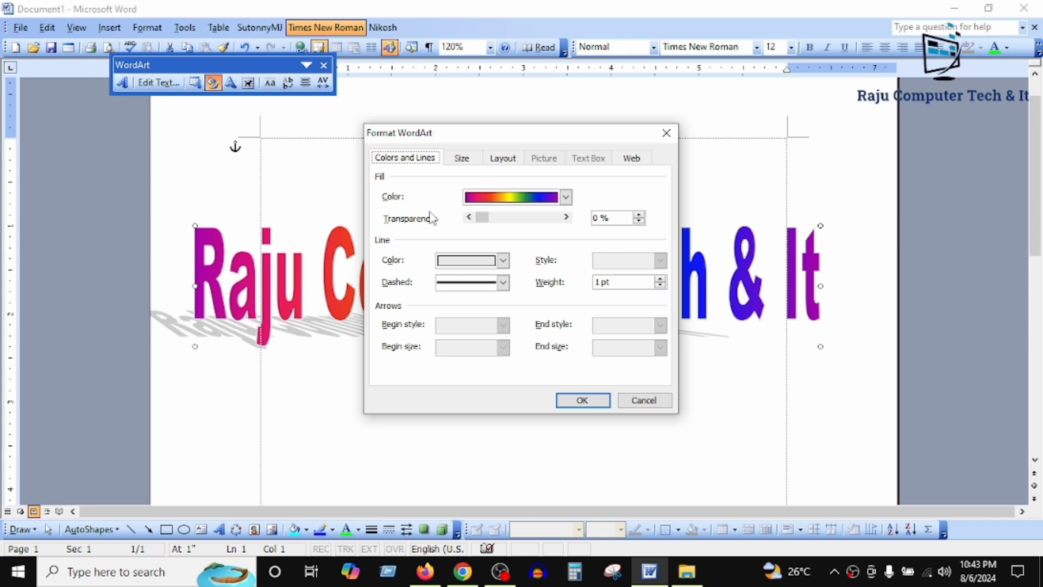
{"action": "left_click", "coordinate": [565, 198]}
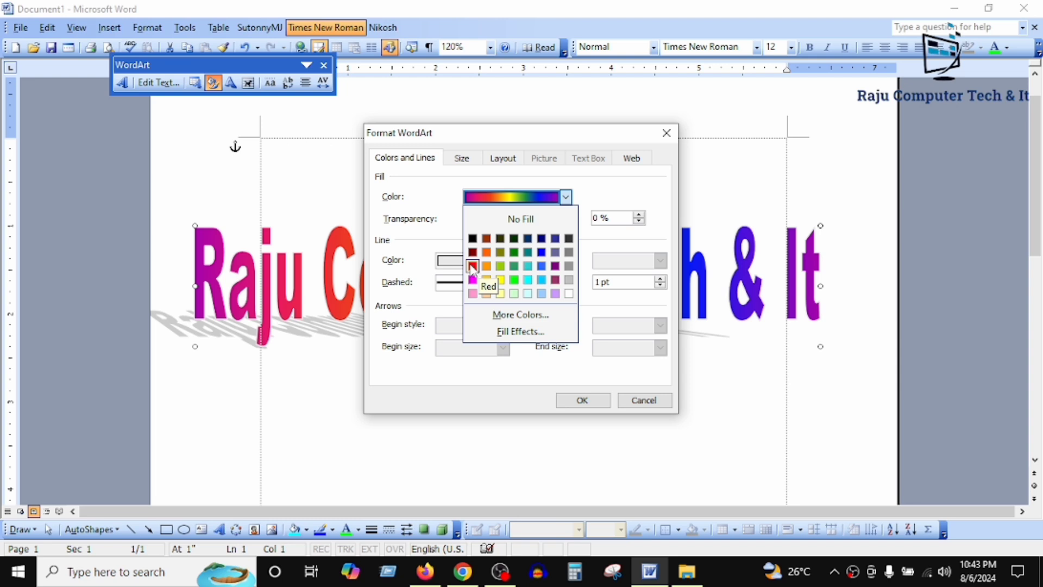
{"action": "left_click", "coordinate": [513, 279]}
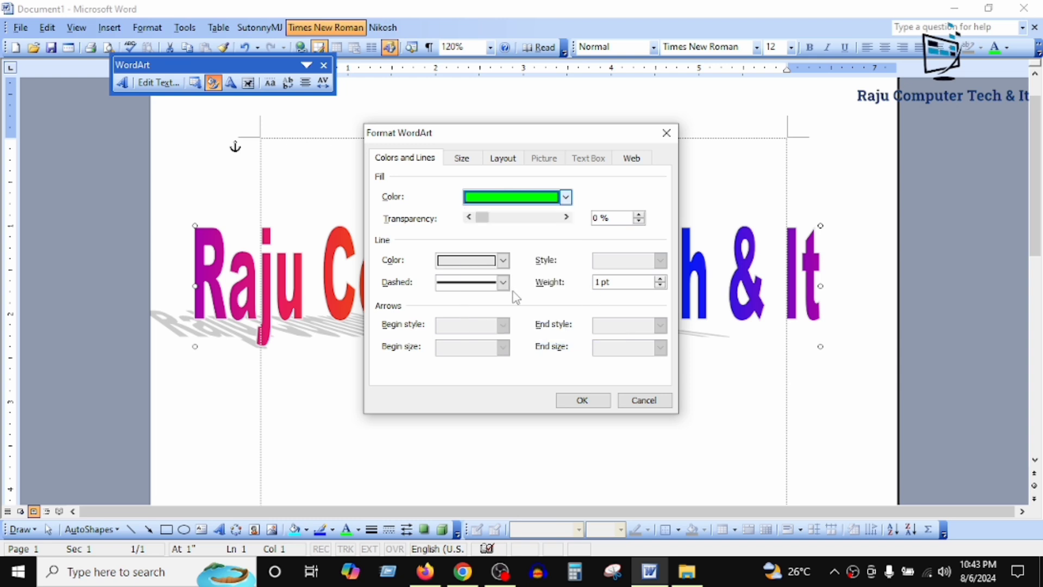
{"action": "left_click", "coordinate": [593, 405]}
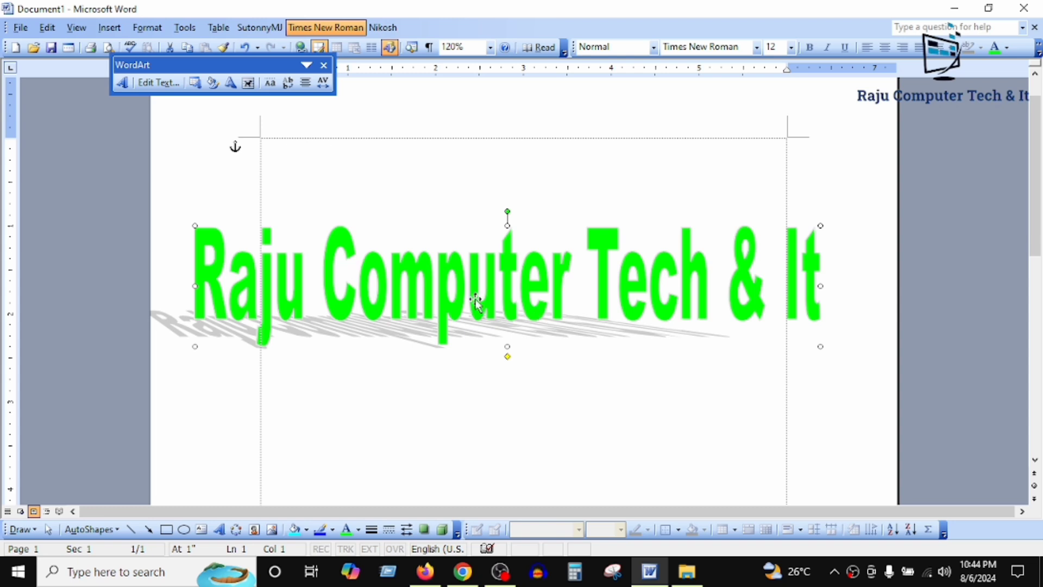
Fill the WordArt with a turquoise shade chosen from the extended standard colors
{"action": "left_click", "coordinate": [213, 83]}
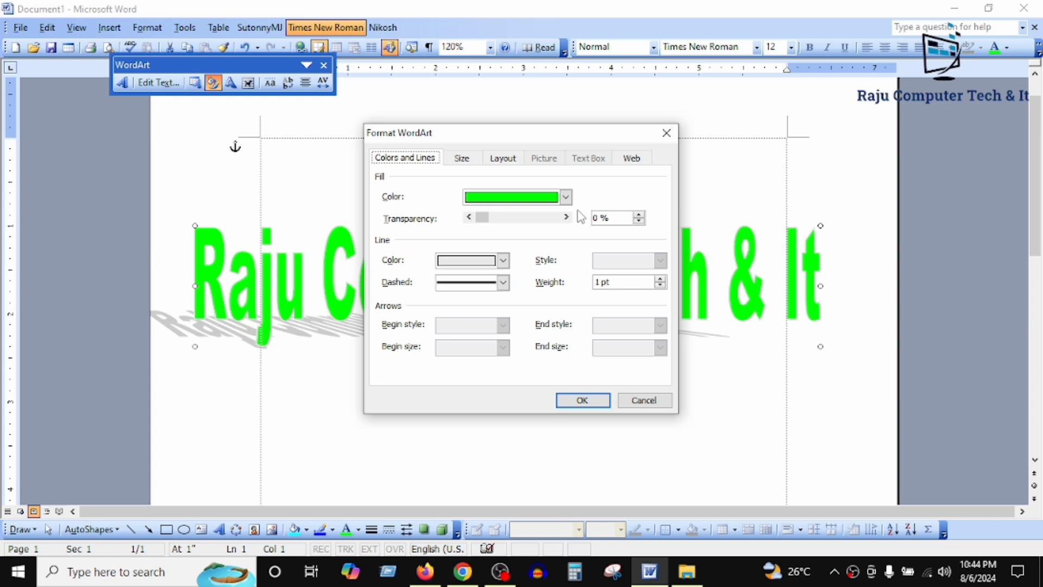
{"action": "left_click", "coordinate": [567, 197]}
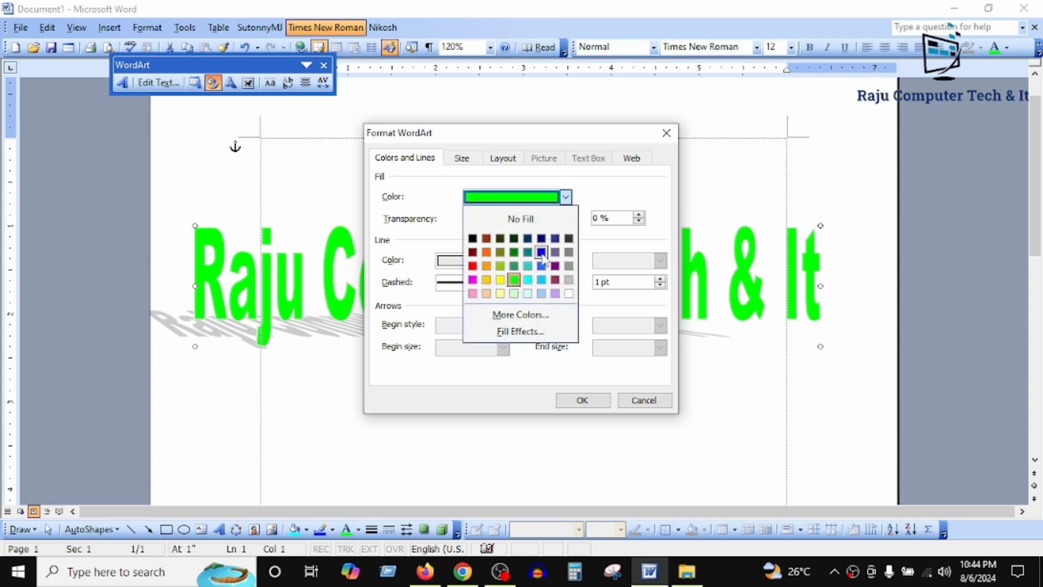
{"action": "left_click", "coordinate": [505, 317]}
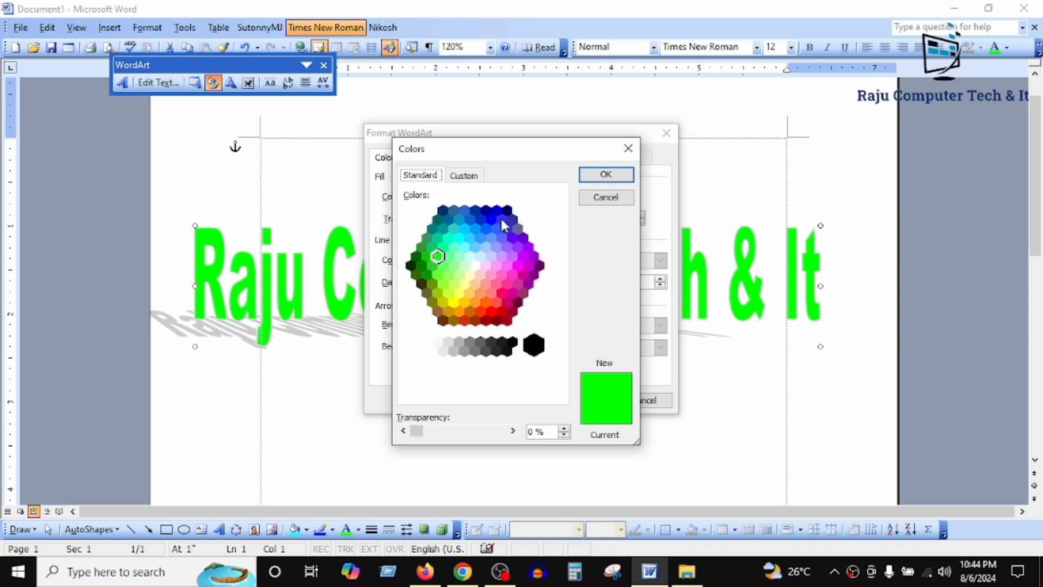
{"action": "left_click", "coordinate": [454, 228]}
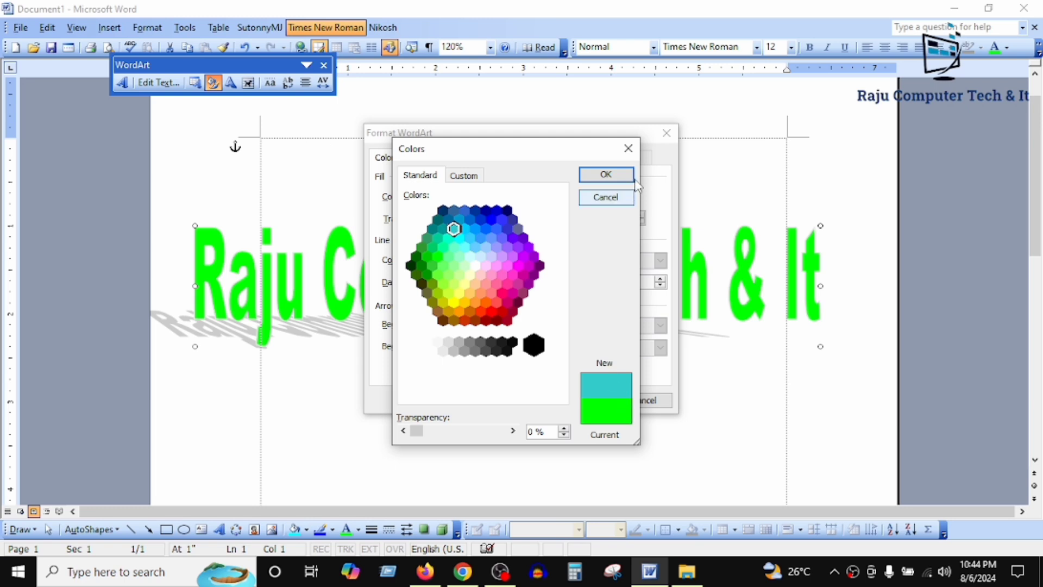
{"action": "left_click", "coordinate": [620, 174]}
{"action": "left_click", "coordinate": [588, 399]}
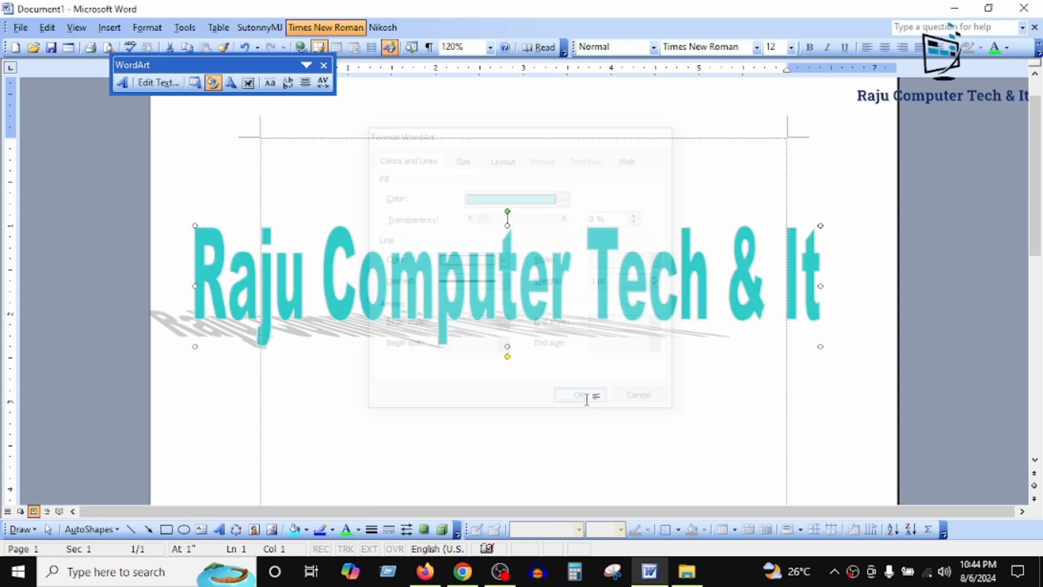
Switch the WordArt's turquoise fill back to bright green
{"action": "left_click", "coordinate": [213, 82]}
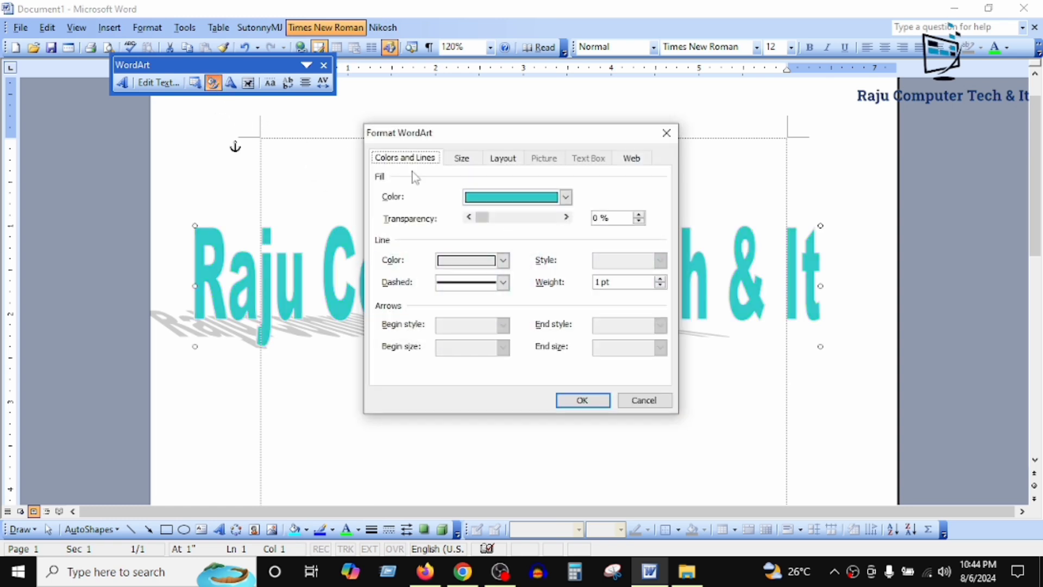
{"action": "mouse_move", "coordinate": [481, 218]}
{"action": "left_mouse_down"}
{"action": "mouse_move", "coordinate": [543, 226]}
{"action": "mouse_move", "coordinate": [472, 236]}
{"action": "left_mouse_up"}
{"action": "left_click", "coordinate": [565, 198]}
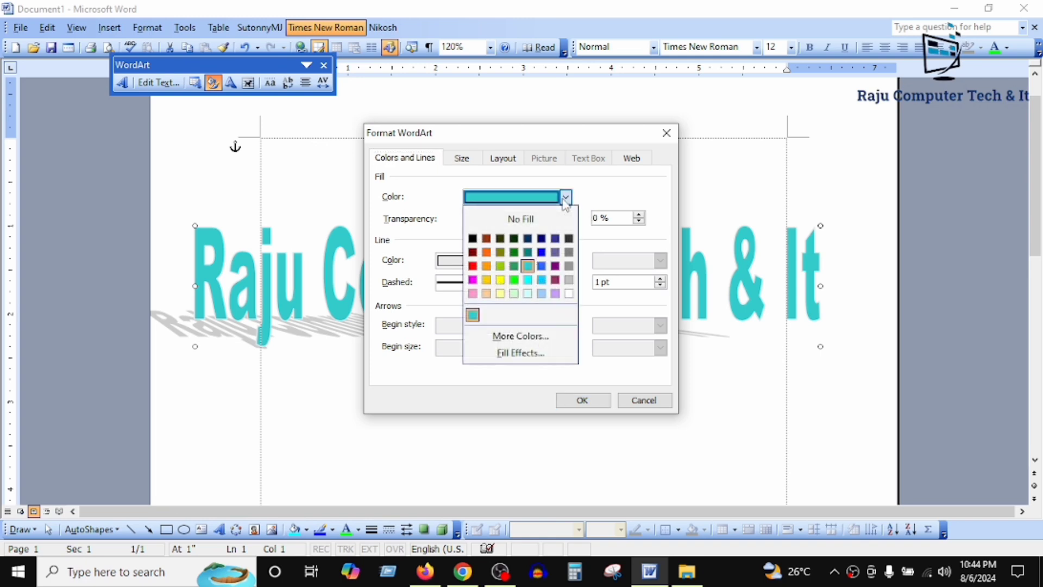
{"action": "left_click", "coordinate": [519, 284]}
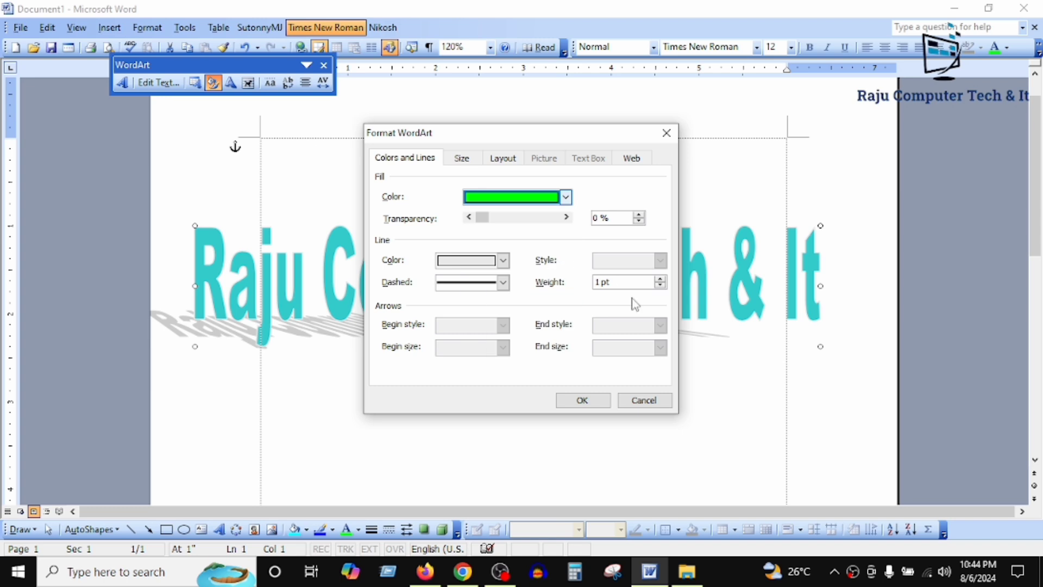
{"action": "left_click", "coordinate": [587, 401]}
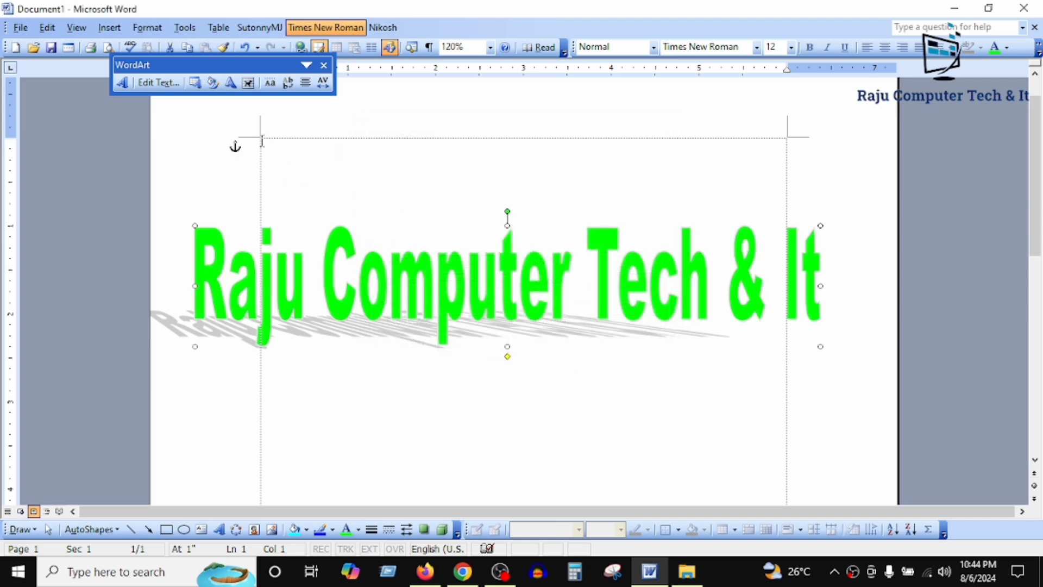
Set the WordArt's fill transparency to 53%
{"action": "left_click", "coordinate": [212, 83]}
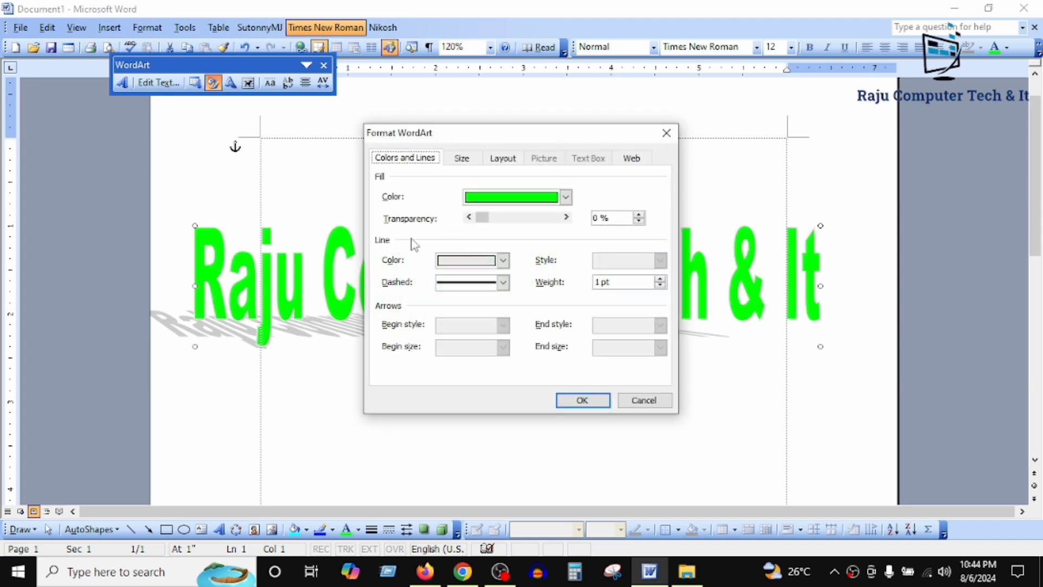
{"action": "left_click_drag", "start_coordinate": [488, 218], "coordinate": [532, 222]}
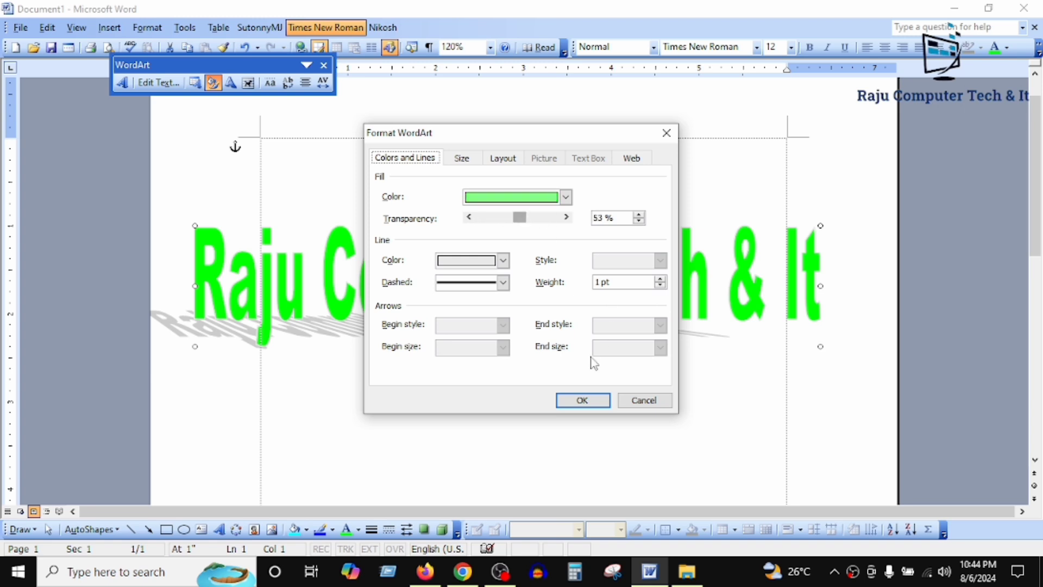
{"action": "left_click", "coordinate": [582, 400]}
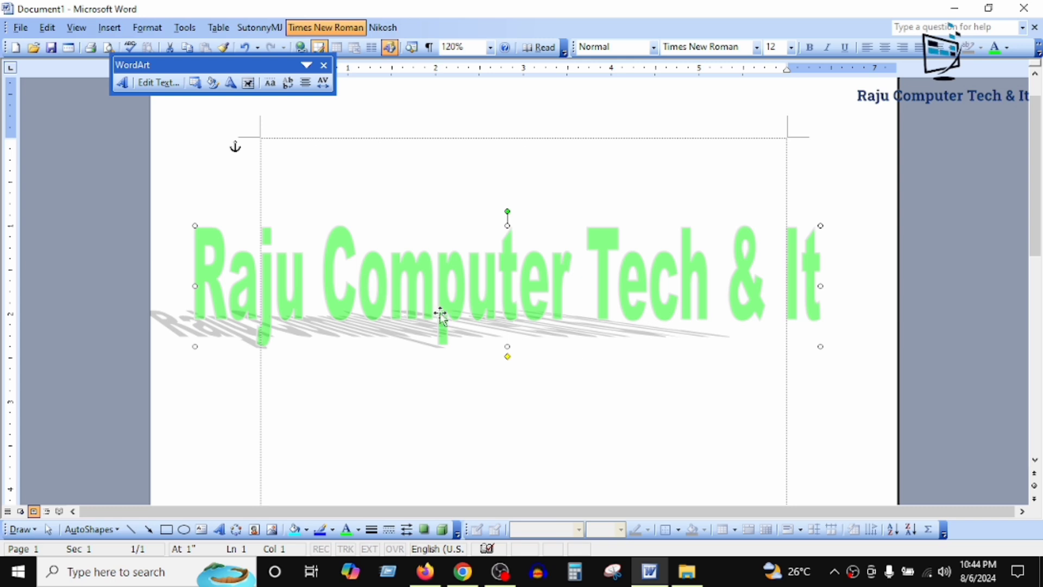
Reset the WordArt's fill transparency to 0% and open the gradient fill effects
{"action": "left_click", "coordinate": [212, 83]}
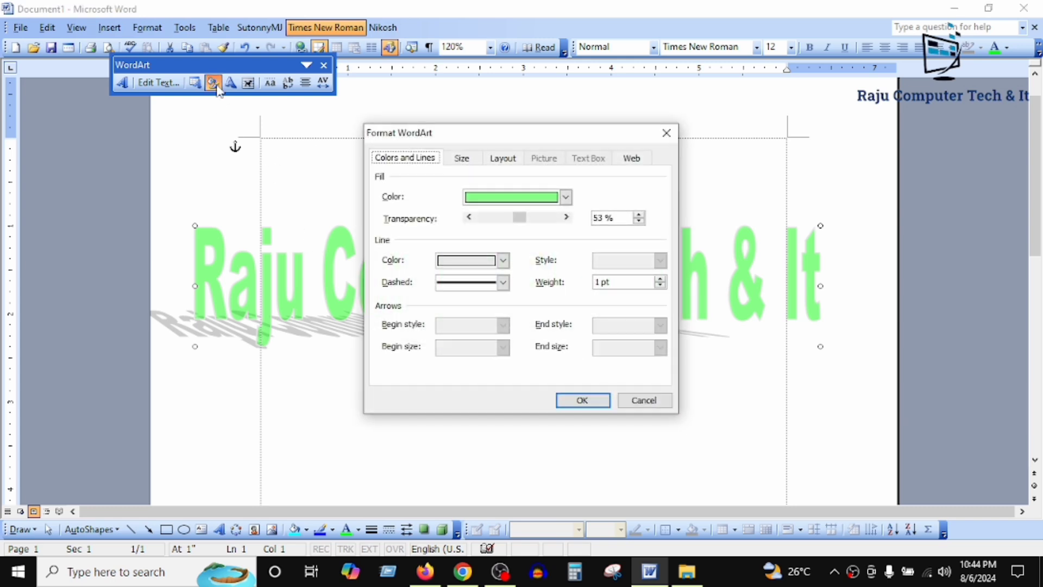
{"action": "left_click_drag", "start_coordinate": [518, 231], "coordinate": [463, 230]}
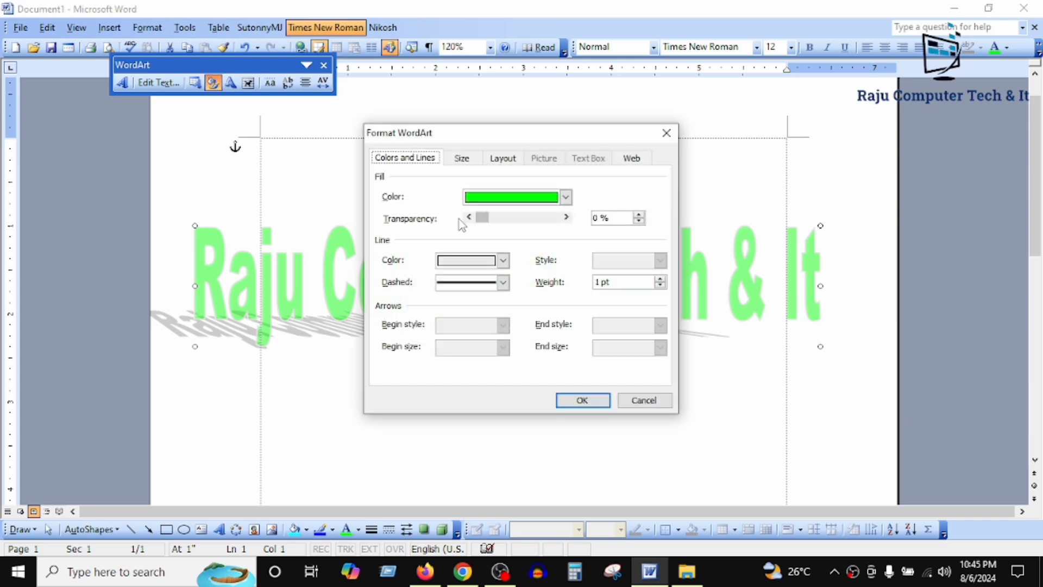
{"action": "left_click", "coordinate": [566, 197]}
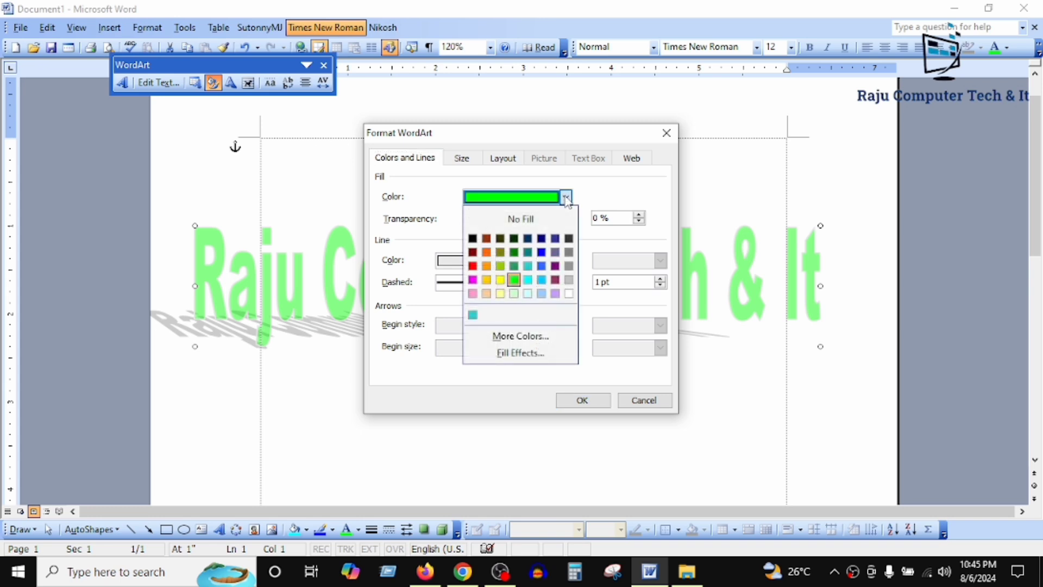
{"action": "left_click", "coordinate": [547, 353]}
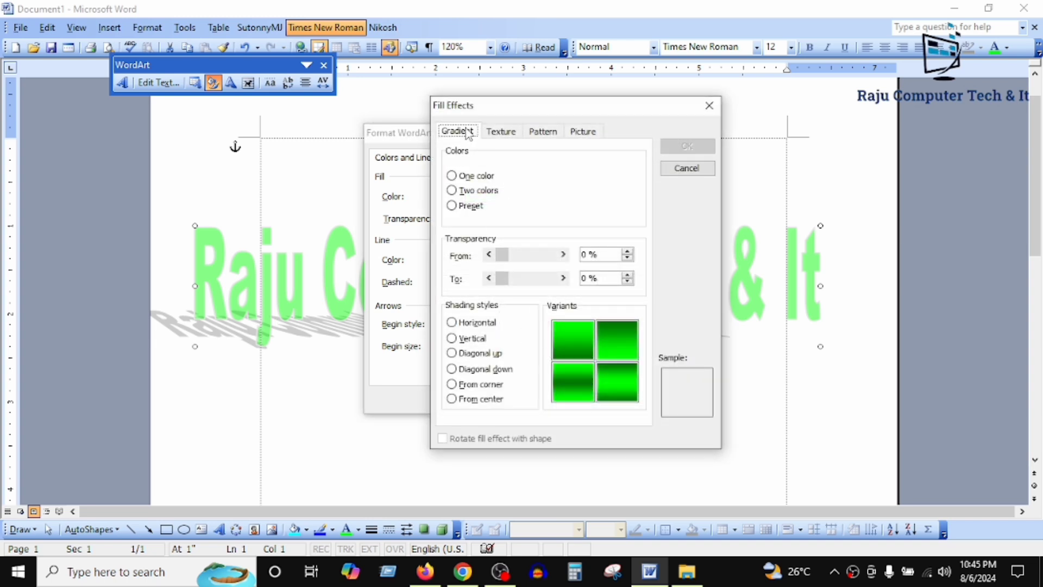
Try the two-color, preset and one-color gradient options, and darken the one-color gradient slightly
{"action": "left_click", "coordinate": [471, 179]}
{"action": "left_click", "coordinate": [473, 191]}
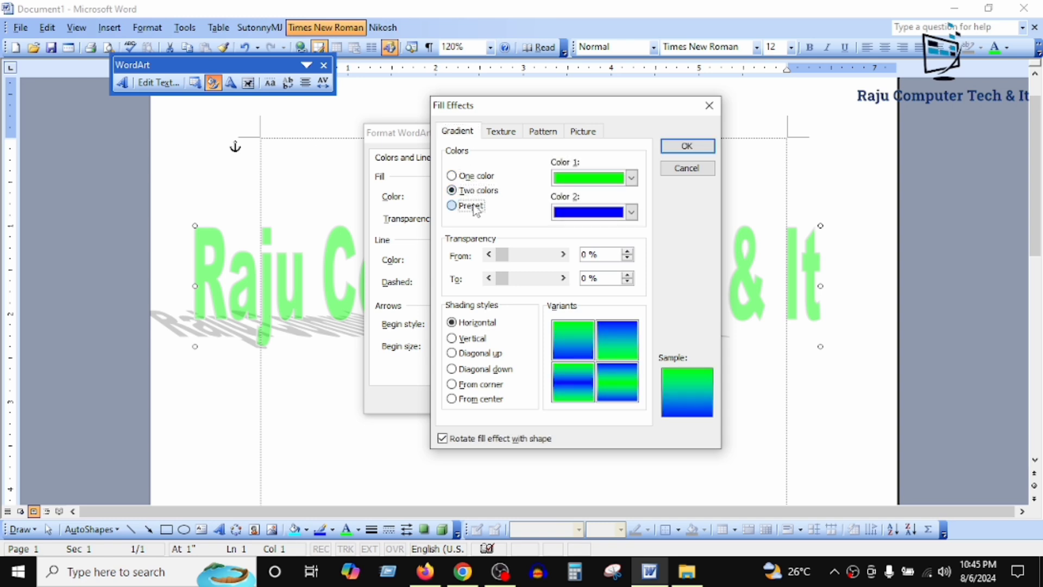
{"action": "left_click", "coordinate": [475, 209]}
{"action": "left_click", "coordinate": [480, 178]}
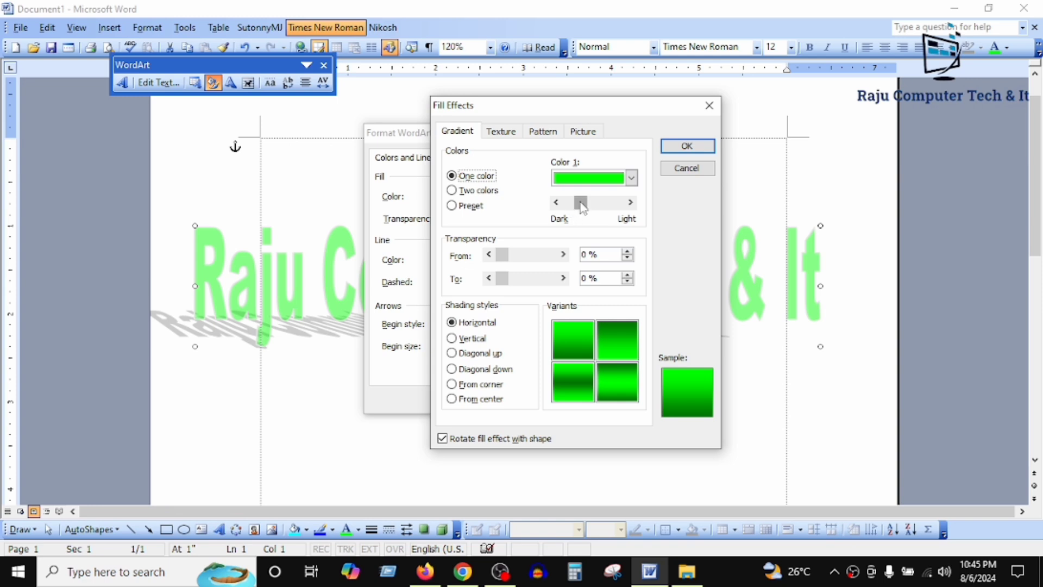
{"action": "mouse_move", "coordinate": [582, 207]}
{"action": "left_mouse_down"}
{"action": "mouse_move", "coordinate": [598, 207]}
{"action": "mouse_move", "coordinate": [579, 207]}
{"action": "left_mouse_up"}
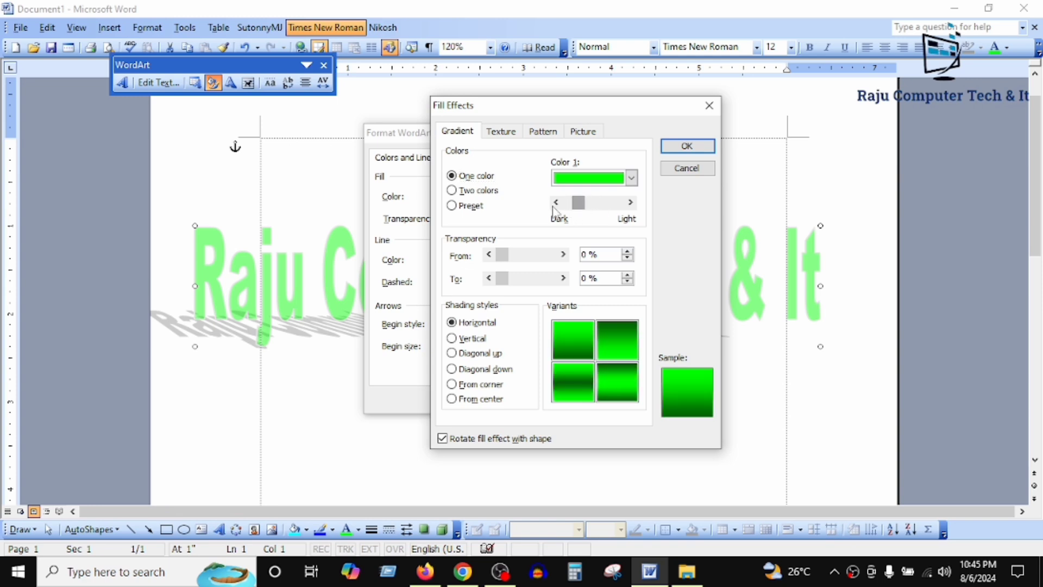
Set up a two-color gradient for the WordArt fill with red as color 1 and yellow as color 2
{"action": "left_click", "coordinate": [471, 191]}
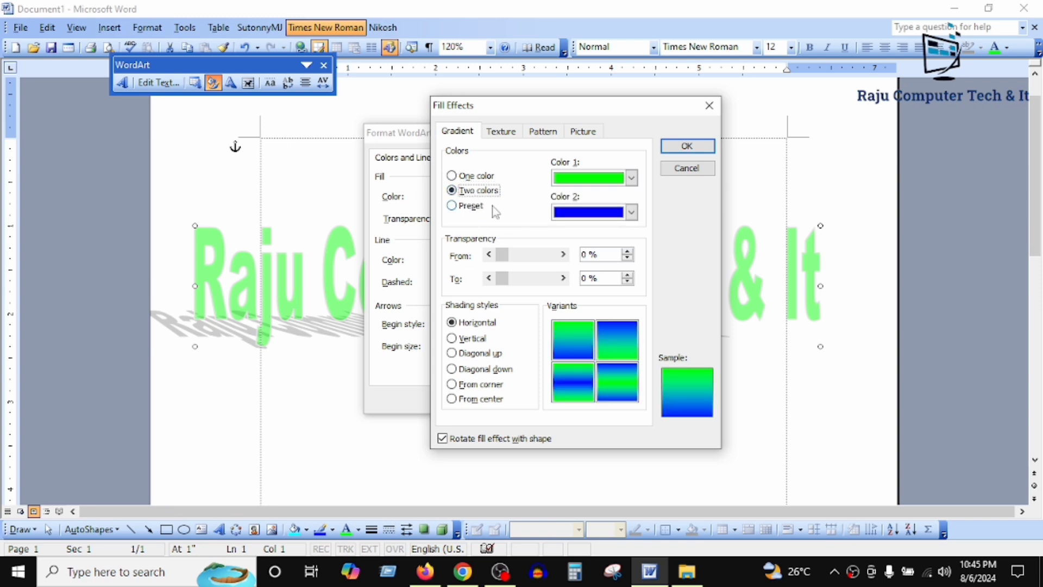
{"action": "left_click", "coordinate": [591, 177]}
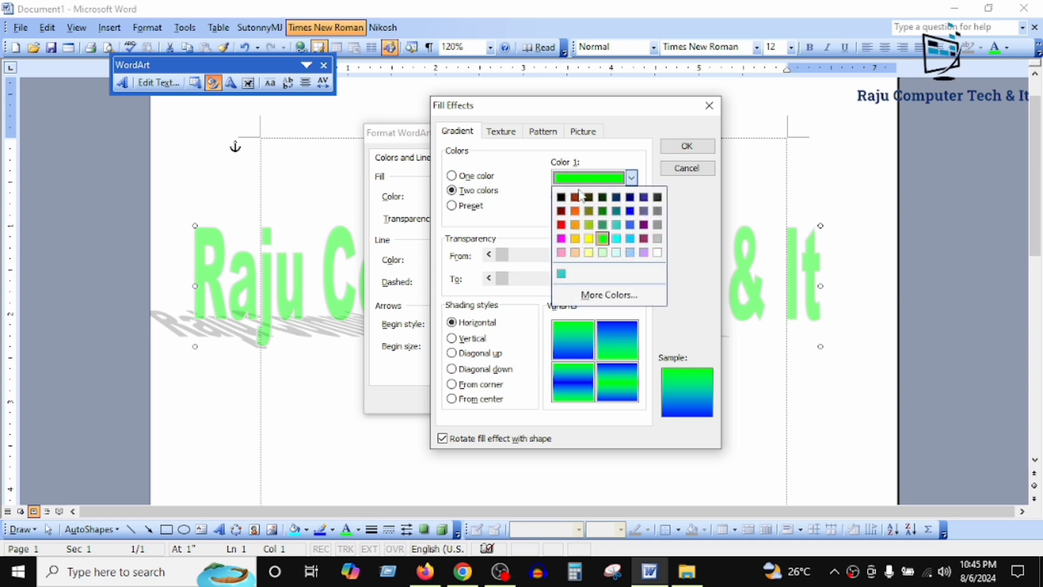
{"action": "left_click", "coordinate": [561, 224]}
{"action": "left_click", "coordinate": [622, 210]}
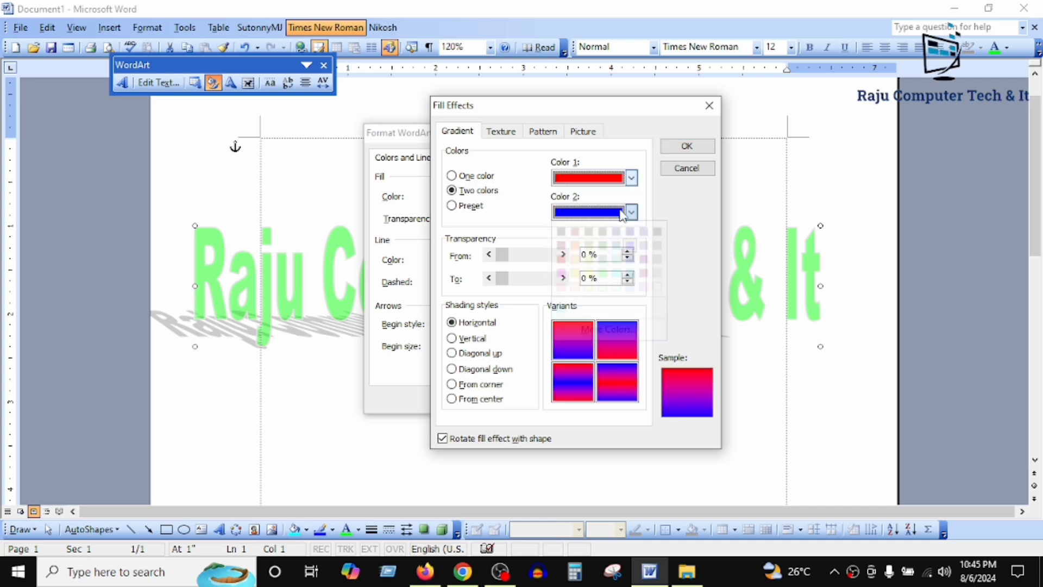
{"action": "left_click", "coordinate": [589, 273]}
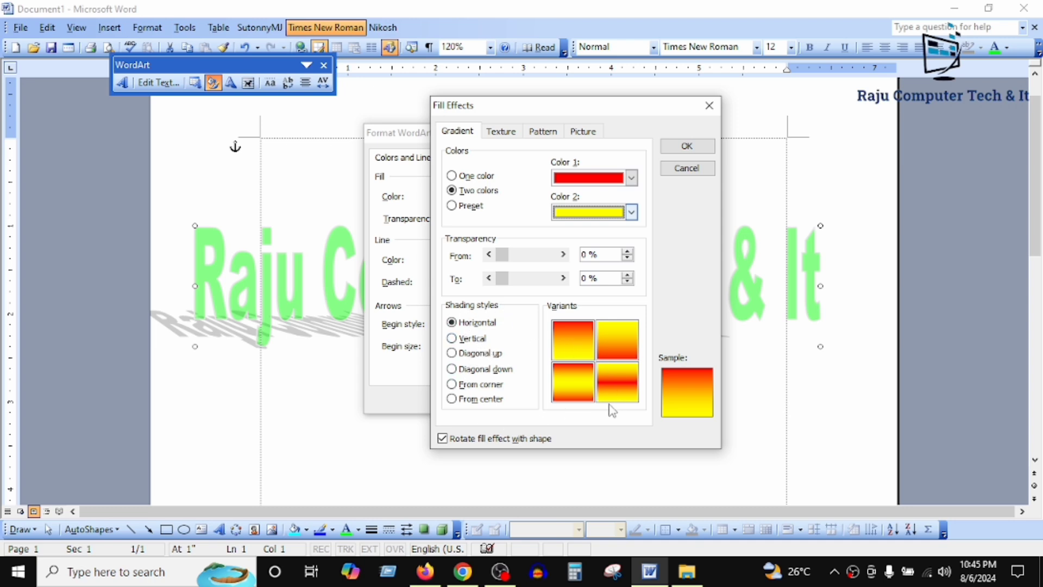
Try the vertical, diagonal up, diagonal down, from corner and from center shading styles for the gradient
{"action": "left_click", "coordinate": [468, 339]}
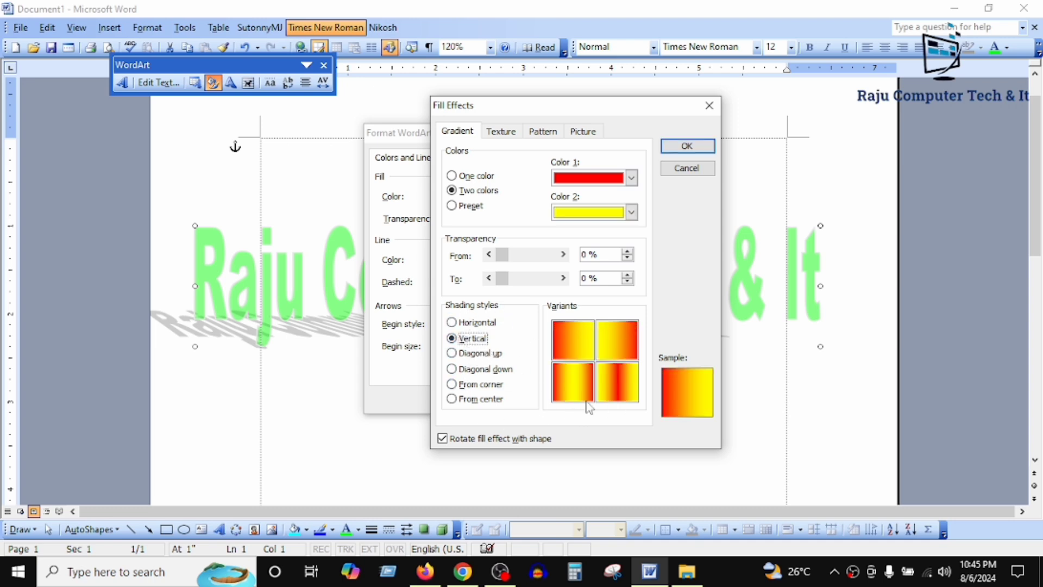
{"action": "left_click", "coordinate": [466, 353]}
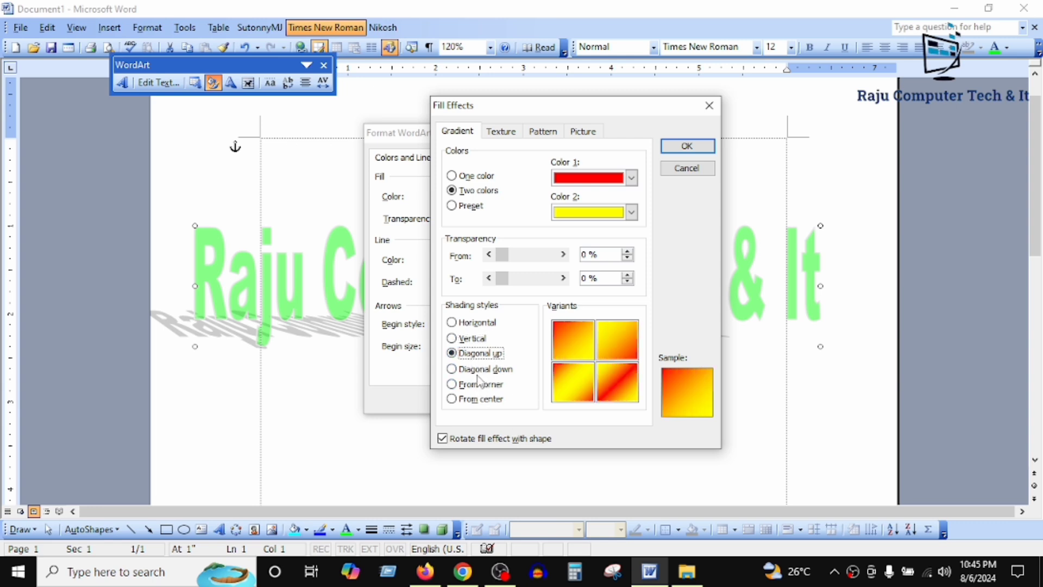
{"action": "left_click", "coordinate": [479, 374]}
{"action": "left_click", "coordinate": [481, 384]}
{"action": "left_click", "coordinate": [481, 400]}
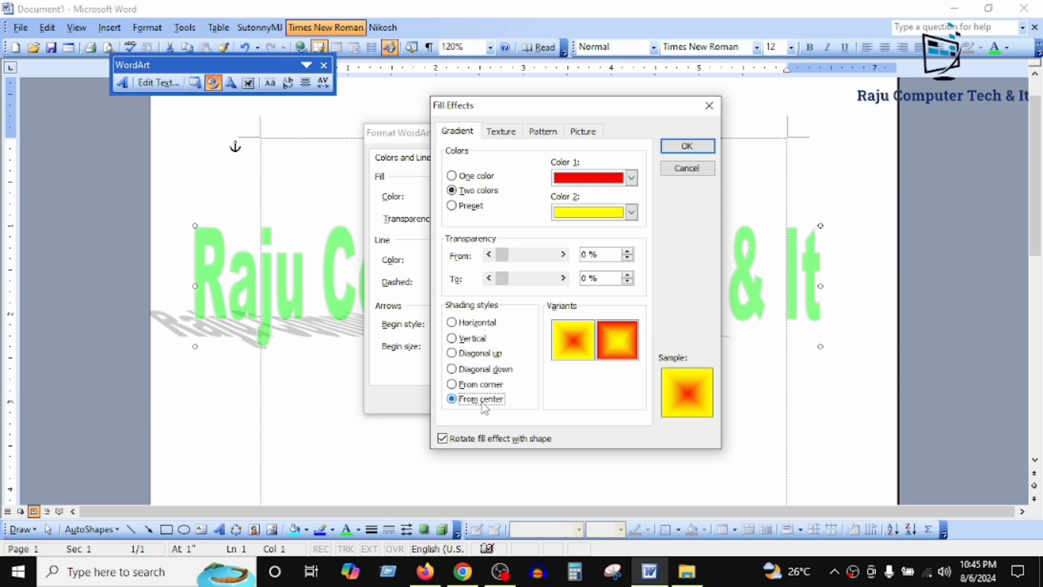
Apply the gradient to the WordArt with diagonal down shading and the variant with a red band through the middle
{"action": "left_click", "coordinate": [482, 371]}
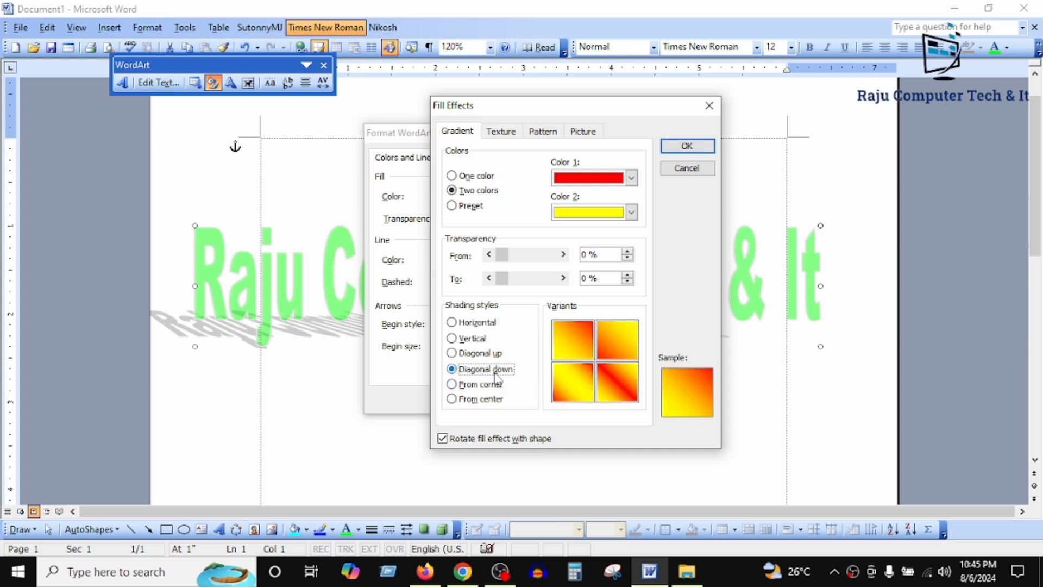
{"action": "left_click", "coordinate": [612, 384]}
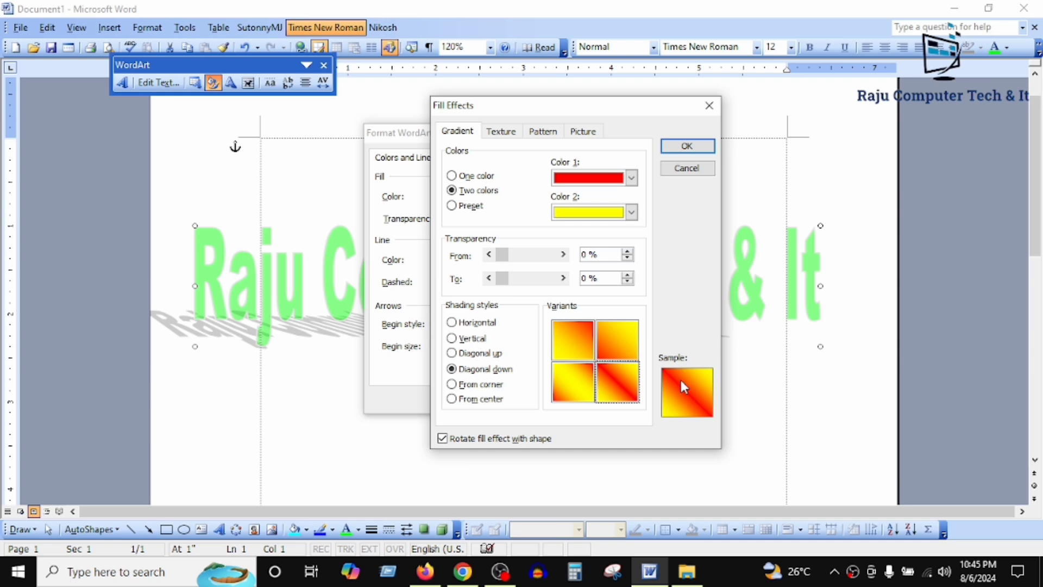
{"action": "left_click", "coordinate": [687, 146]}
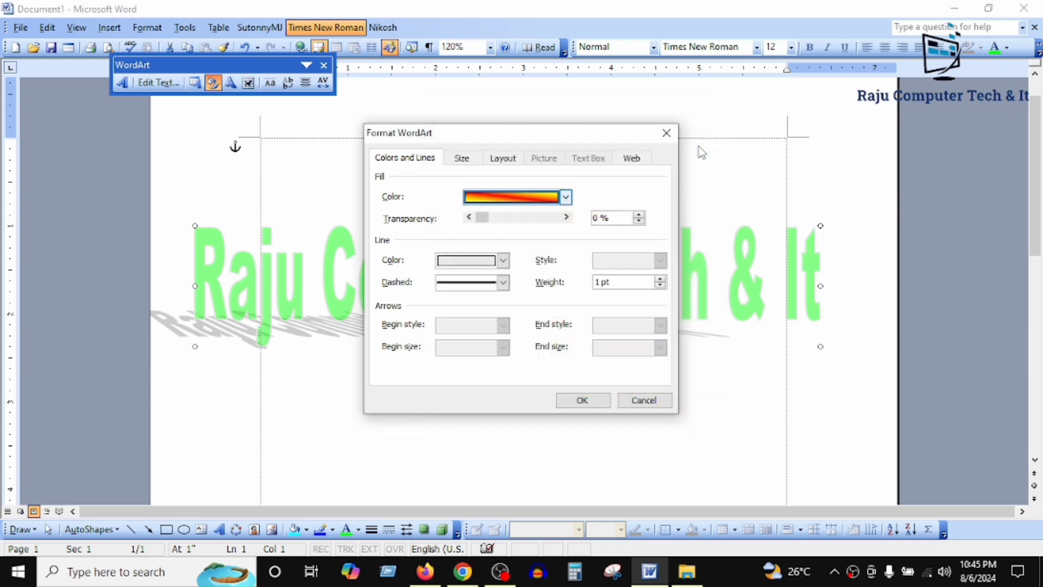
{"action": "left_click", "coordinate": [585, 400]}
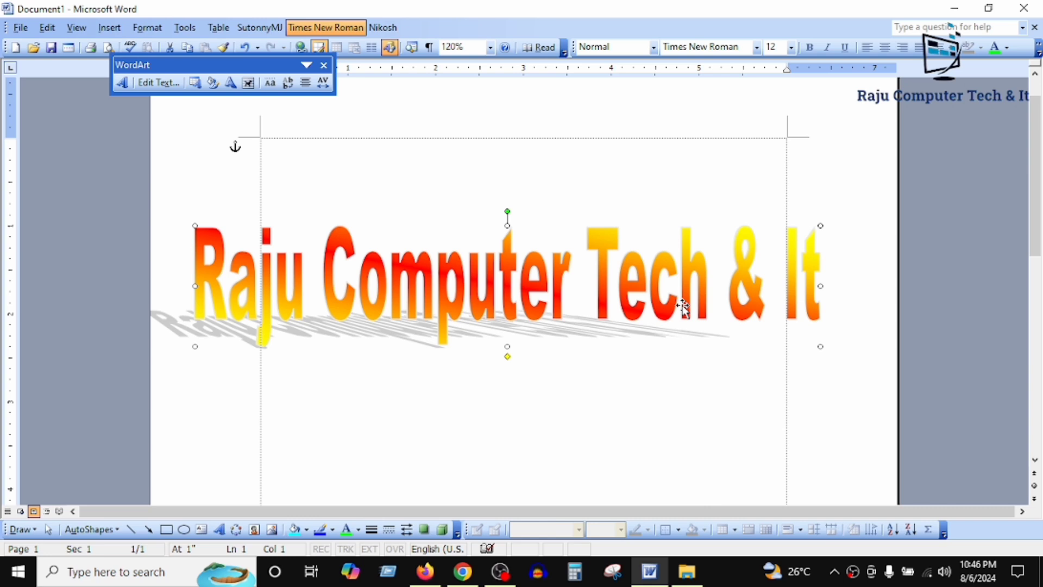
Try the Fire and Parchment preset gradients for the WordArt fill
{"action": "left_click", "coordinate": [213, 83]}
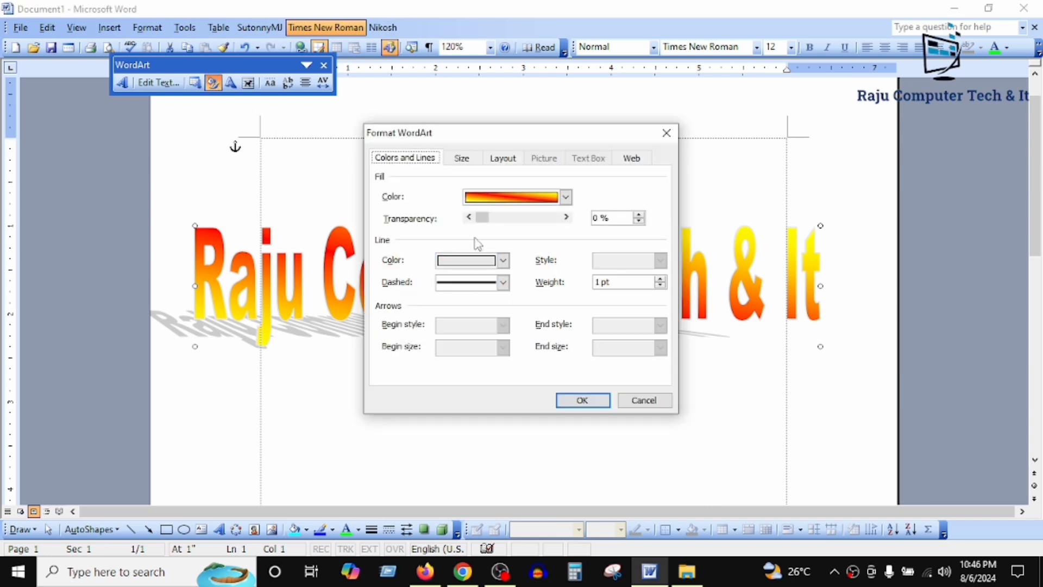
{"action": "left_click", "coordinate": [566, 198]}
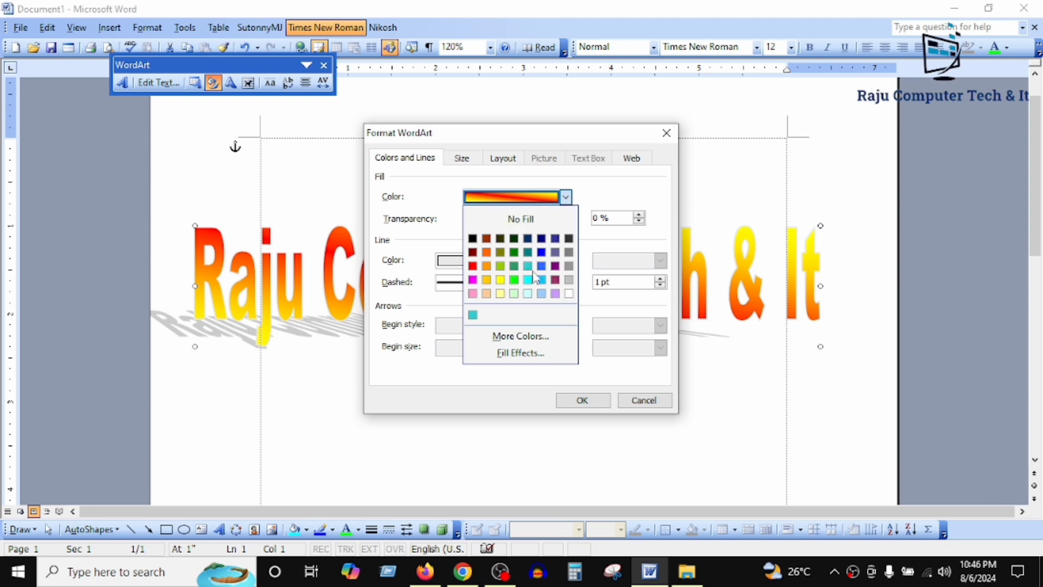
{"action": "left_click", "coordinate": [549, 355]}
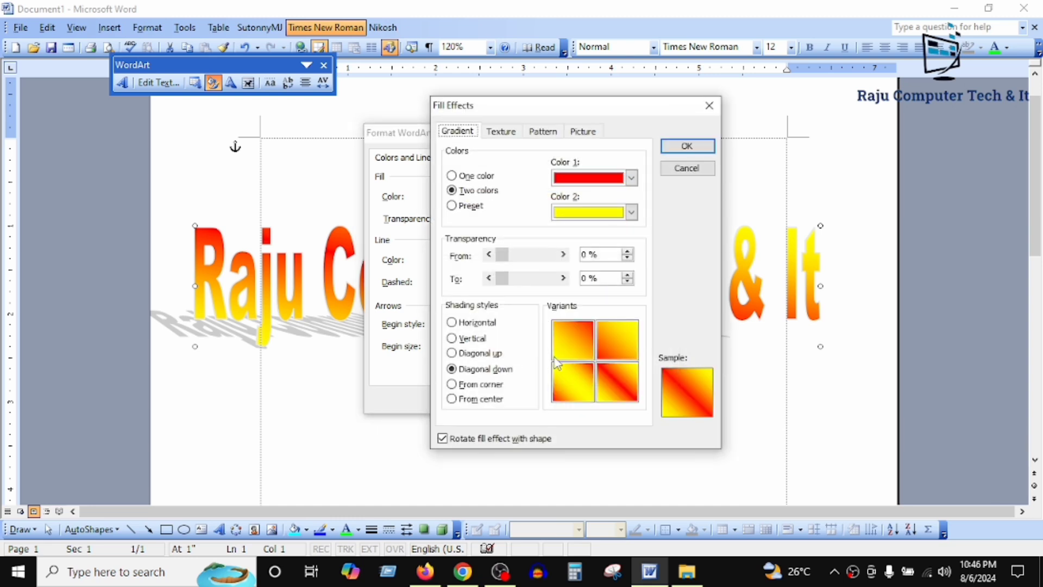
{"action": "left_click", "coordinate": [477, 207]}
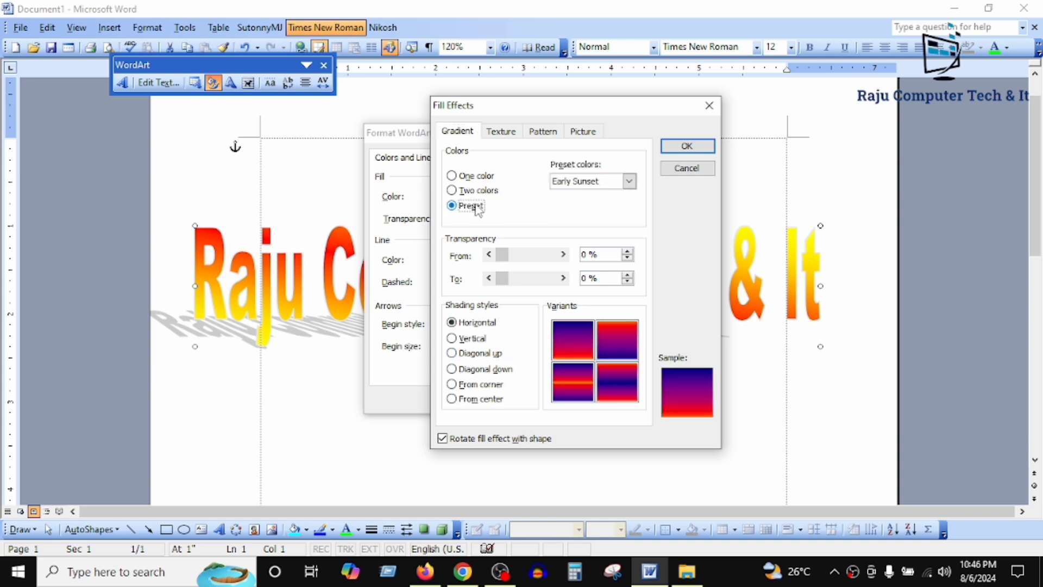
{"action": "left_click", "coordinate": [628, 182]}
{"action": "scroll", "coordinate": [628, 188], "scroll_direction": "down", "scroll_amount": 3}
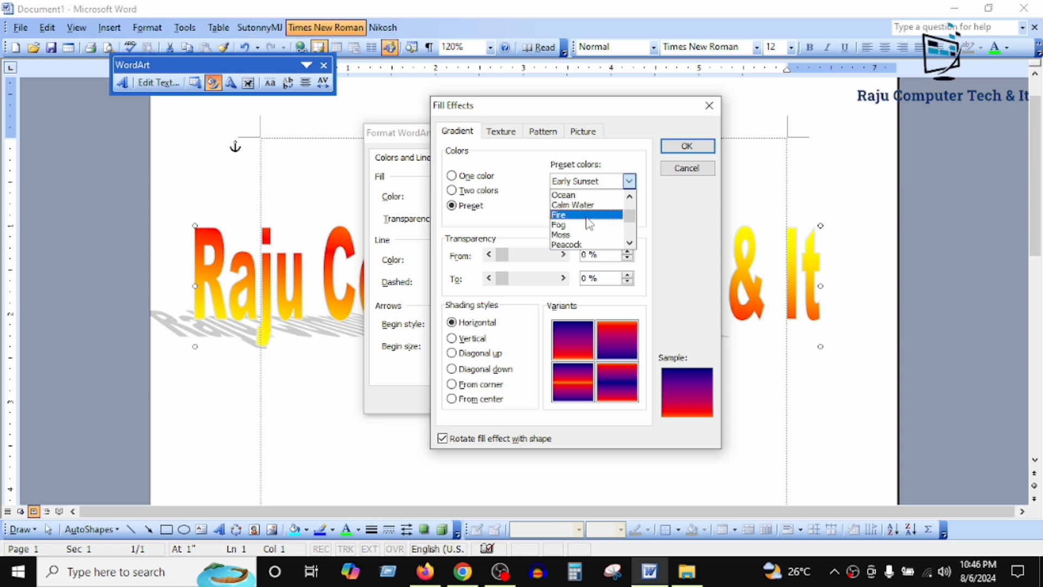
{"action": "left_click", "coordinate": [589, 222]}
{"action": "left_click", "coordinate": [628, 181]}
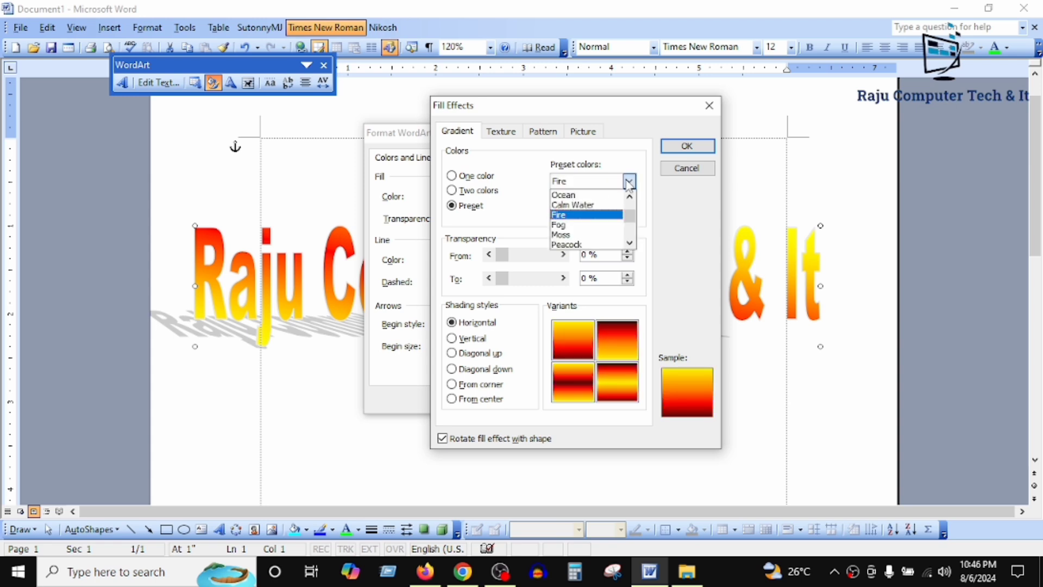
{"action": "scroll", "coordinate": [564, 234], "scroll_direction": "down", "scroll_amount": 2}
{"action": "left_click", "coordinate": [570, 224]}
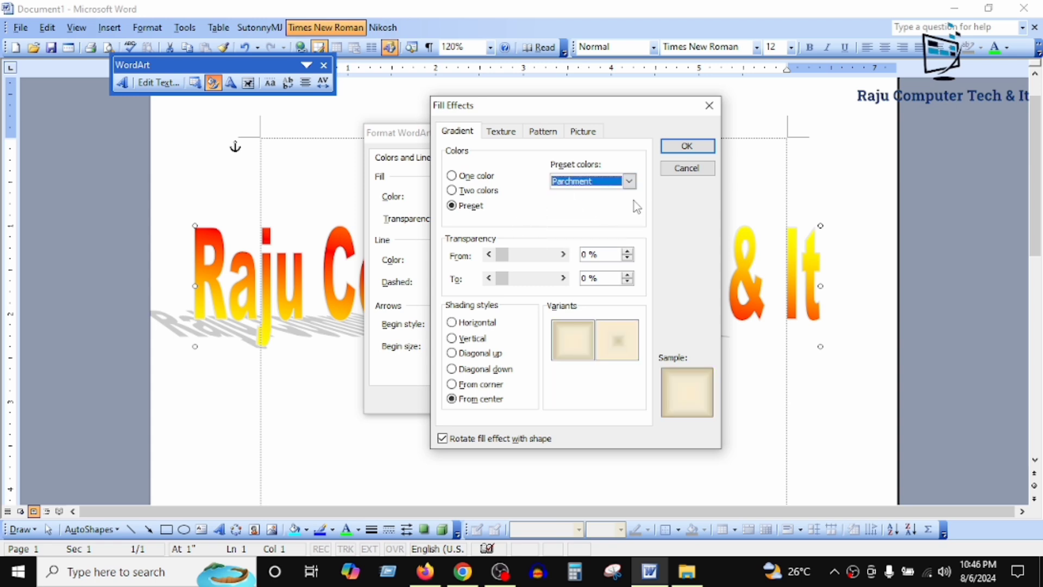
Apply the Gold II preset gradient to the WordArt with diagonal down shading and the variant with a dark band through the middle
{"action": "left_click", "coordinate": [628, 181]}
{"action": "scroll", "coordinate": [580, 232], "scroll_direction": "down", "scroll_amount": 2}
{"action": "scroll", "coordinate": [580, 232], "scroll_direction": "down", "scroll_amount": 1}
{"action": "left_click", "coordinate": [579, 232]}
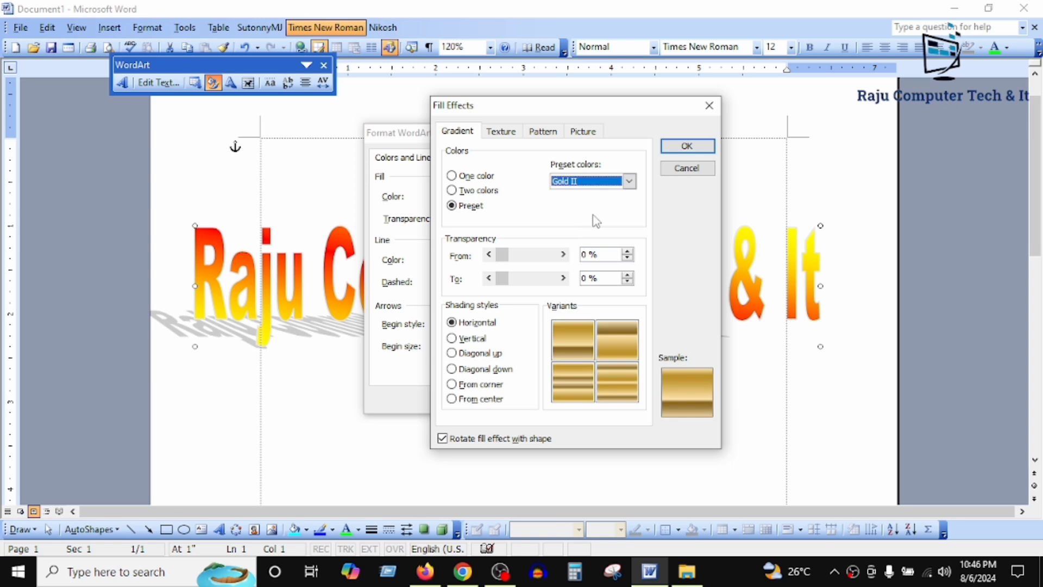
{"action": "left_click", "coordinate": [512, 372]}
{"action": "left_click", "coordinate": [578, 384]}
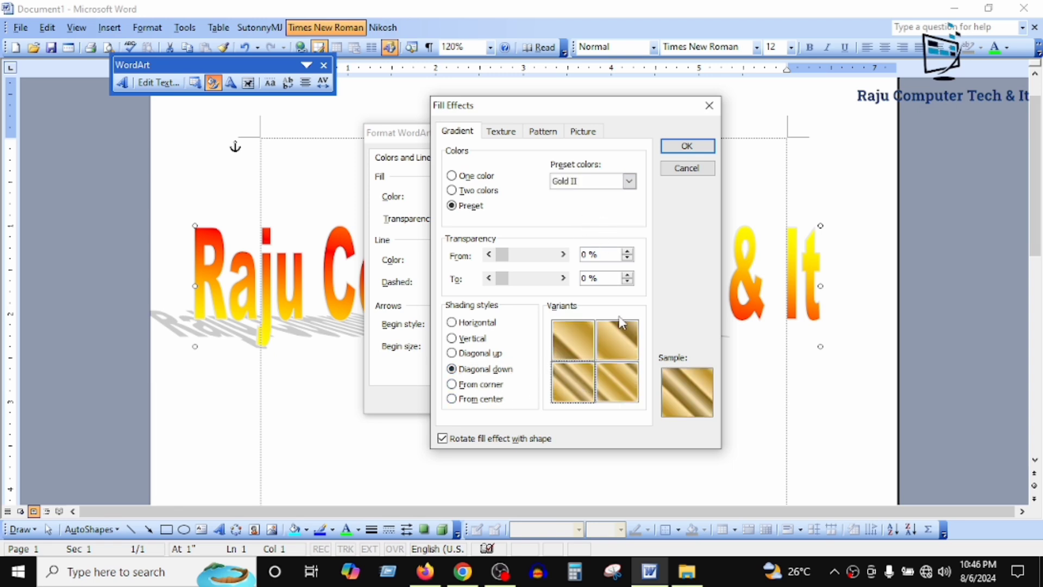
{"action": "left_click", "coordinate": [687, 146]}
{"action": "left_click", "coordinate": [584, 399]}
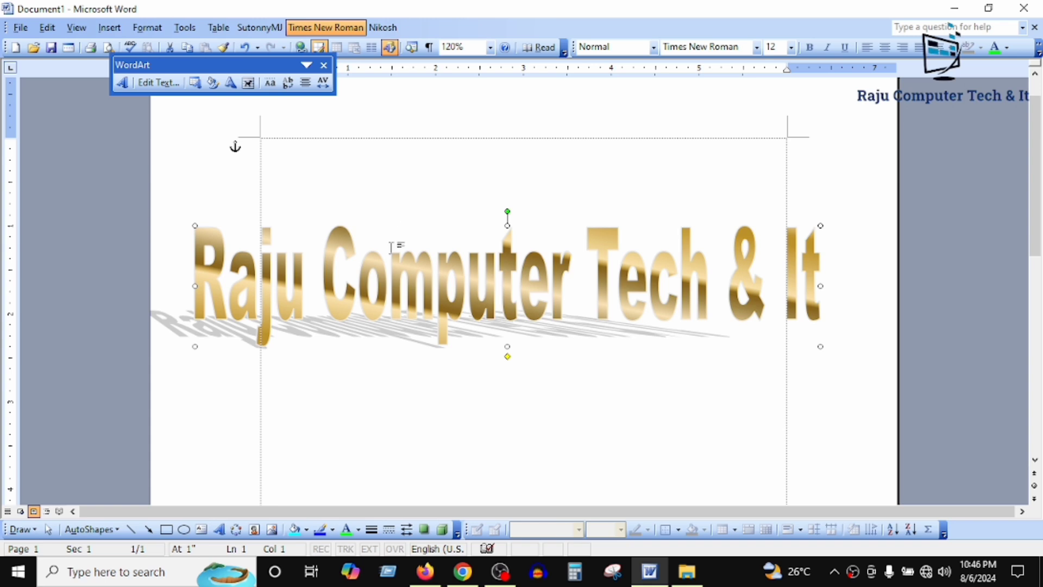
Compare the Sand and Woven mat textures for the WordArt fill and apply Sand
{"action": "left_click", "coordinate": [214, 83]}
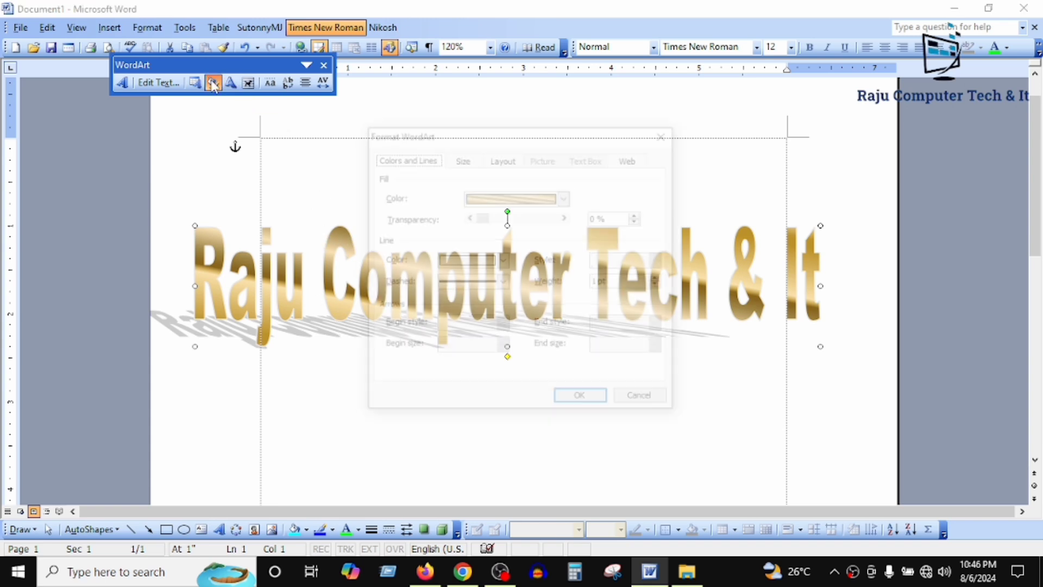
{"action": "left_click", "coordinate": [565, 198]}
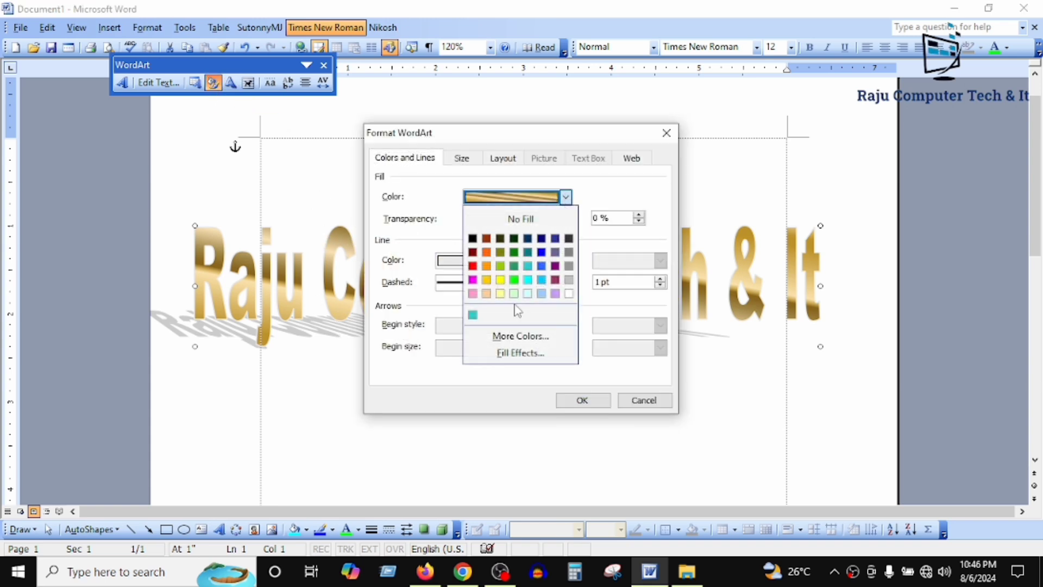
{"action": "left_click", "coordinate": [512, 351]}
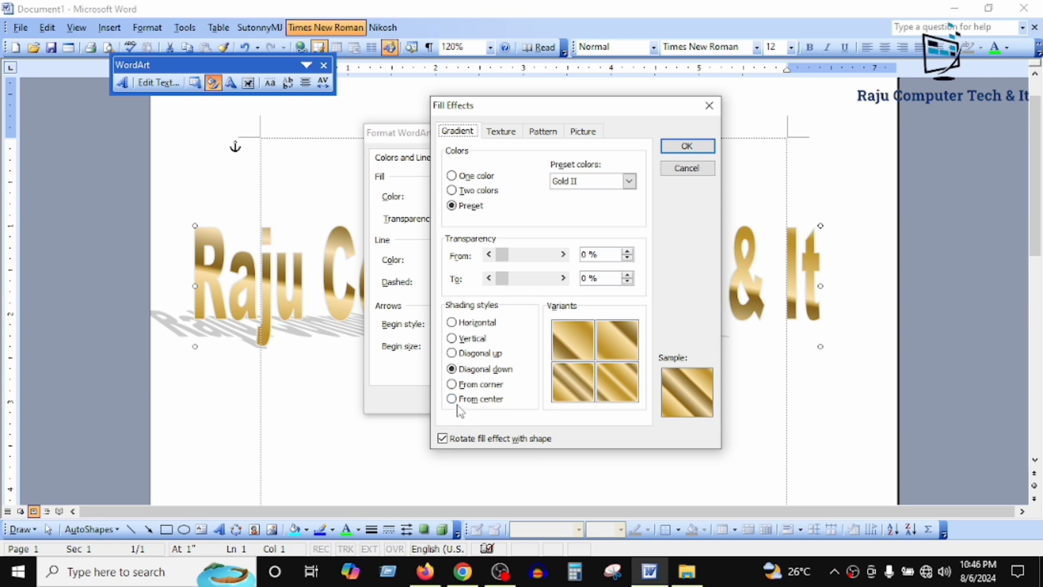
{"action": "left_click", "coordinate": [501, 132]}
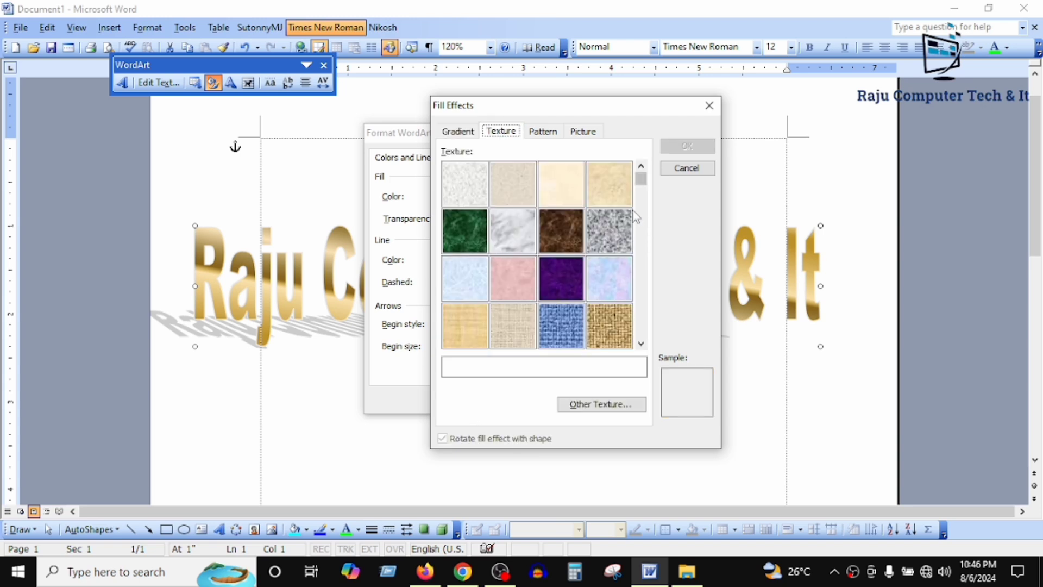
{"action": "left_click", "coordinate": [643, 344]}
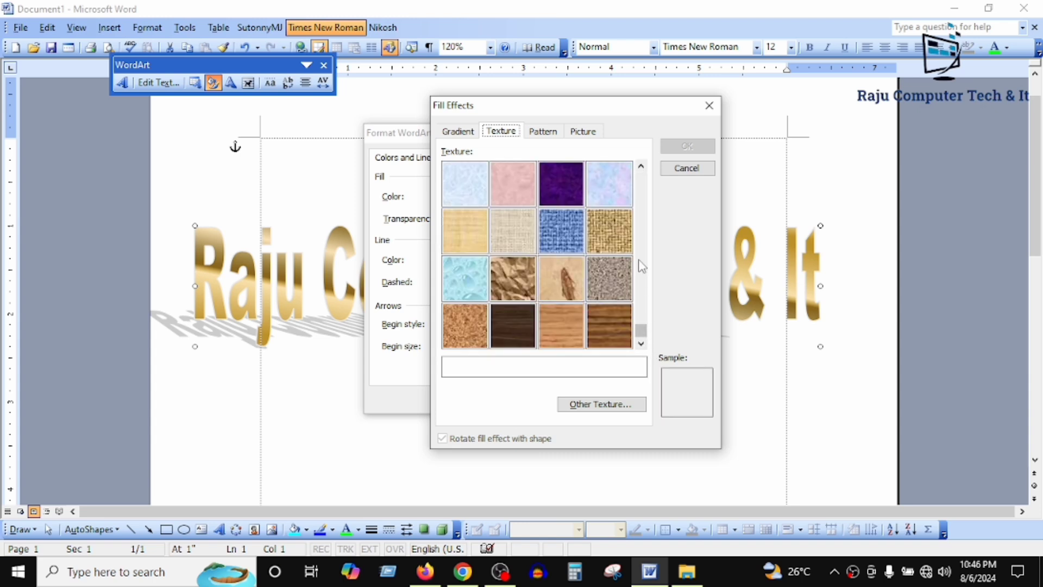
{"action": "left_click", "coordinate": [610, 278]}
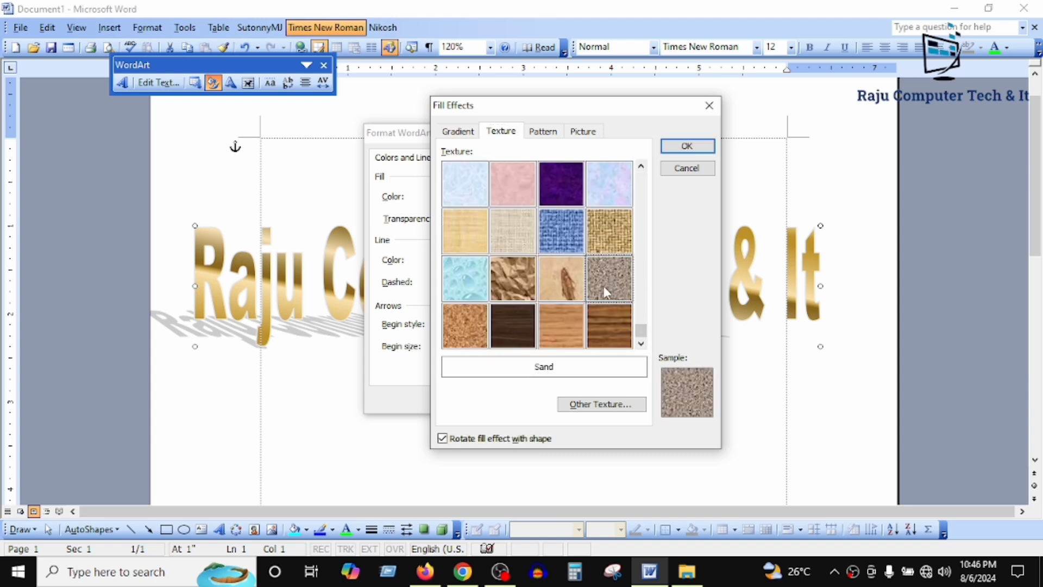
{"action": "left_click", "coordinate": [601, 230]}
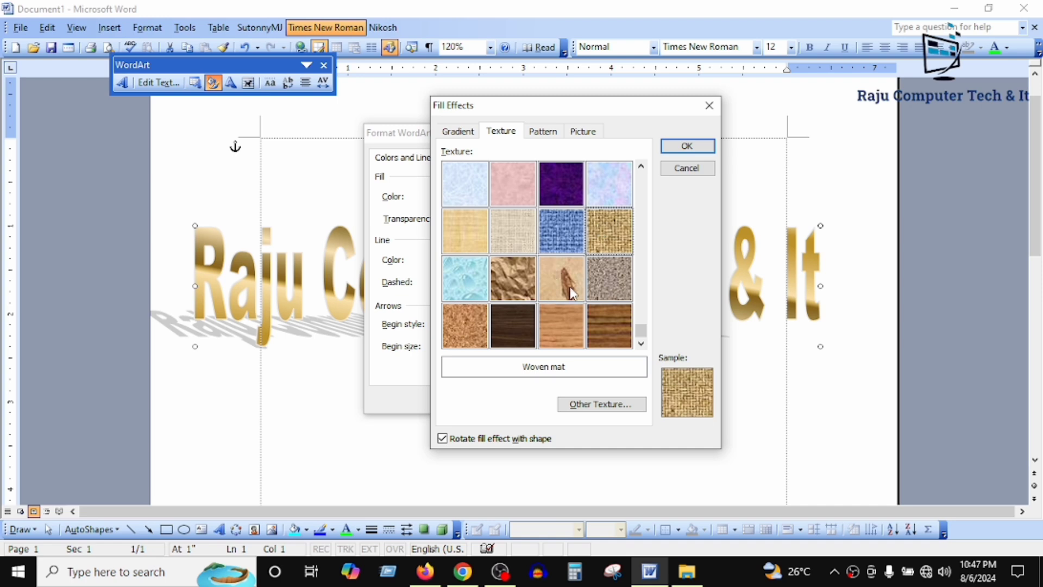
{"action": "left_click", "coordinate": [610, 288]}
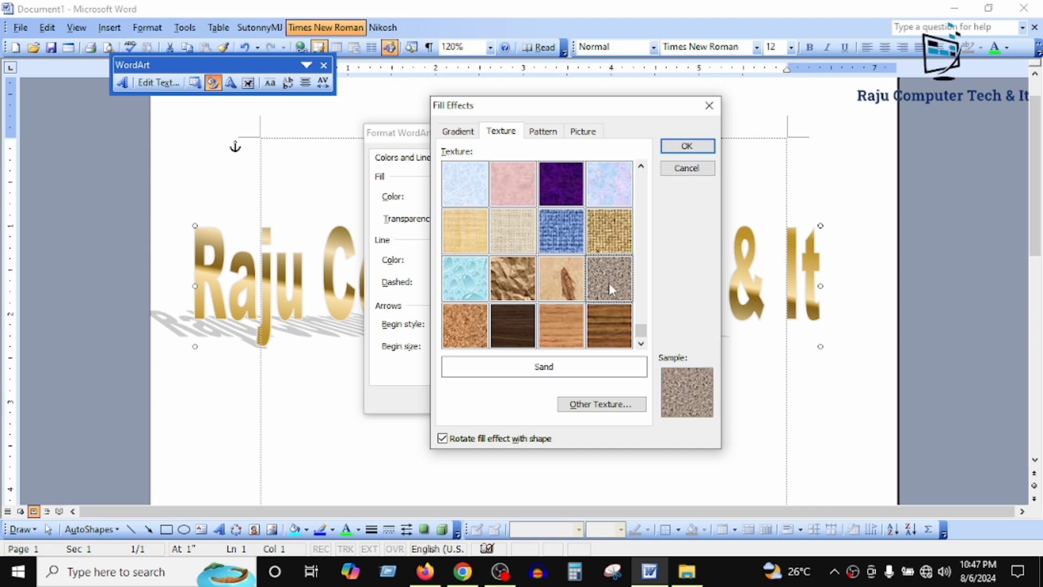
{"action": "left_click", "coordinate": [687, 147]}
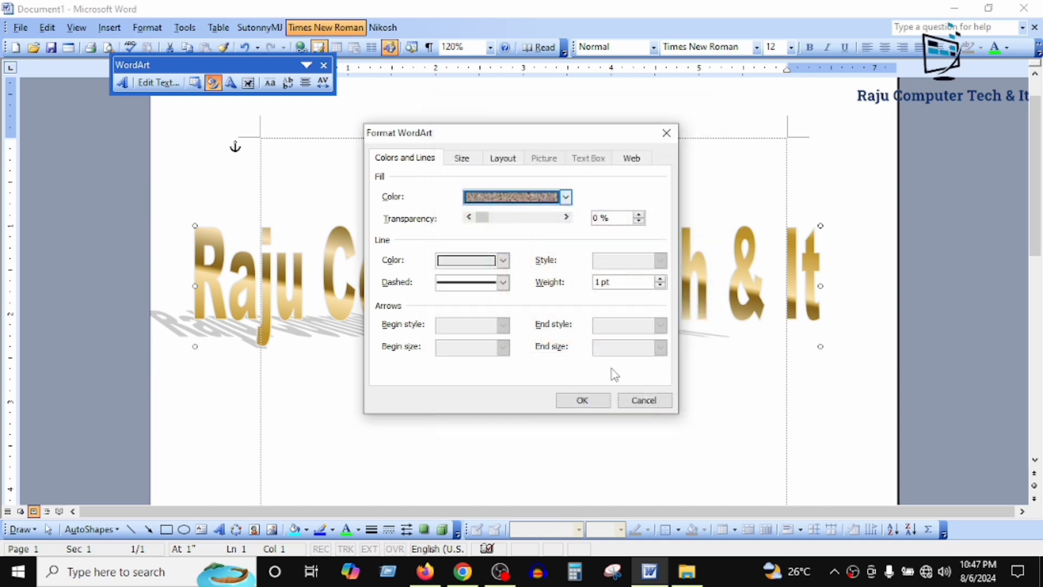
{"action": "left_click", "coordinate": [581, 399]}
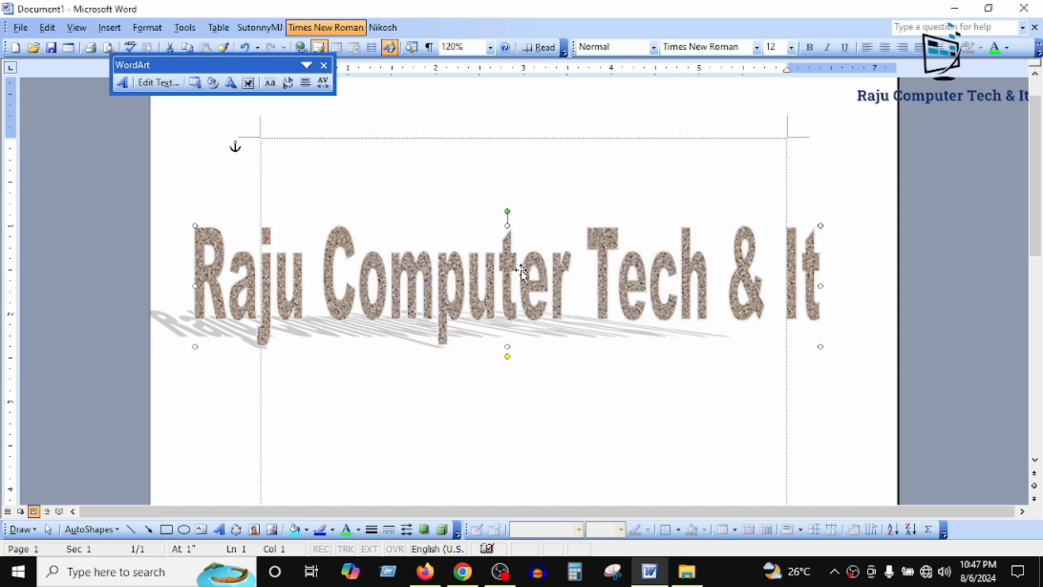
Set up a pattern fill for the WordArt with a red background and a blue foreground
{"action": "left_click", "coordinate": [213, 82]}
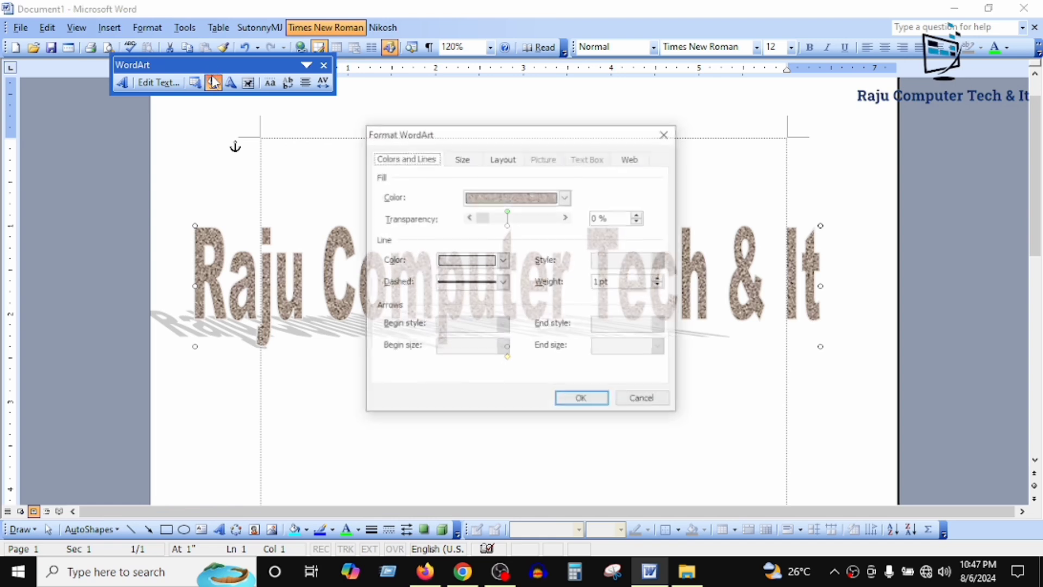
{"action": "left_click", "coordinate": [560, 200]}
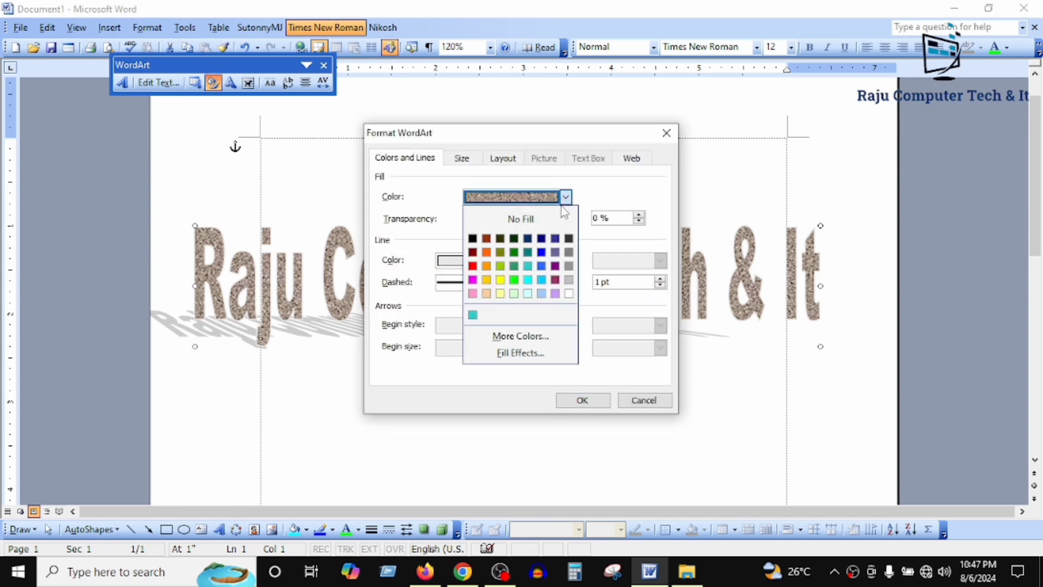
{"action": "left_click", "coordinate": [501, 353]}
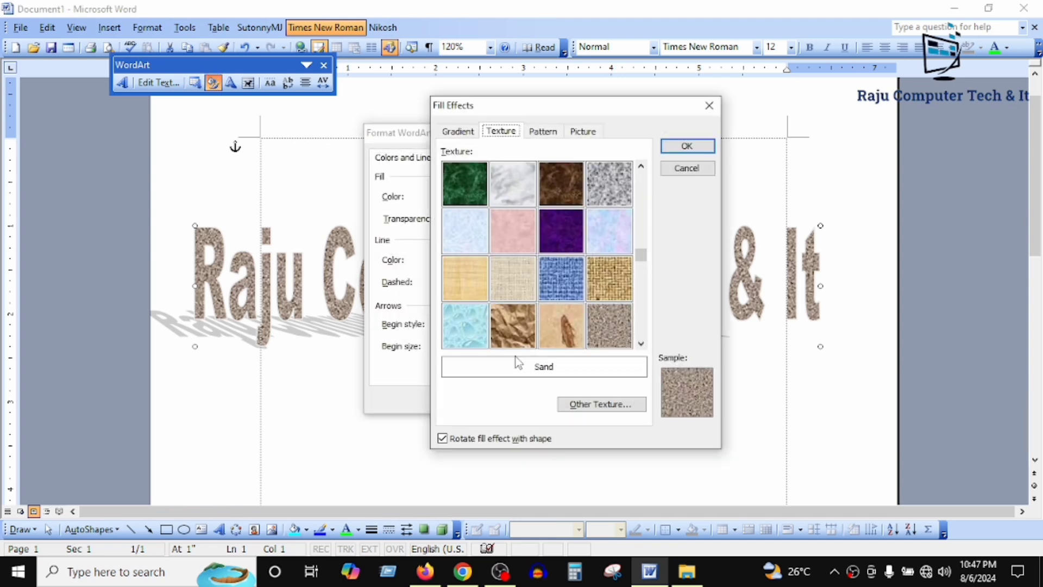
{"action": "left_click", "coordinate": [544, 132]}
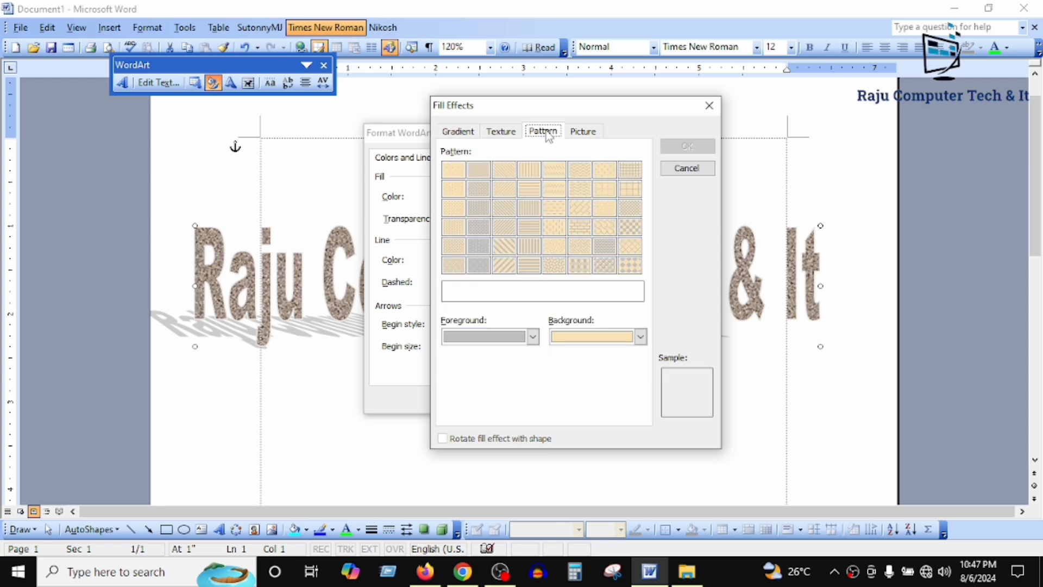
{"action": "left_click", "coordinate": [640, 337]}
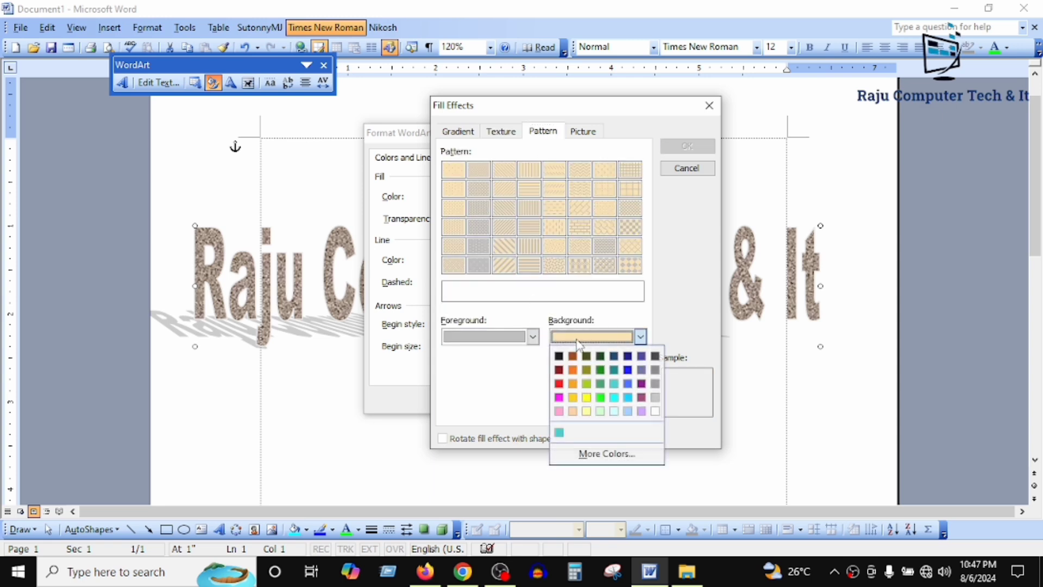
{"action": "left_click", "coordinate": [561, 386]}
{"action": "left_click", "coordinate": [533, 336]}
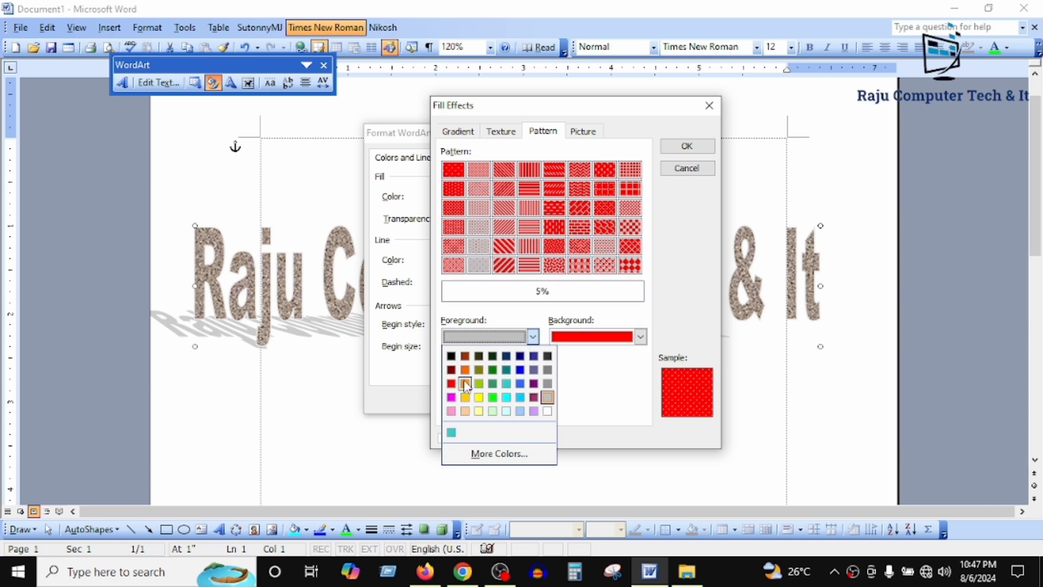
{"action": "left_click", "coordinate": [520, 370]}
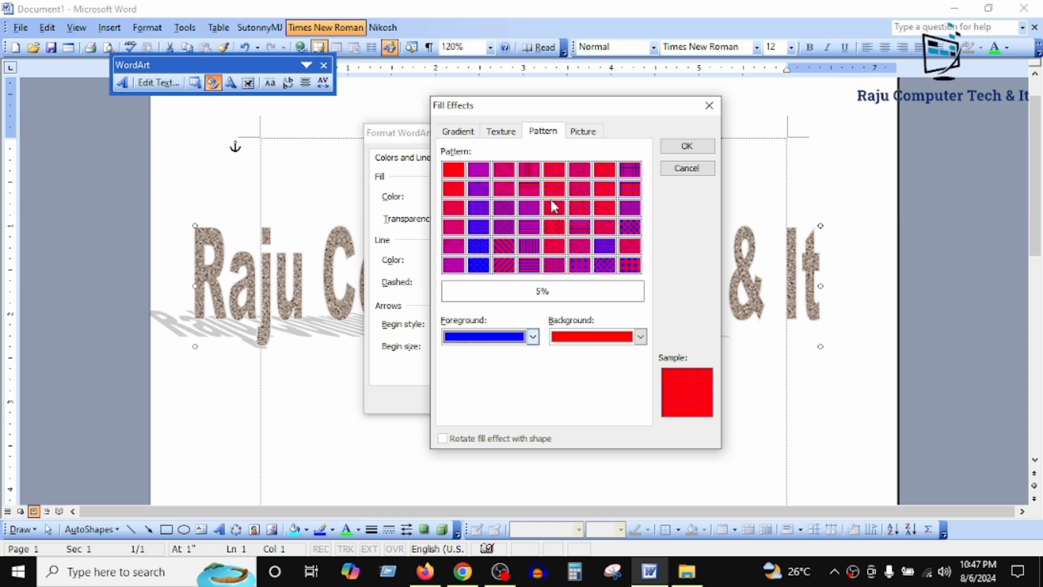
Set the pattern's background to white and apply the Outlined diamond pattern to the WordArt
{"action": "left_click", "coordinate": [614, 338]}
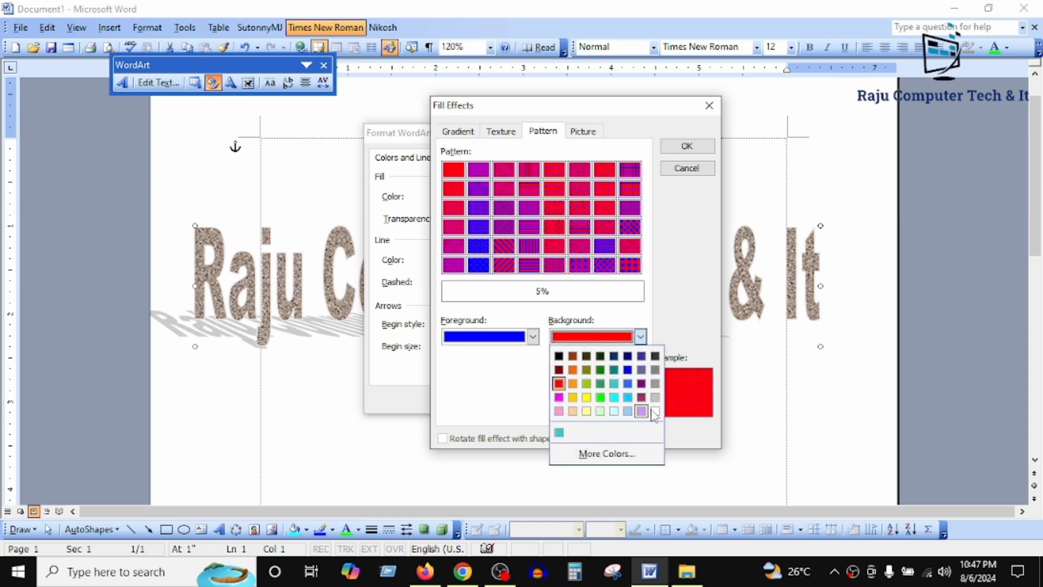
{"action": "left_click", "coordinate": [655, 411]}
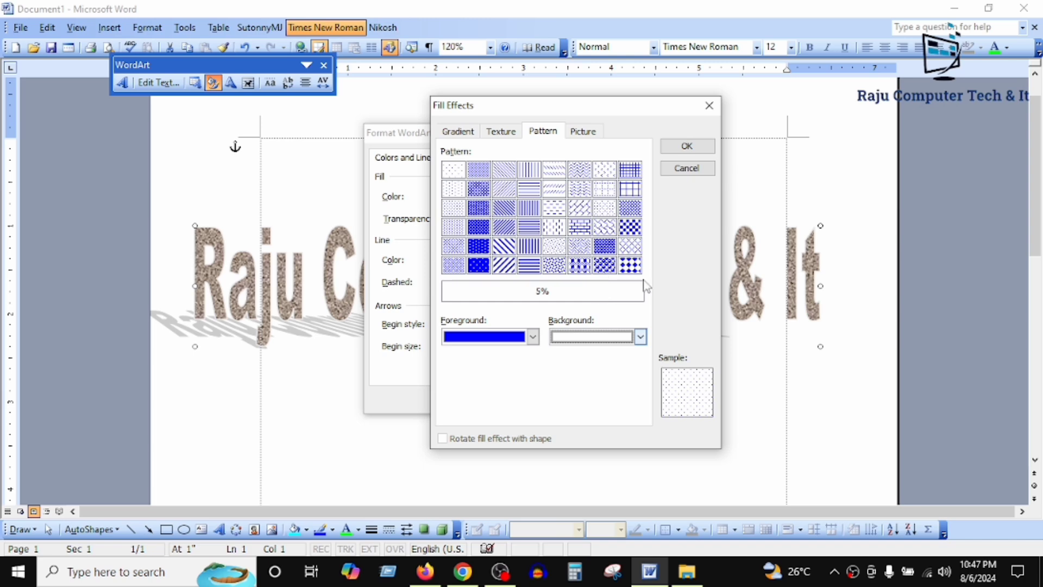
{"action": "left_click", "coordinate": [632, 247]}
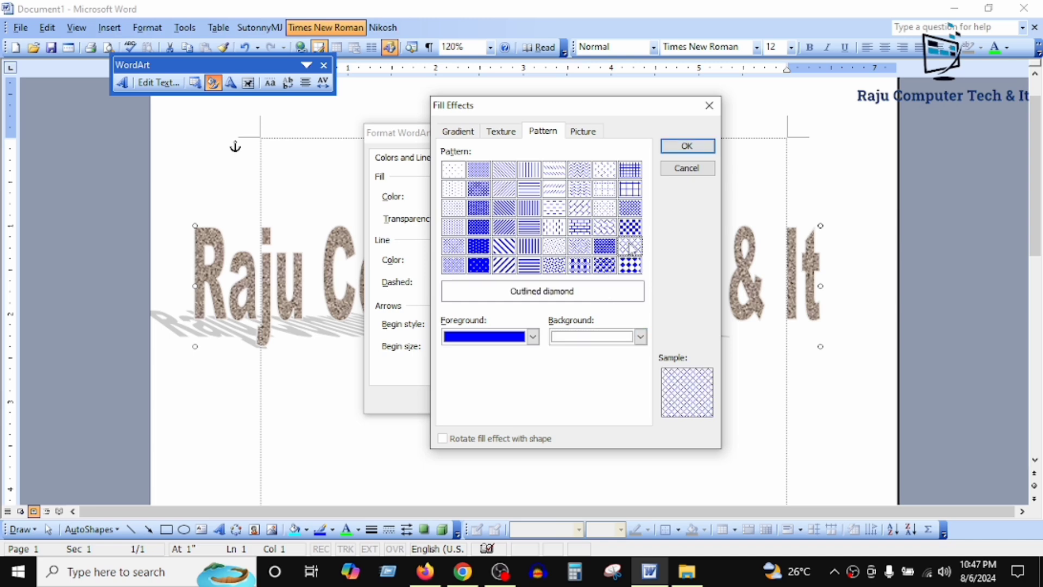
{"action": "left_click", "coordinate": [687, 146]}
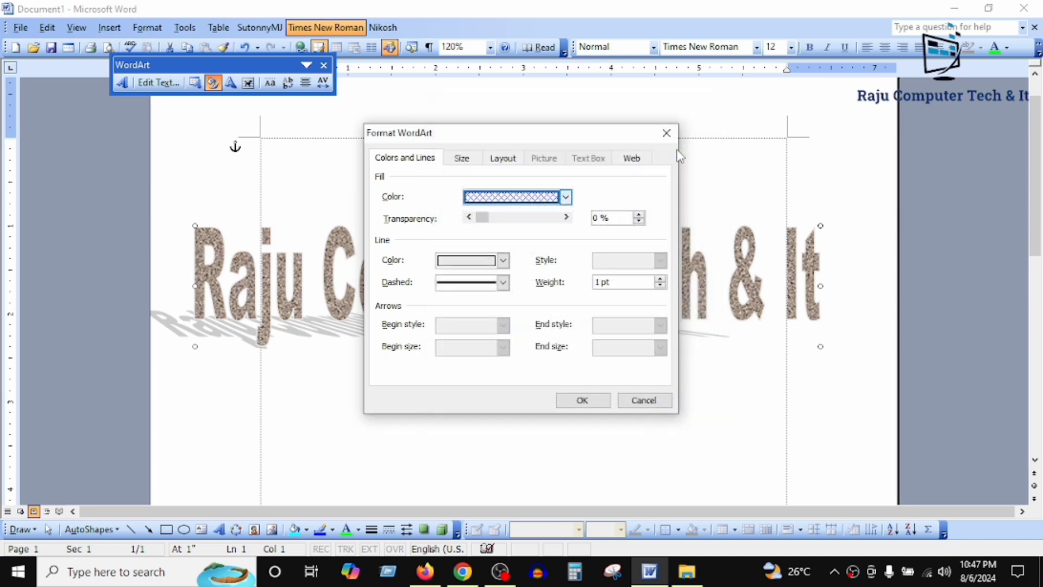
{"action": "left_click", "coordinate": [581, 400]}
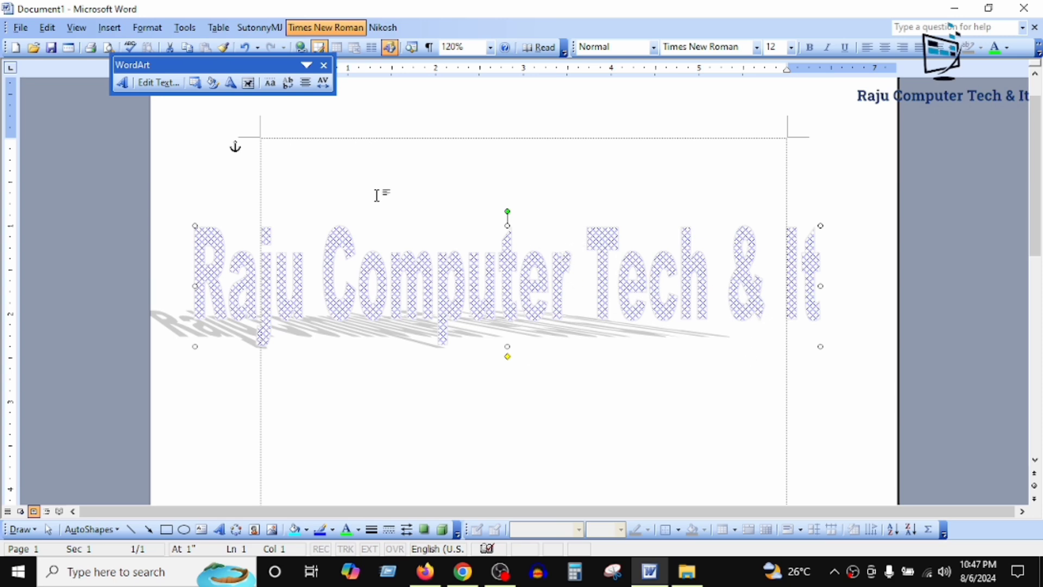
Open the picture selection for a picture fill on the WordArt
{"action": "left_click", "coordinate": [213, 84]}
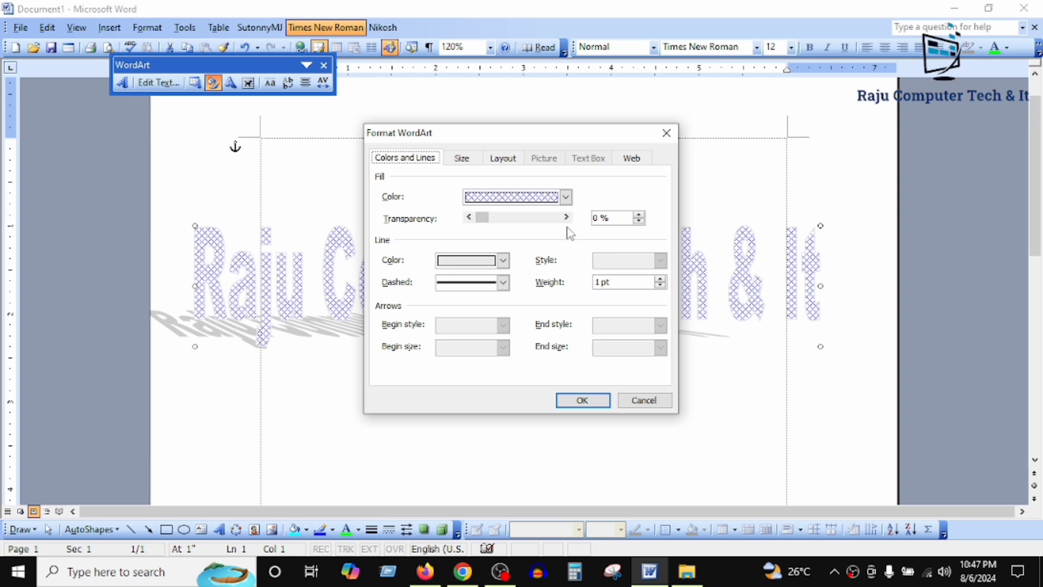
{"action": "left_click", "coordinate": [565, 198]}
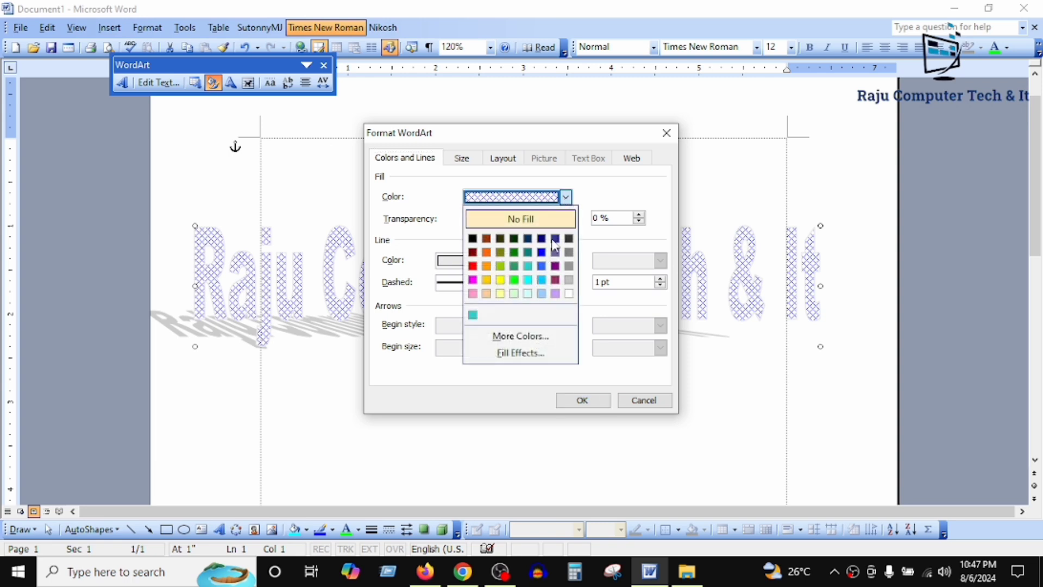
{"action": "left_click", "coordinate": [497, 353]}
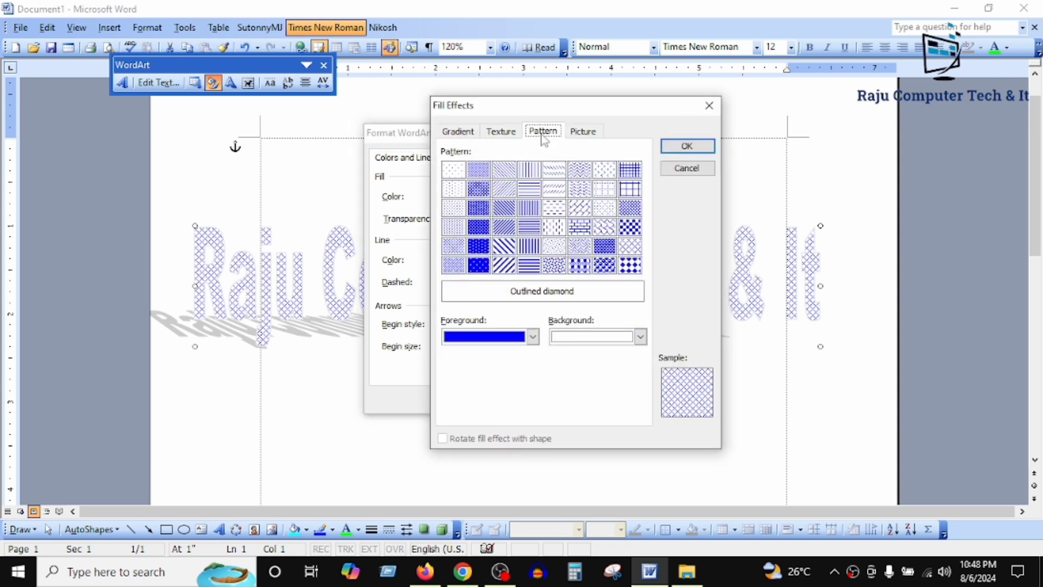
{"action": "left_click", "coordinate": [584, 132]}
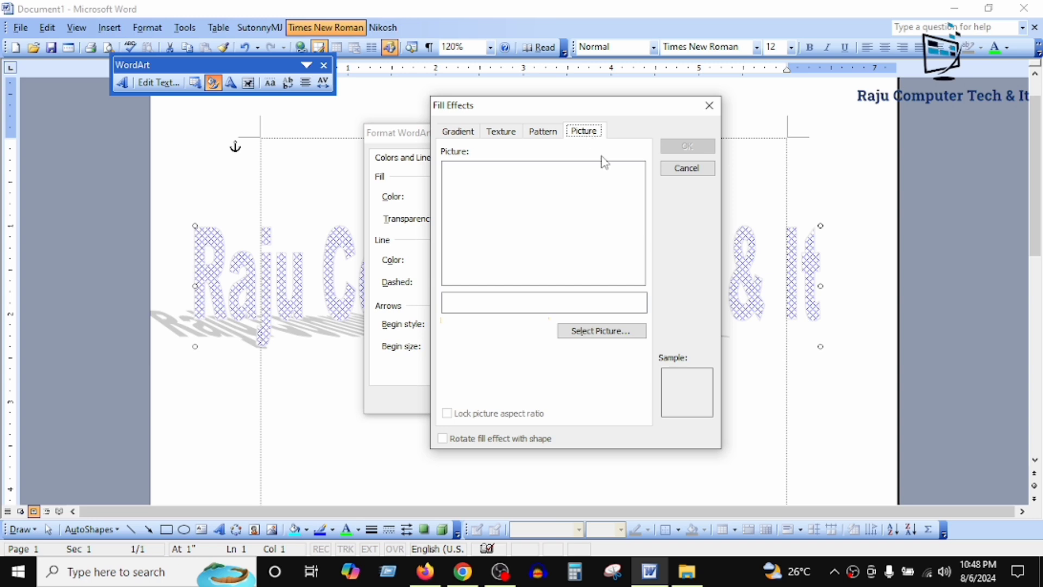
{"action": "left_click", "coordinate": [620, 340]}
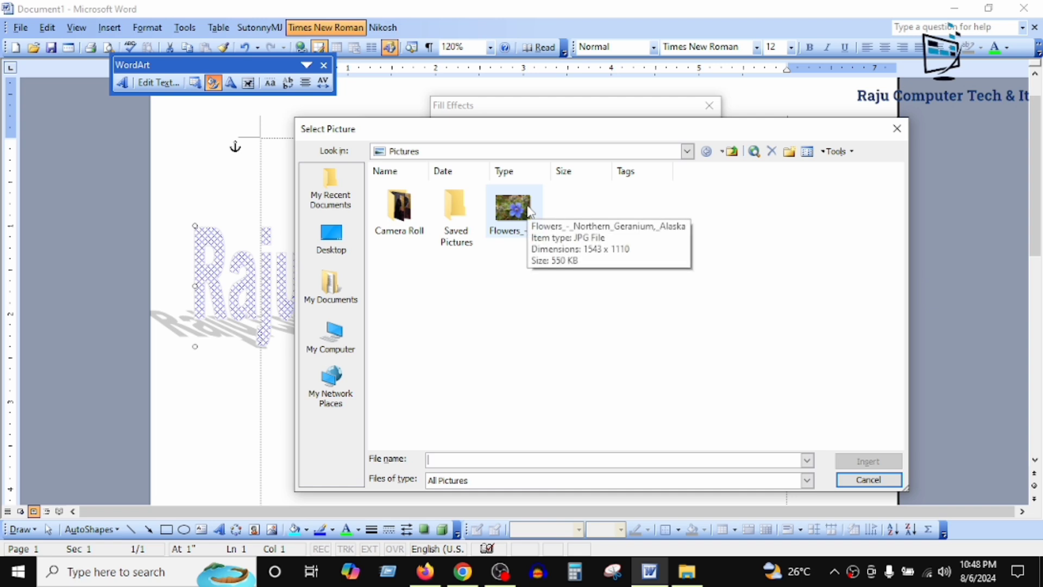
Browse to the Image folder inside the Pictures folder on drive D
{"action": "left_click", "coordinate": [334, 341]}
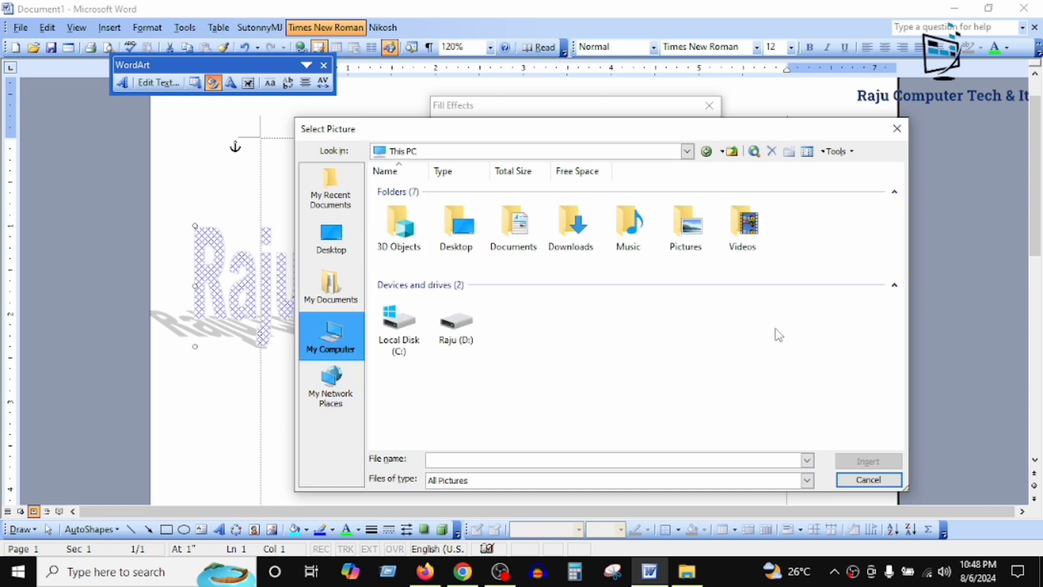
{"action": "double_click", "coordinate": [686, 227]}
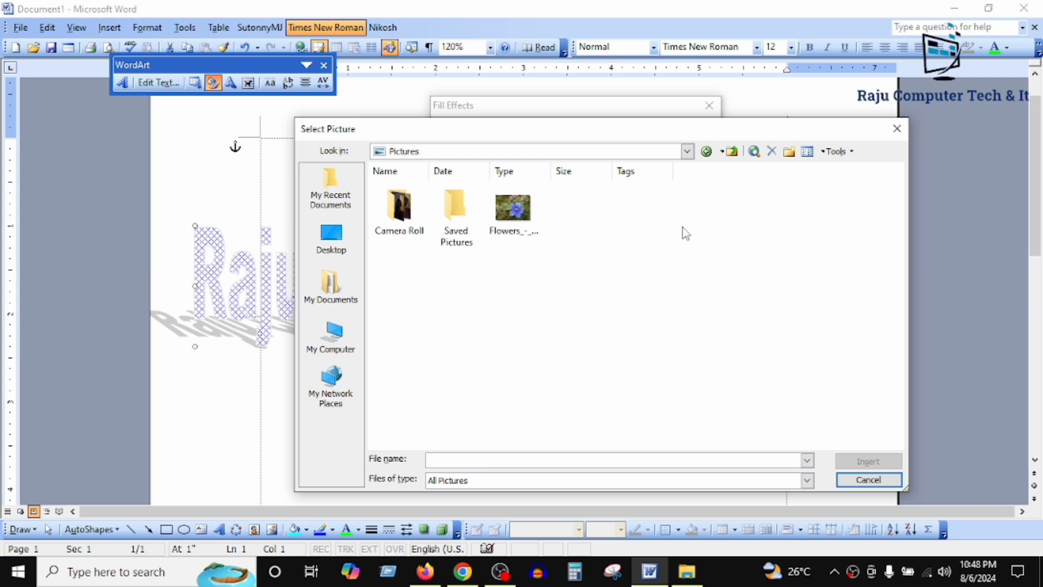
{"action": "left_click", "coordinate": [706, 151]}
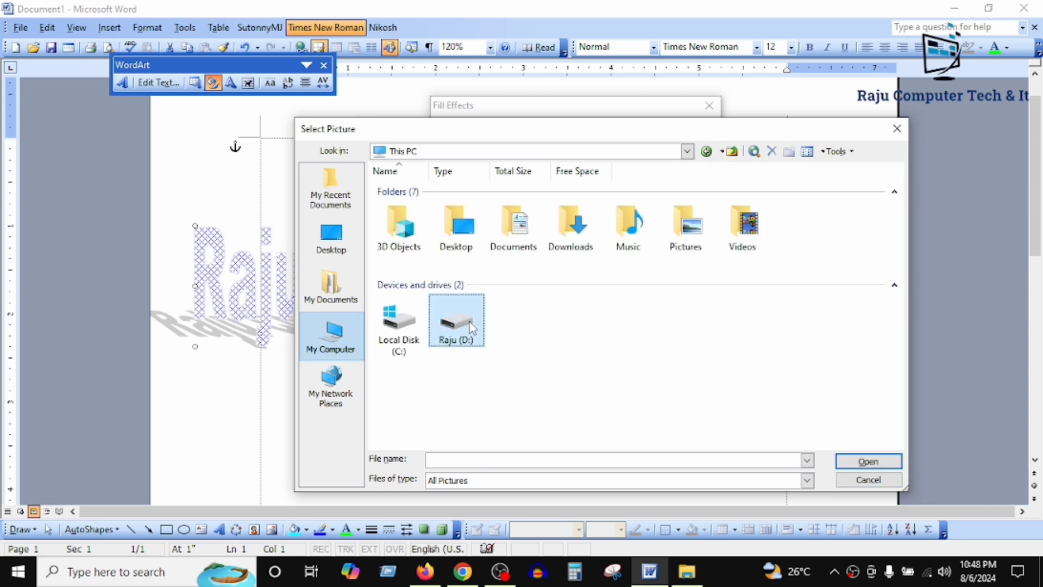
{"action": "double_click", "coordinate": [469, 322]}
{"action": "double_click", "coordinate": [531, 235]}
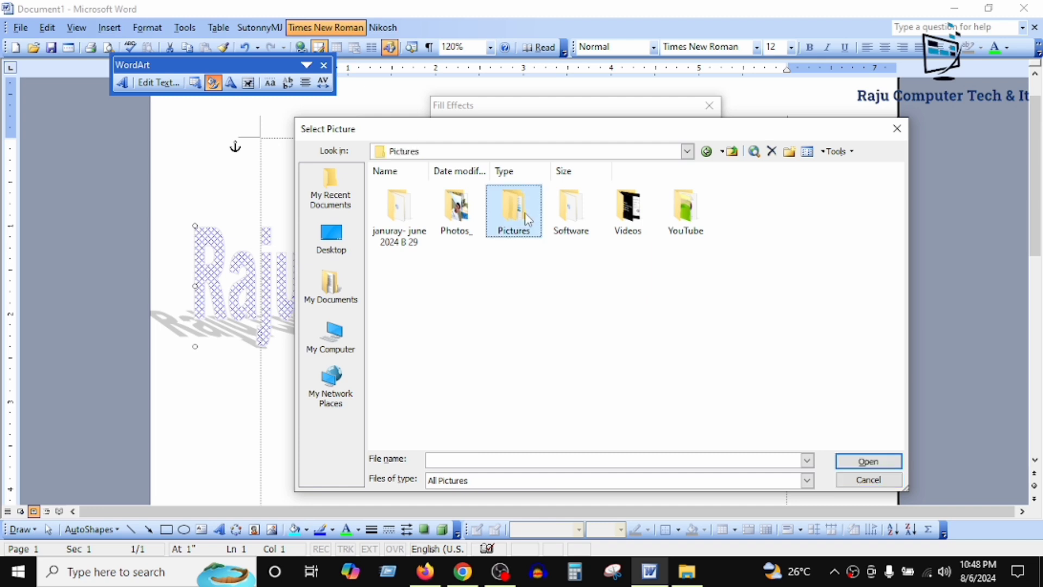
{"action": "double_click", "coordinate": [459, 226]}
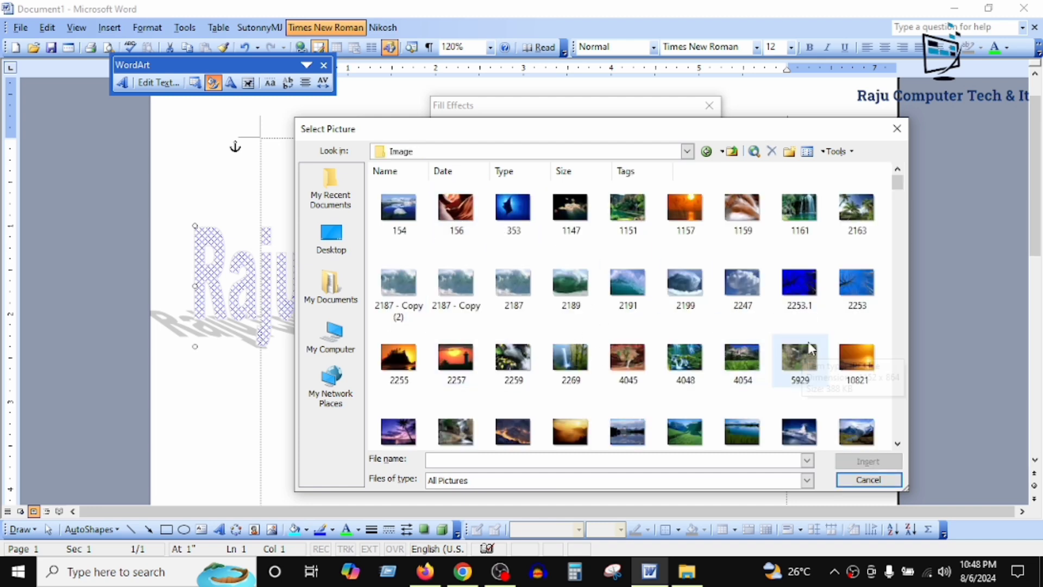
Fill the WordArt with the green mountain valley picture 11309
{"action": "left_click", "coordinate": [685, 430]}
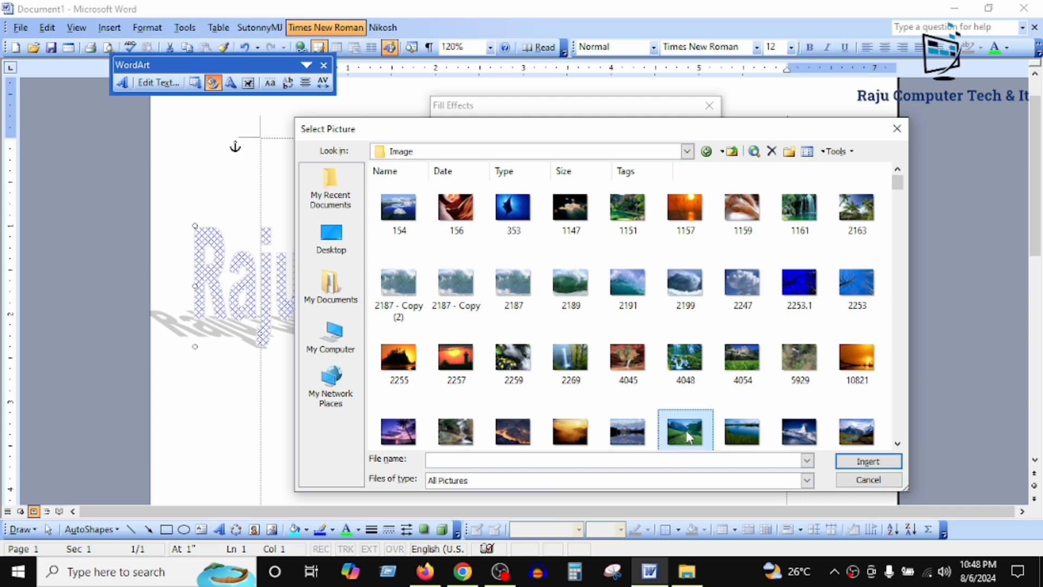
{"action": "left_click", "coordinate": [867, 462]}
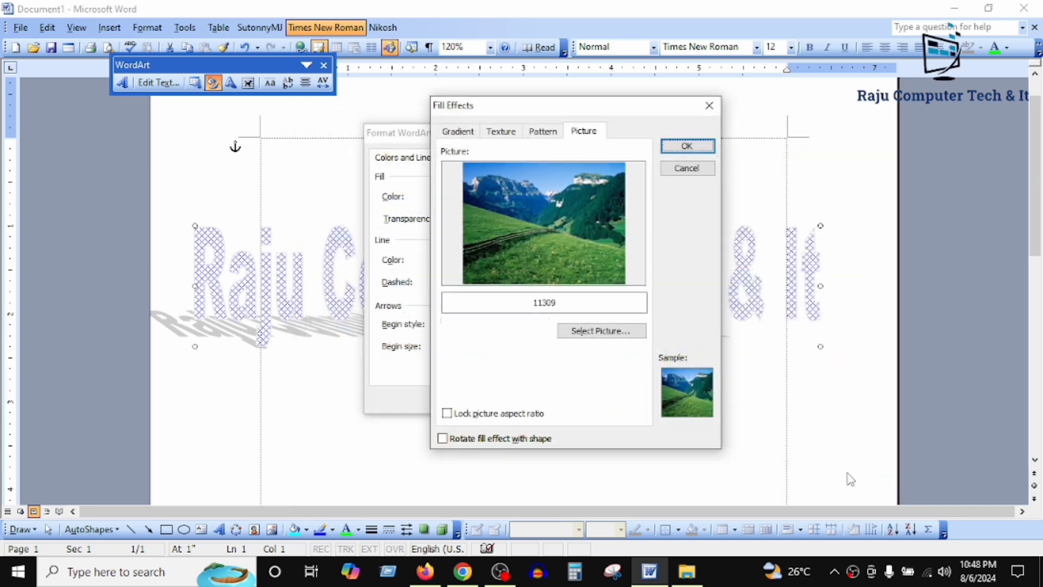
{"action": "left_click", "coordinate": [696, 150]}
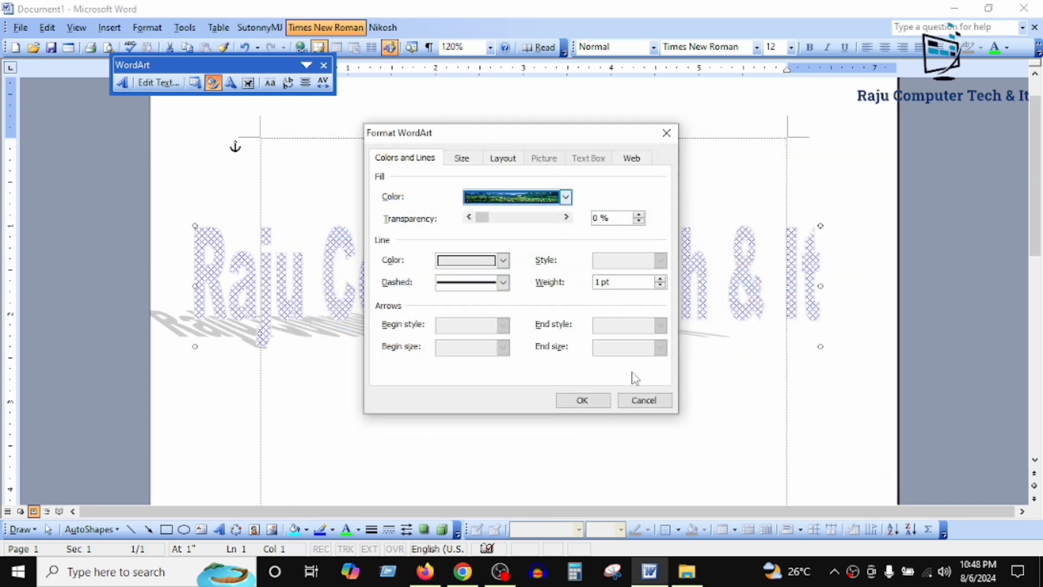
{"action": "left_click", "coordinate": [598, 400]}
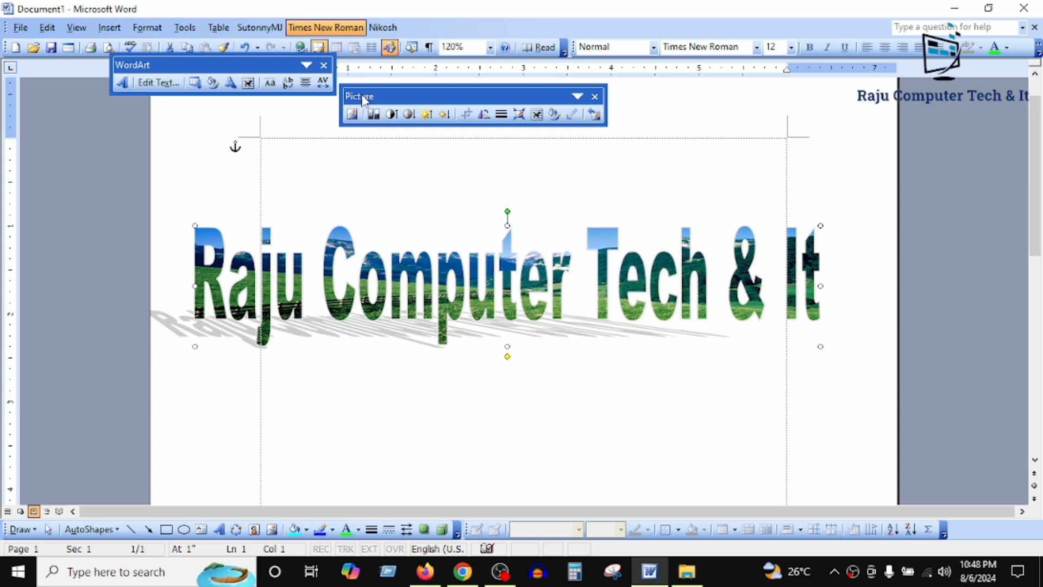
Move the Picture toolbar clear of the ruler and rotate the WordArt left by 90° four times for a full turn
{"action": "left_click_drag", "start_coordinate": [359, 100], "coordinate": [350, 141]}
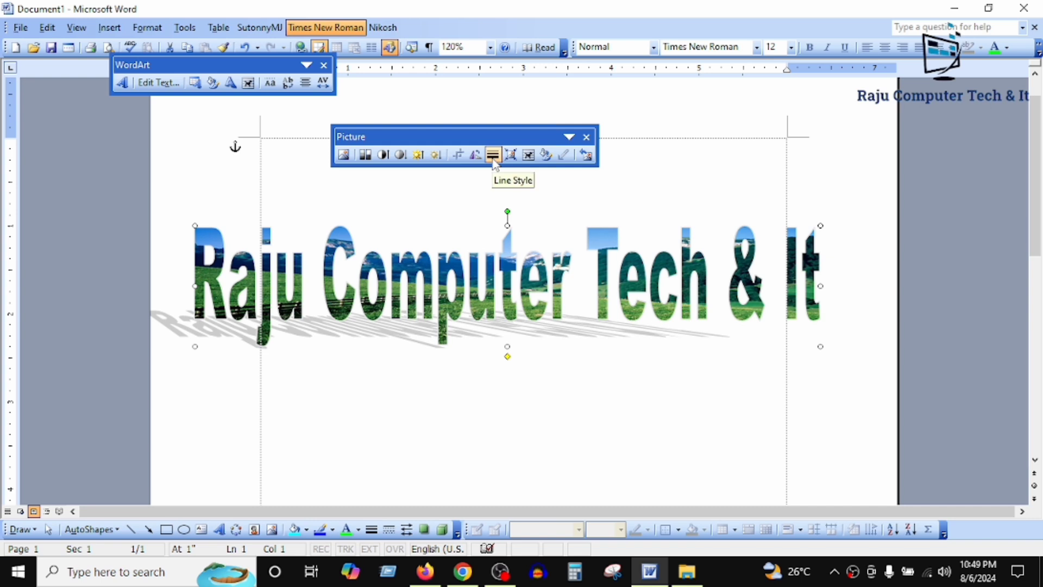
{"action": "left_click", "coordinate": [529, 156]}
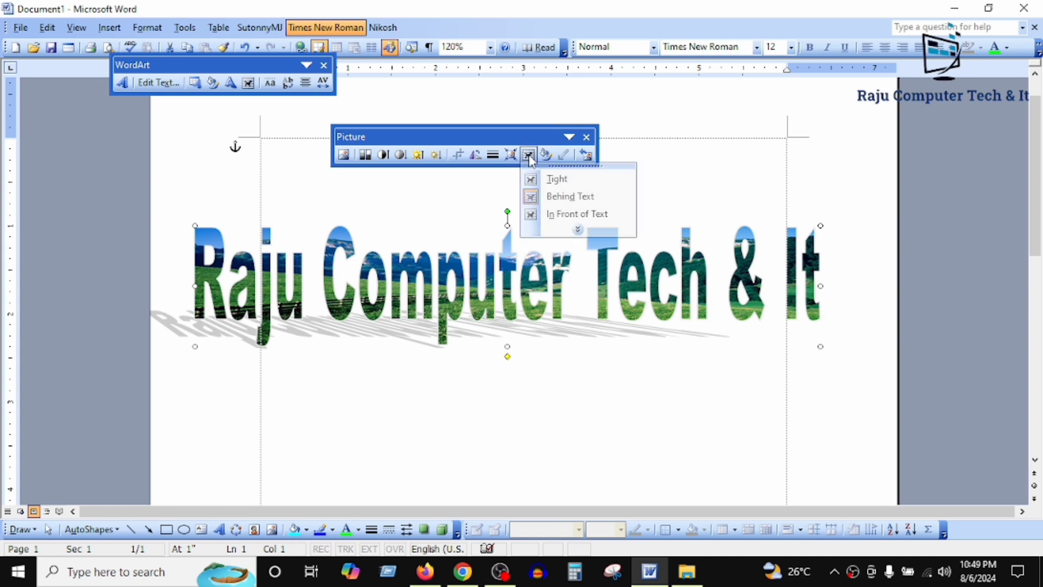
{"action": "left_click", "coordinate": [475, 156]}
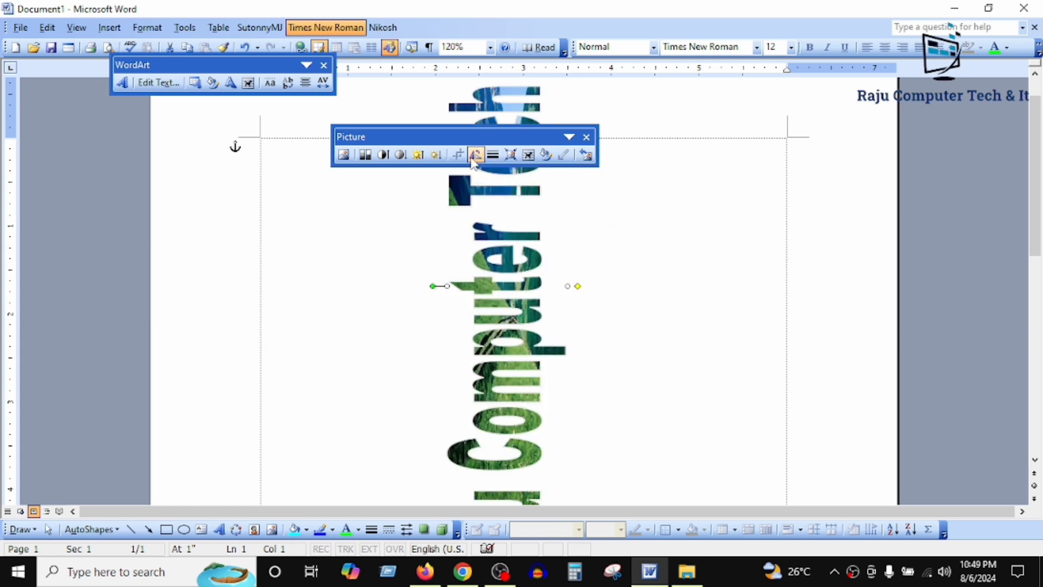
{"action": "left_click", "coordinate": [473, 162]}
{"action": "left_click", "coordinate": [473, 161]}
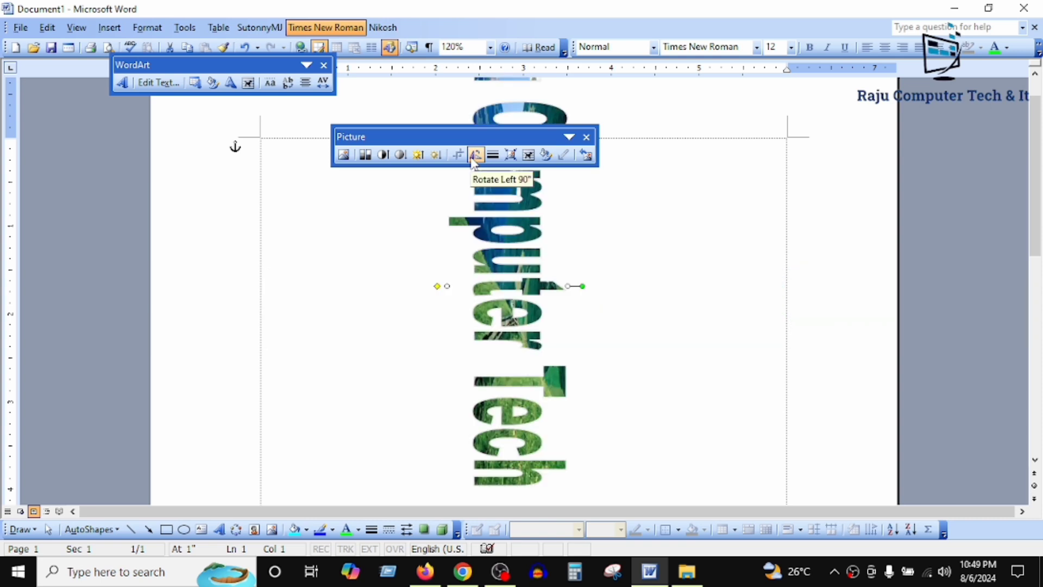
{"action": "left_click", "coordinate": [473, 161]}
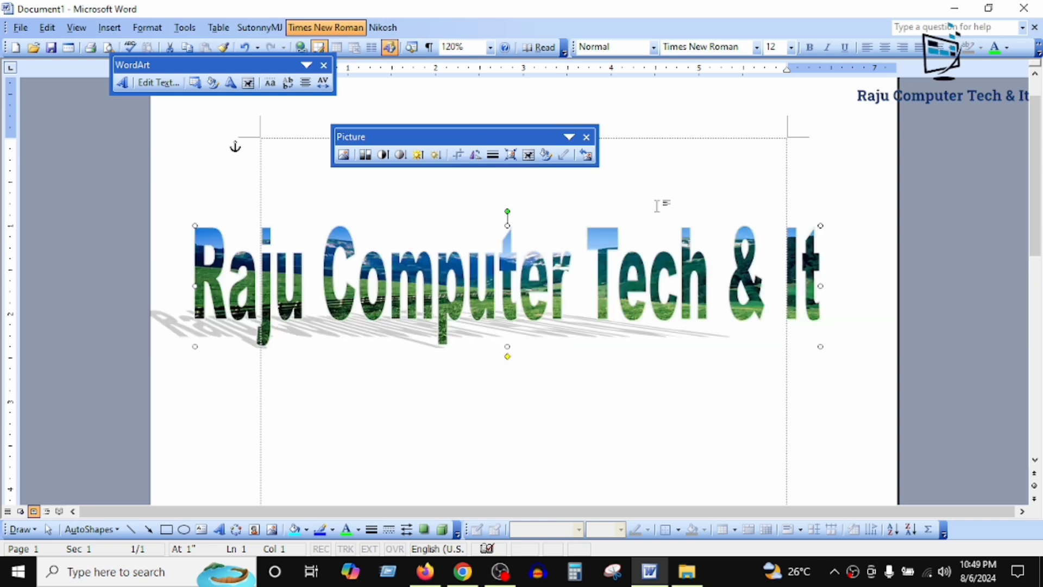
Raise the brightness of the WordArt's picture fill by four levels and lower it again by three
{"action": "left_click", "coordinate": [416, 157]}
{"action": "left_click", "coordinate": [416, 157]}
{"action": "left_click", "coordinate": [416, 157]}
{"action": "left_click", "coordinate": [417, 157]}
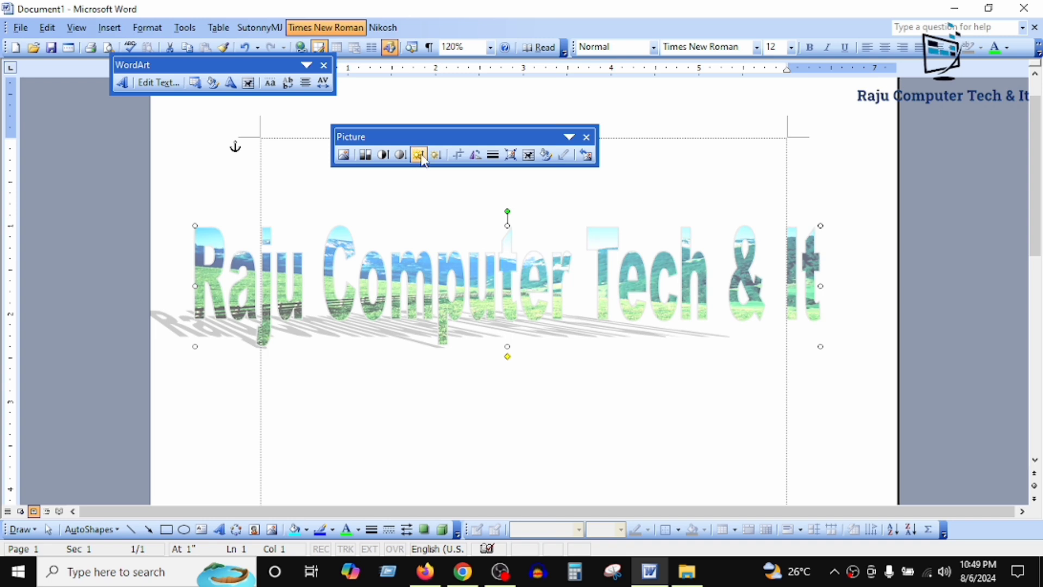
{"action": "left_click", "coordinate": [434, 157]}
{"action": "left_click", "coordinate": [434, 156]}
{"action": "left_click", "coordinate": [435, 157]}
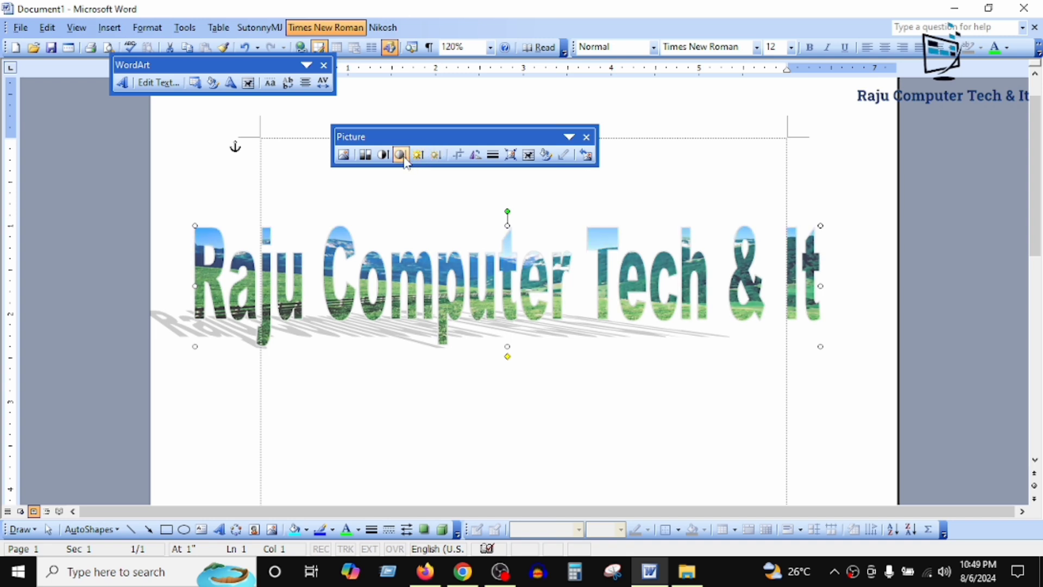
Set the picture fill's color mode to Automatic and switch it to Grayscale
{"action": "left_click", "coordinate": [374, 157]}
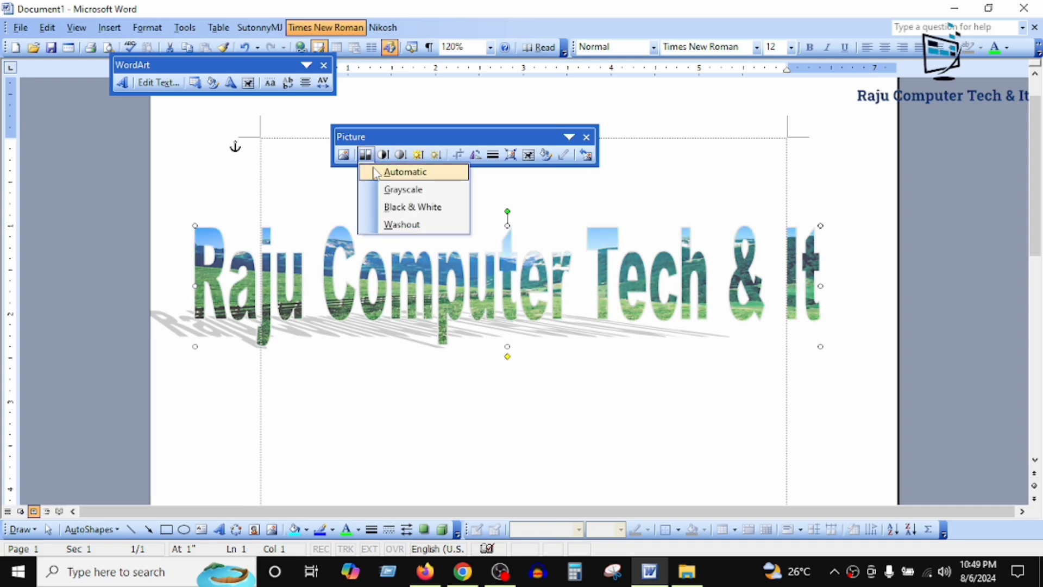
{"action": "left_click", "coordinate": [381, 172]}
{"action": "left_click", "coordinate": [367, 156]}
{"action": "left_click", "coordinate": [407, 193]}
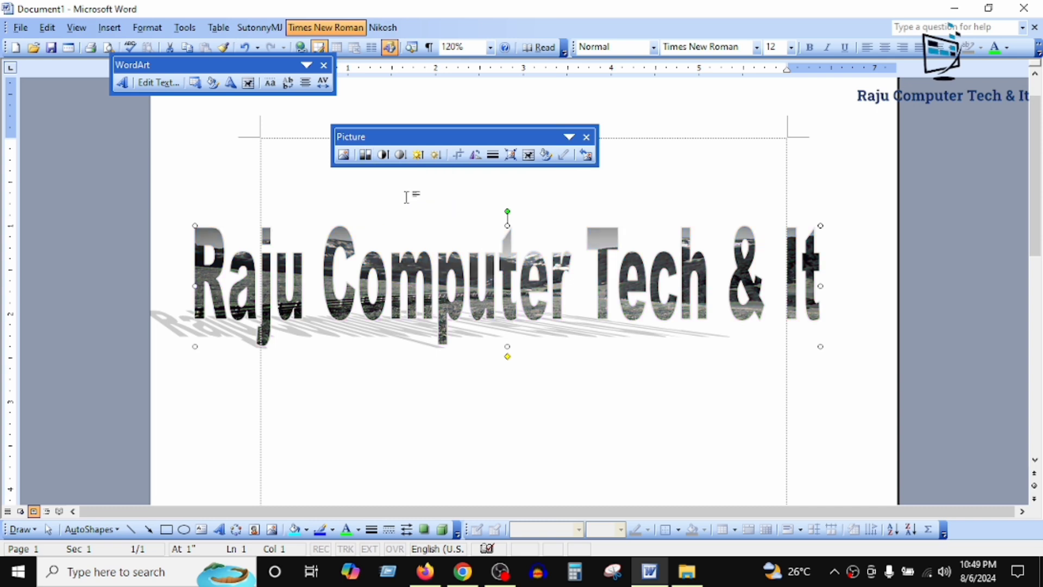
Return the WordArt's picture fill to the Automatic color mode
{"action": "left_click", "coordinate": [366, 156]}
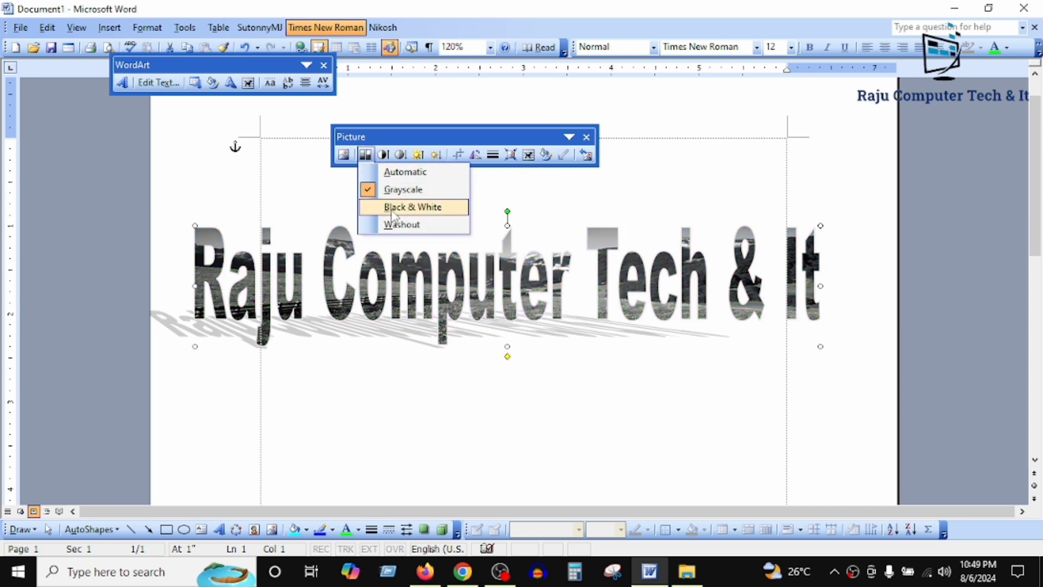
{"action": "left_click", "coordinate": [374, 158]}
{"action": "left_click", "coordinate": [374, 162]}
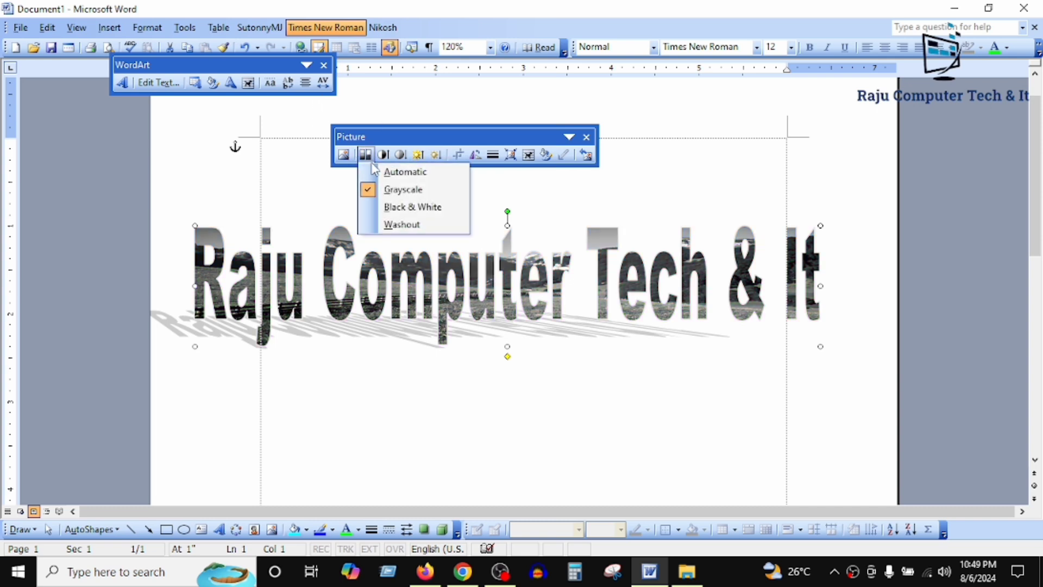
{"action": "left_click", "coordinate": [380, 171]}
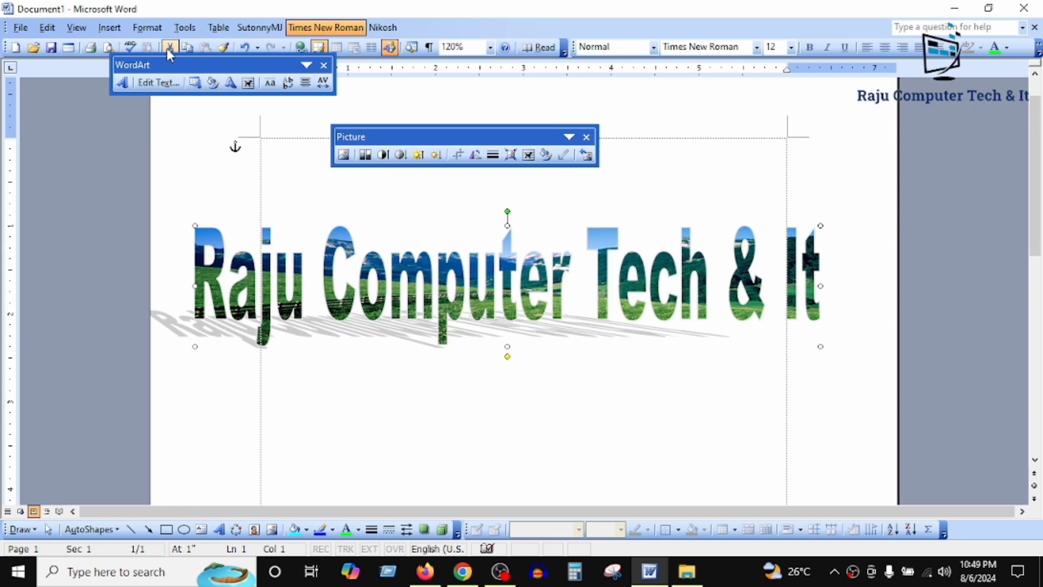
Reopen the WordArt's picture fill settings to choose a replacement picture
{"action": "left_click", "coordinate": [219, 84]}
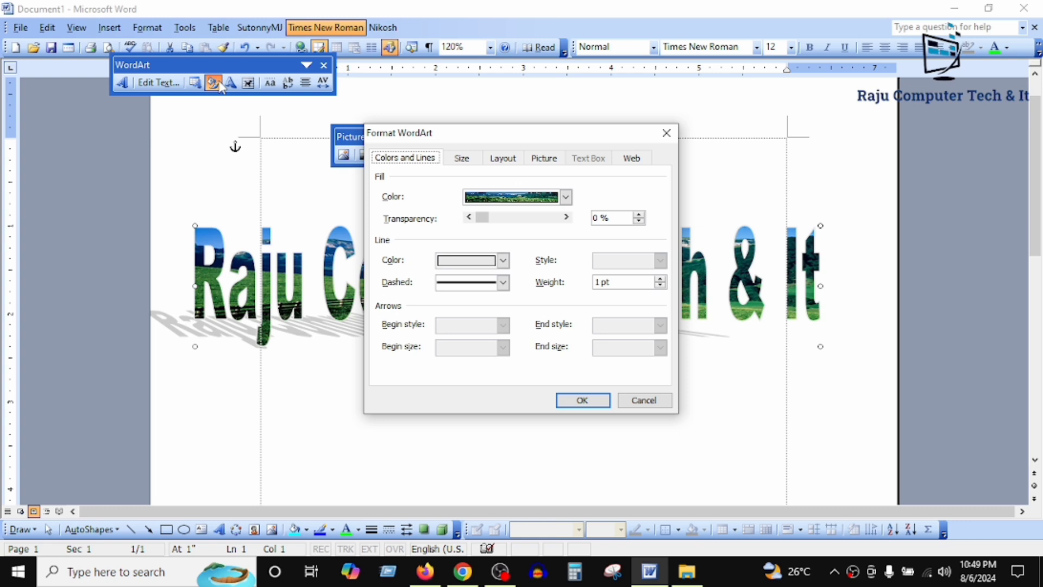
{"action": "left_click", "coordinate": [568, 197]}
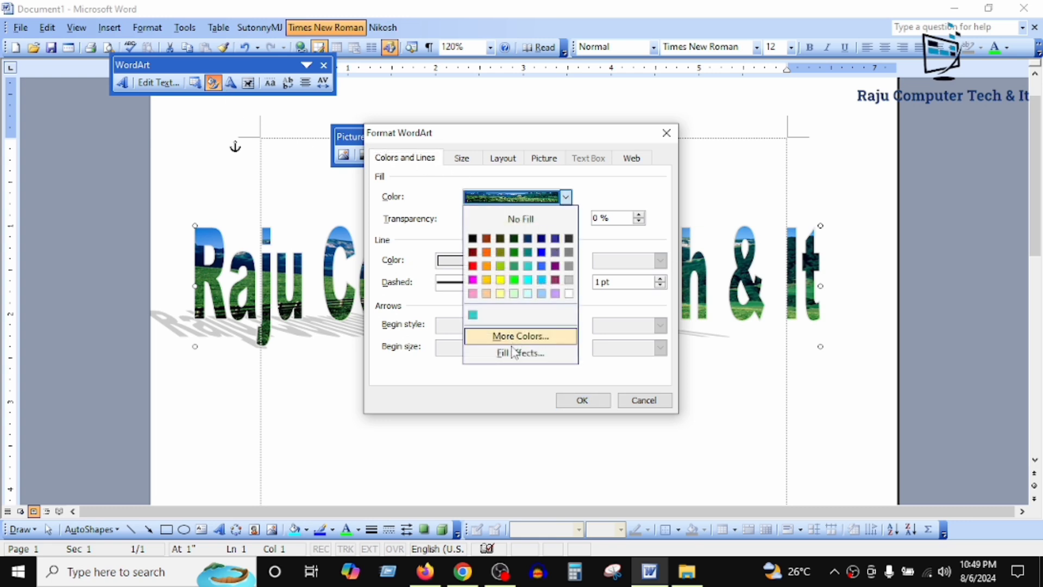
{"action": "left_click", "coordinate": [514, 353]}
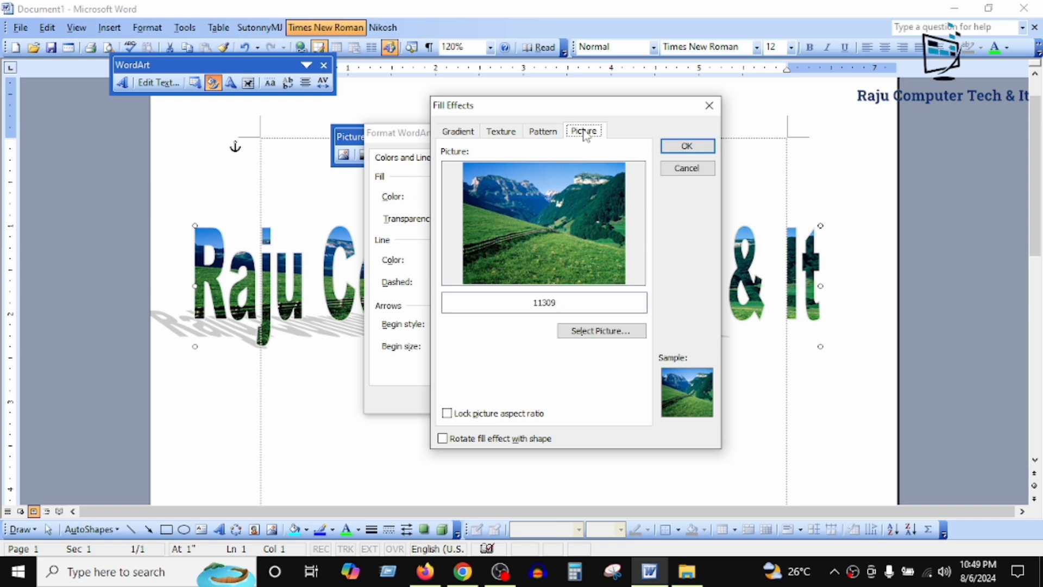
{"action": "left_click", "coordinate": [595, 332]}
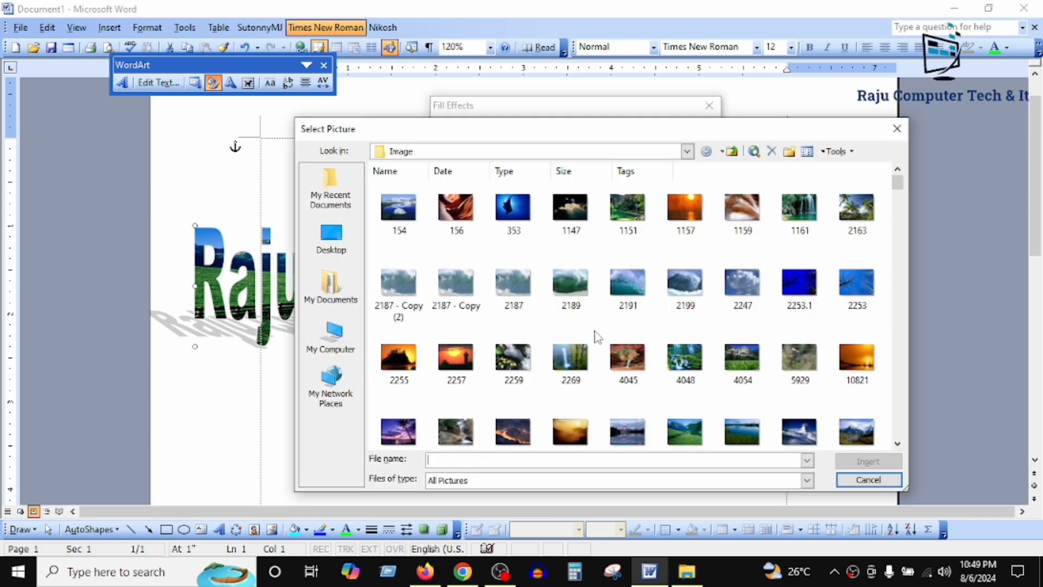
Replace the WordArt's picture fill with Flowers_-_Northern_Geranium,_Alaska from the computer's Pictures folder
{"action": "left_click", "coordinate": [332, 387]}
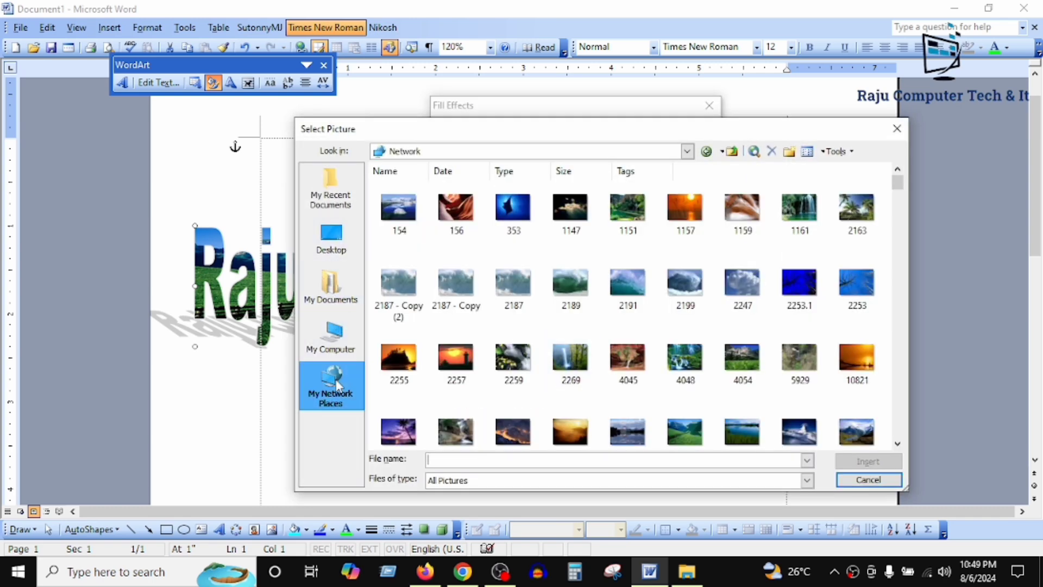
{"action": "left_click", "coordinate": [334, 335]}
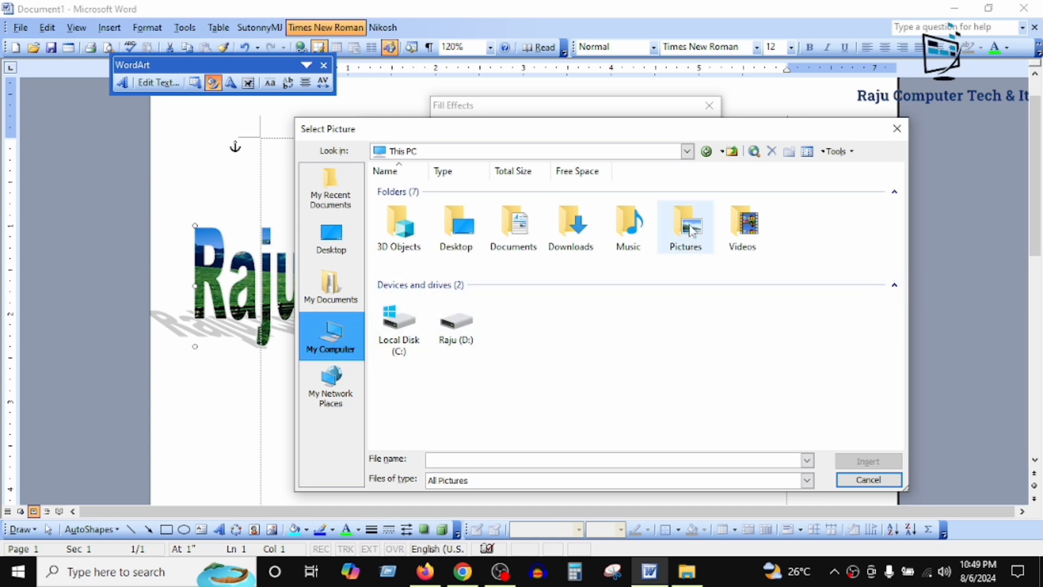
{"action": "double_click", "coordinate": [689, 239]}
{"action": "left_click", "coordinate": [508, 228]}
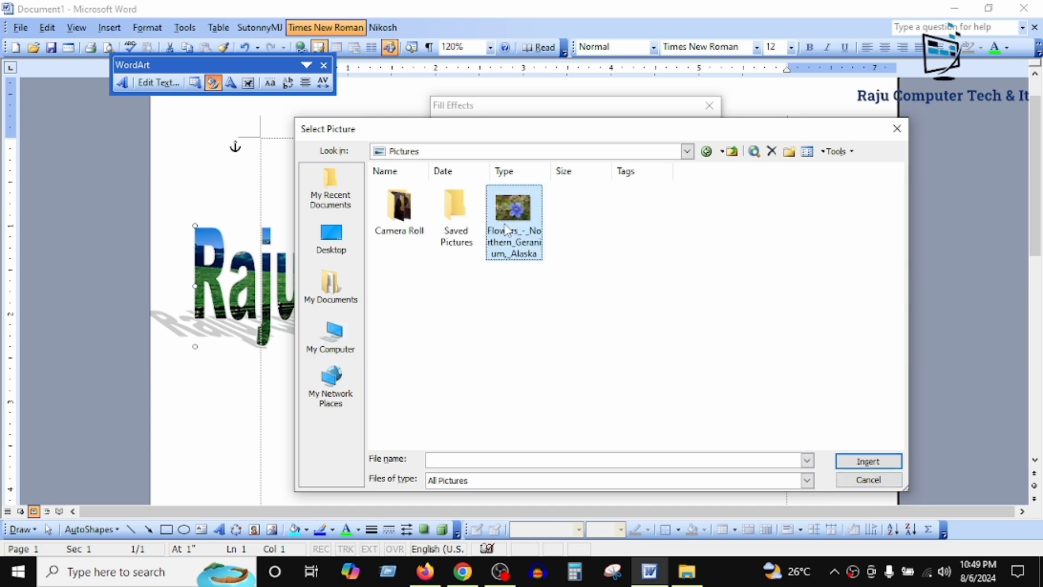
{"action": "left_click", "coordinate": [860, 468]}
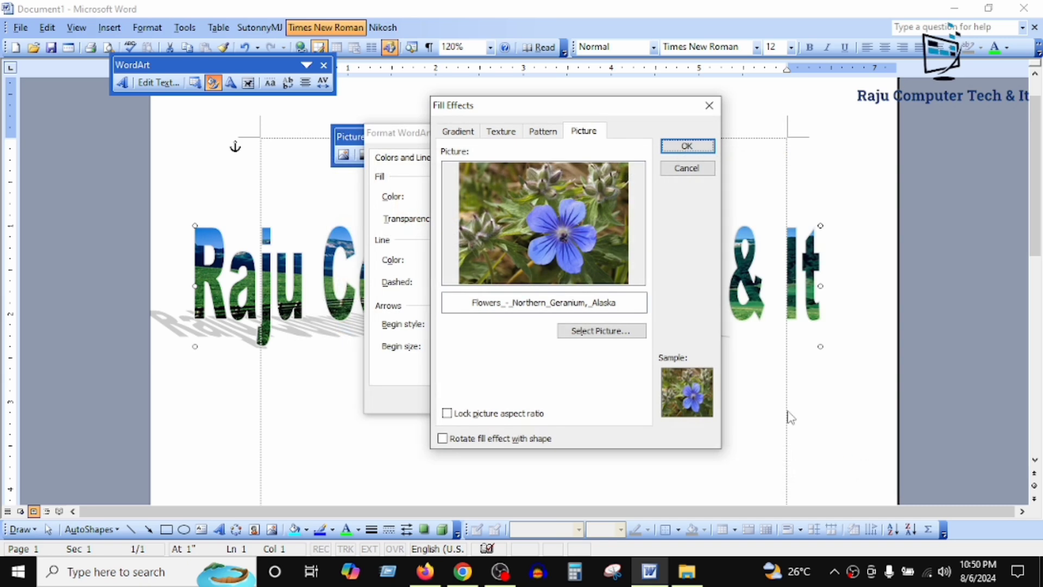
{"action": "left_click", "coordinate": [698, 151]}
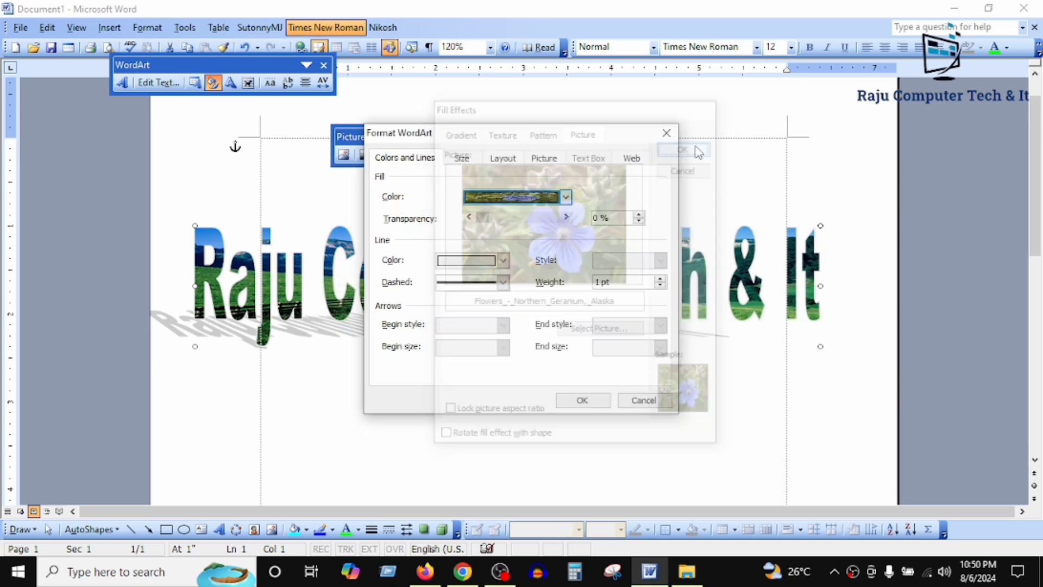
{"action": "left_click", "coordinate": [591, 400]}
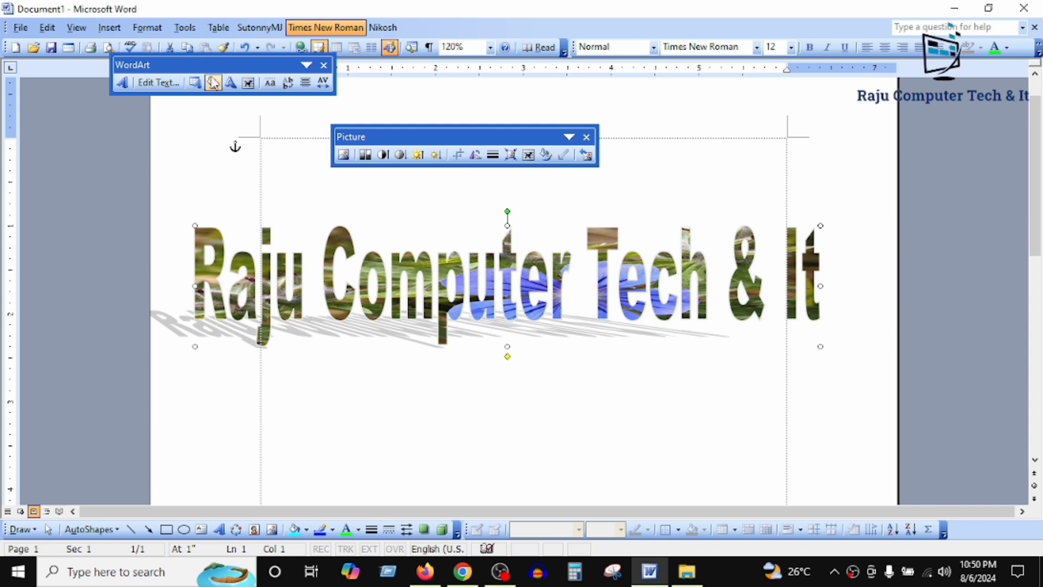
Give the WordArt a black outline, keeping the solid dash style and the 1 pt weight
{"action": "left_click", "coordinate": [212, 82]}
{"action": "left_click", "coordinate": [597, 217]}
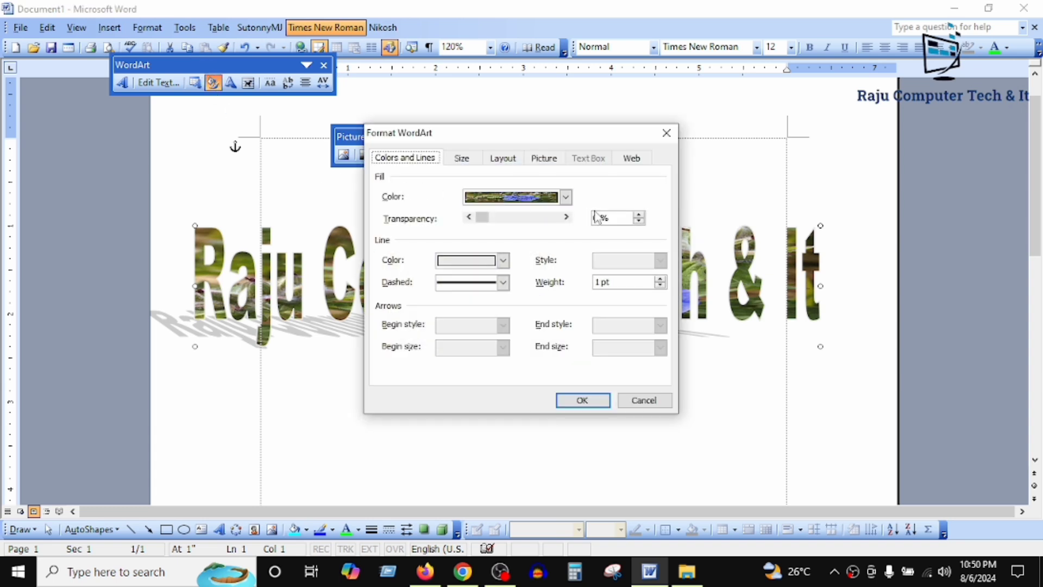
{"action": "left_click", "coordinate": [503, 261]}
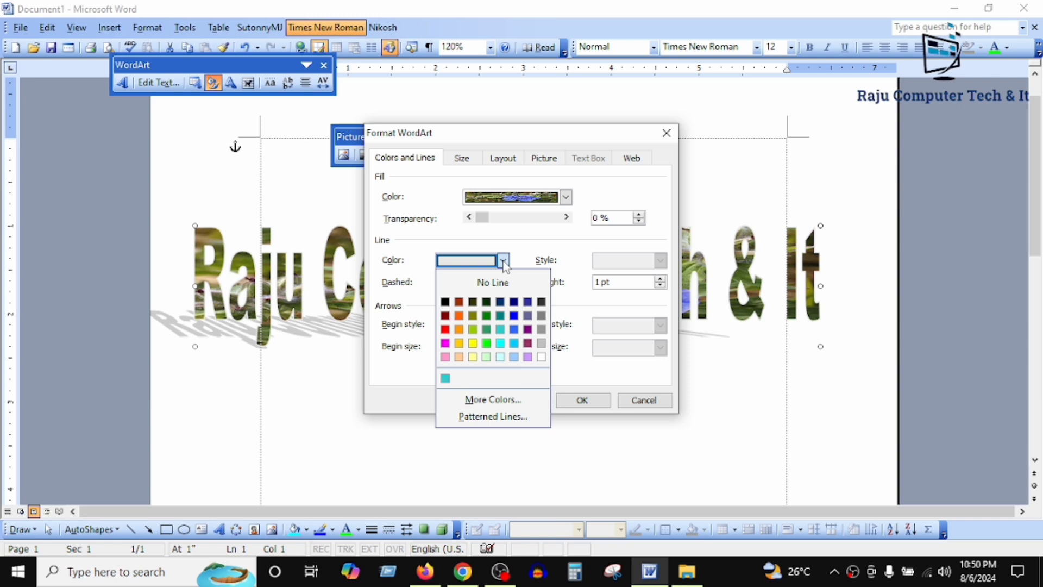
{"action": "left_click", "coordinate": [445, 302]}
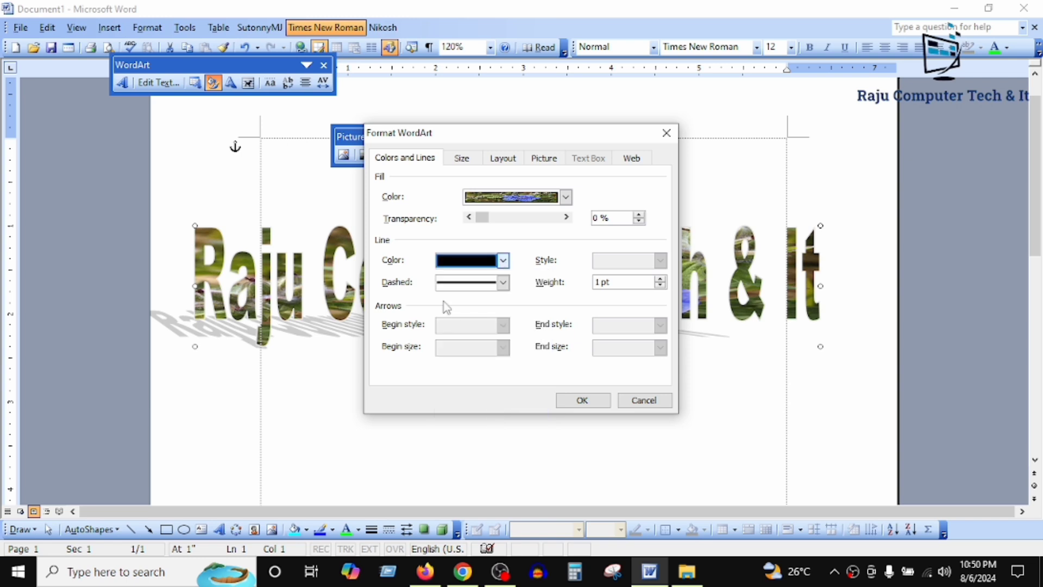
{"action": "left_click", "coordinate": [503, 283]}
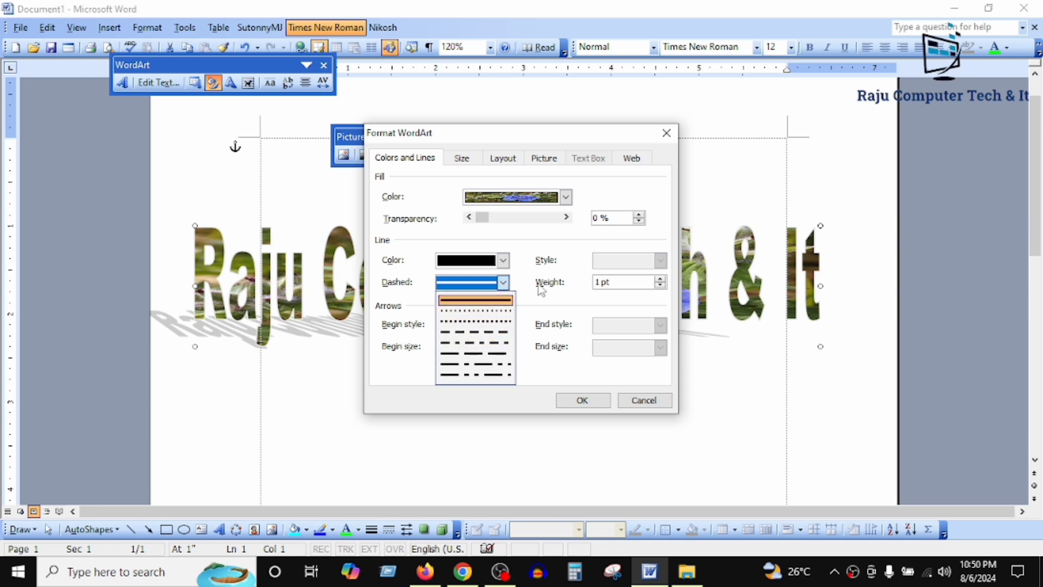
{"action": "left_click", "coordinate": [529, 267]}
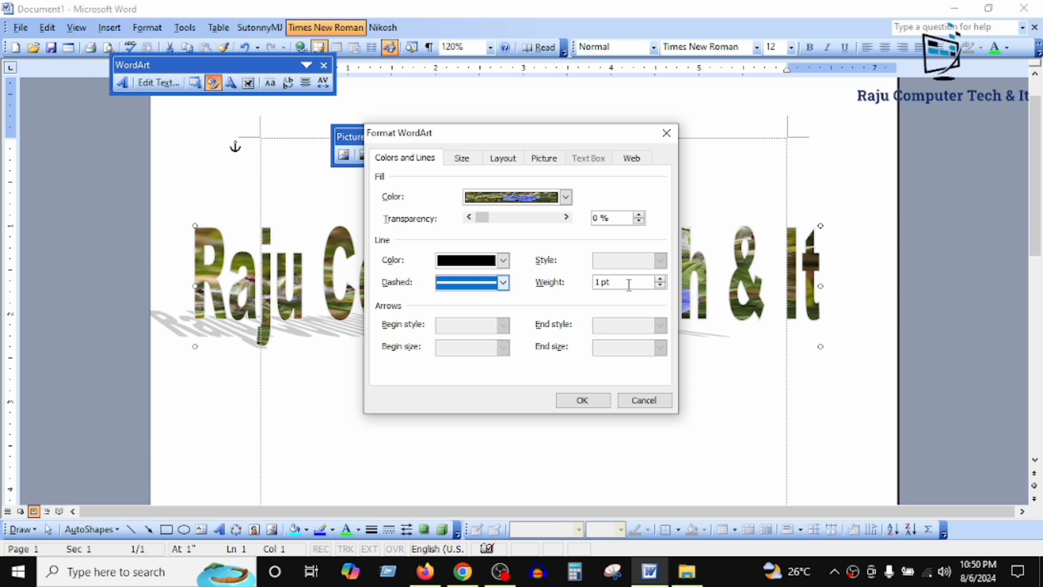
{"action": "left_click", "coordinate": [662, 280]}
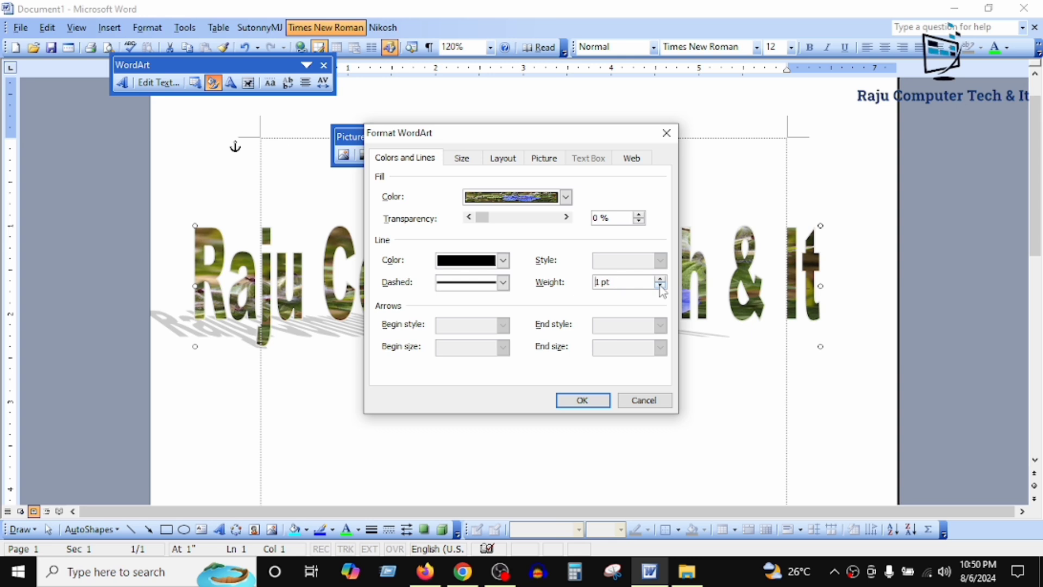
{"action": "left_click", "coordinate": [584, 400]}
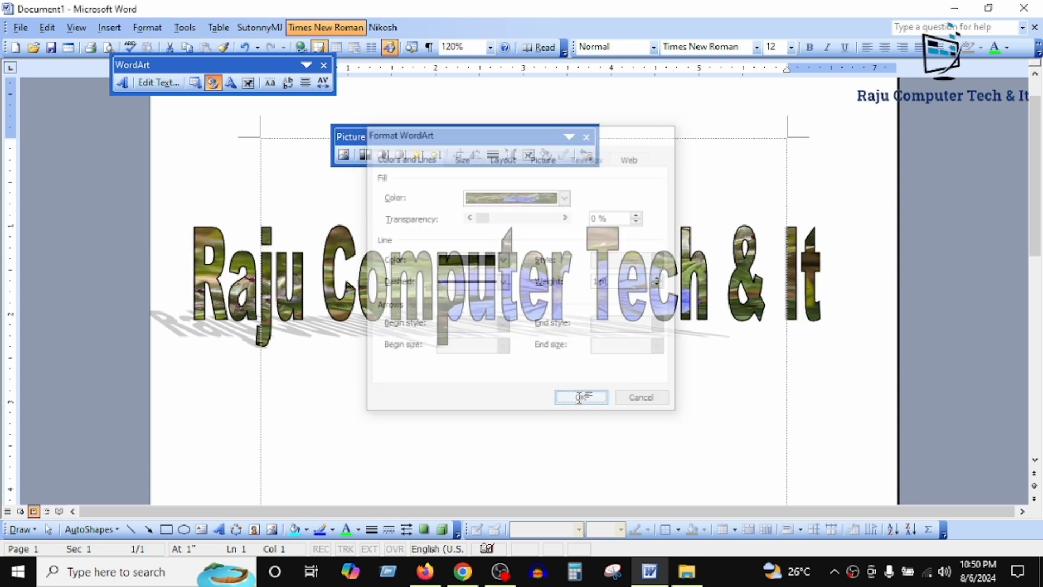
Set the WordArt outline's weight to 2 pt
{"action": "left_click", "coordinate": [213, 83]}
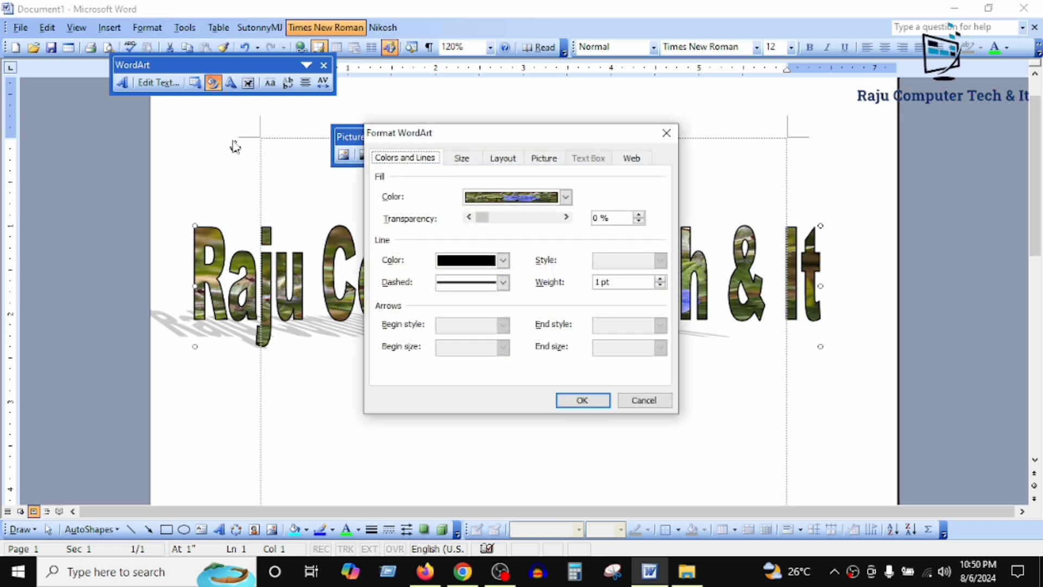
{"action": "left_click", "coordinate": [661, 279]}
{"action": "left_click", "coordinate": [661, 278]}
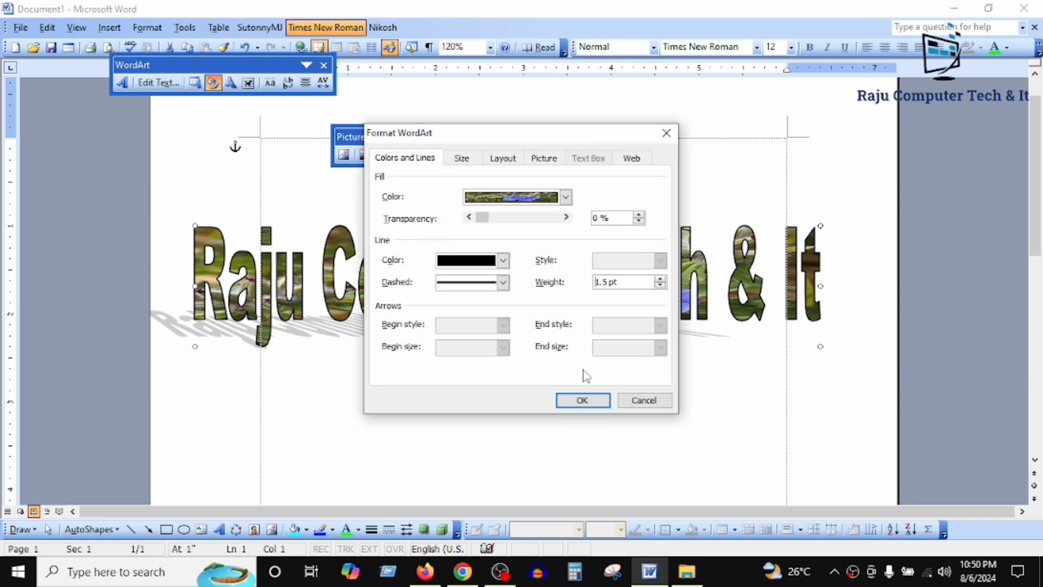
{"action": "left_click", "coordinate": [661, 278]}
{"action": "left_click", "coordinate": [661, 278]}
{"action": "left_click", "coordinate": [579, 399]}
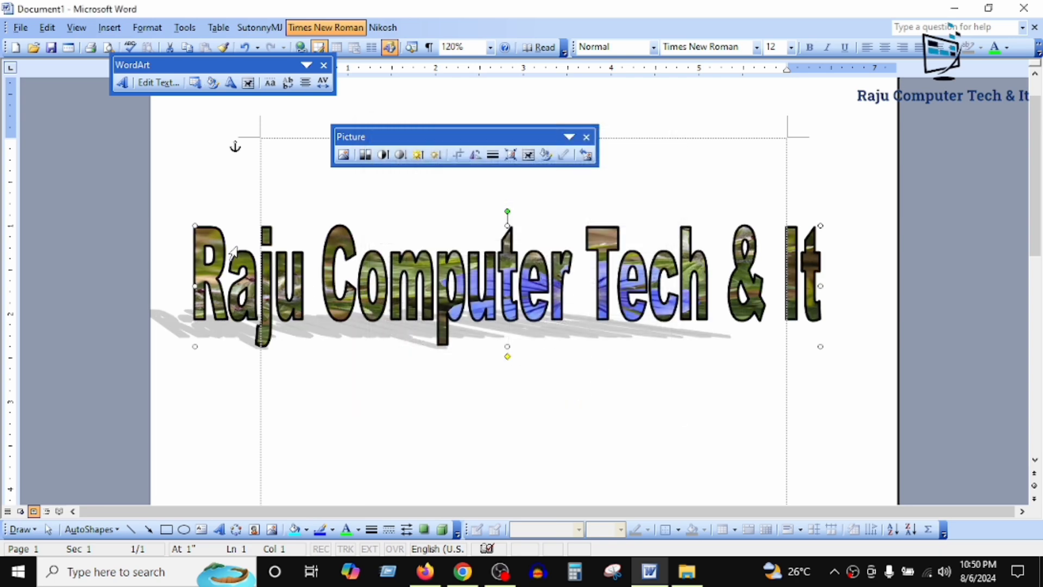
Apply the Wide upward diagonal line pattern to the WordArt's outline, with black foreground and white background
{"action": "left_click", "coordinate": [212, 82]}
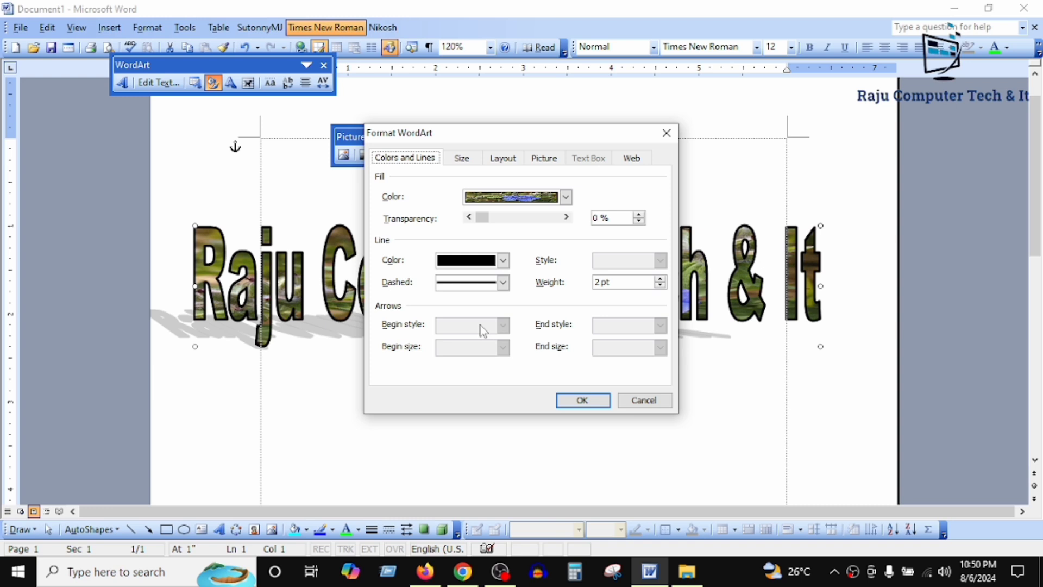
{"action": "left_click", "coordinate": [501, 284]}
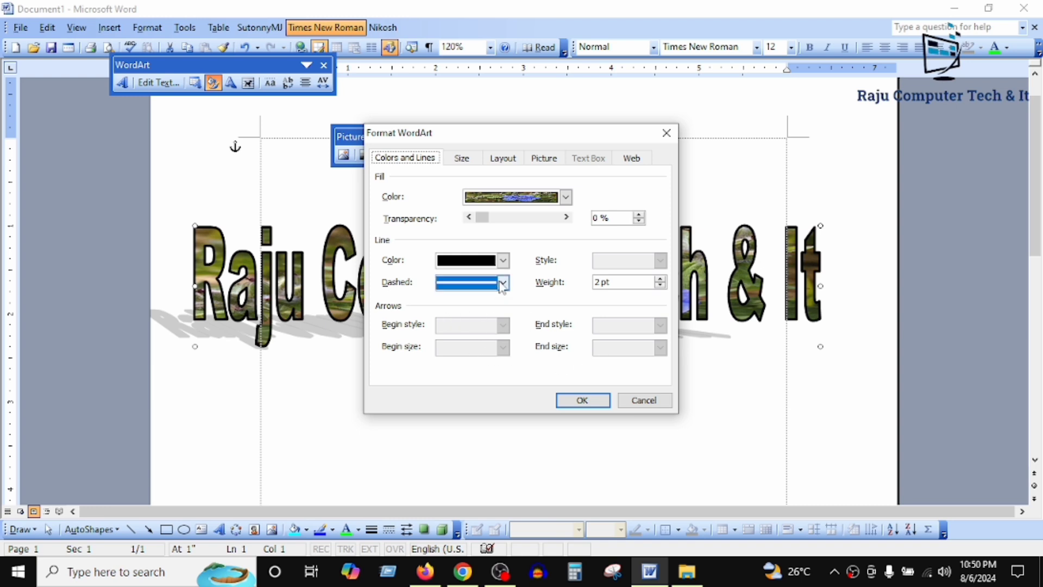
{"action": "left_click", "coordinate": [504, 261]}
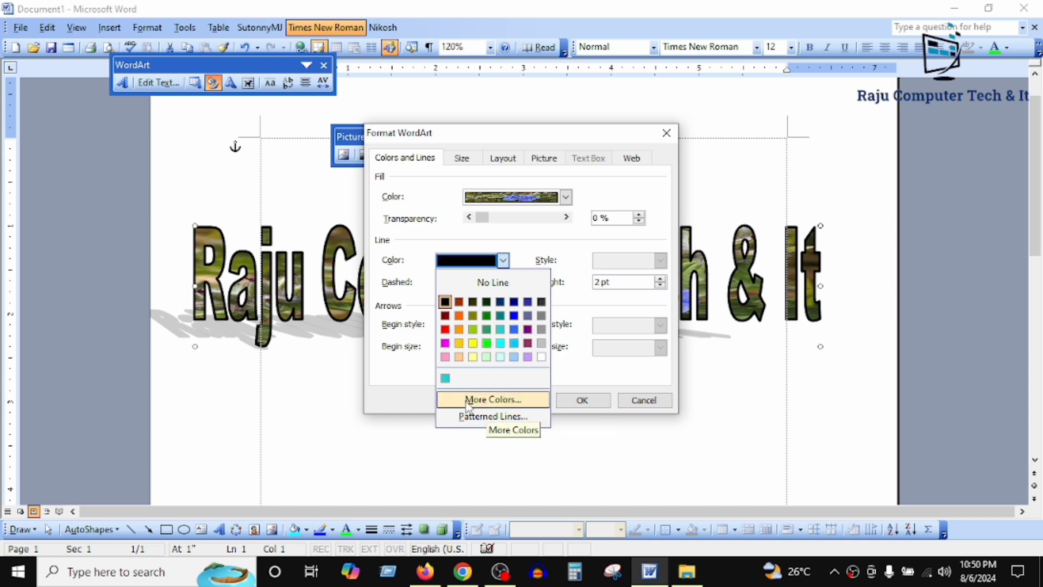
{"action": "left_click", "coordinate": [484, 417]}
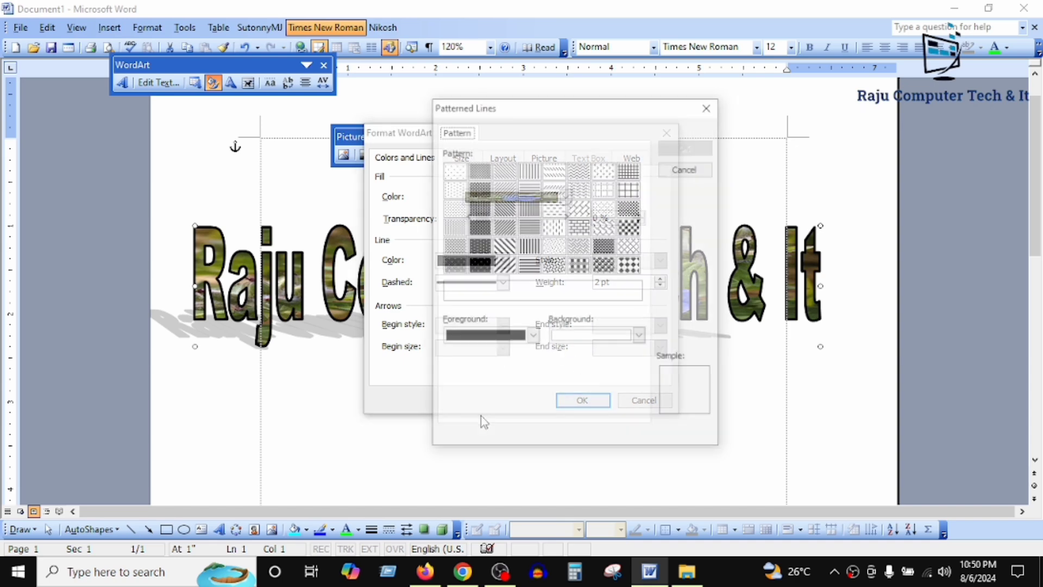
{"action": "left_click", "coordinate": [502, 266]}
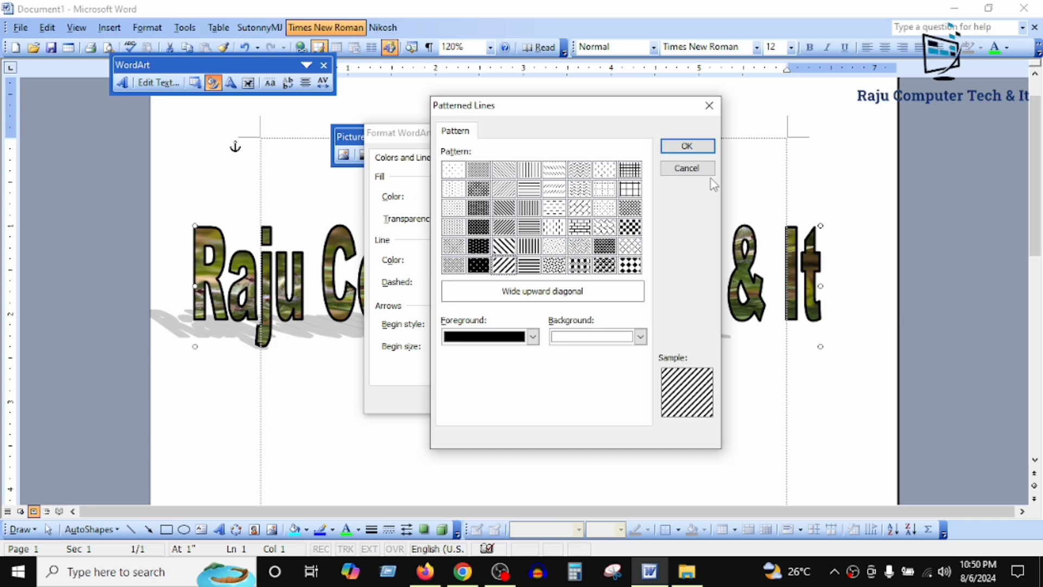
{"action": "left_click", "coordinate": [700, 145]}
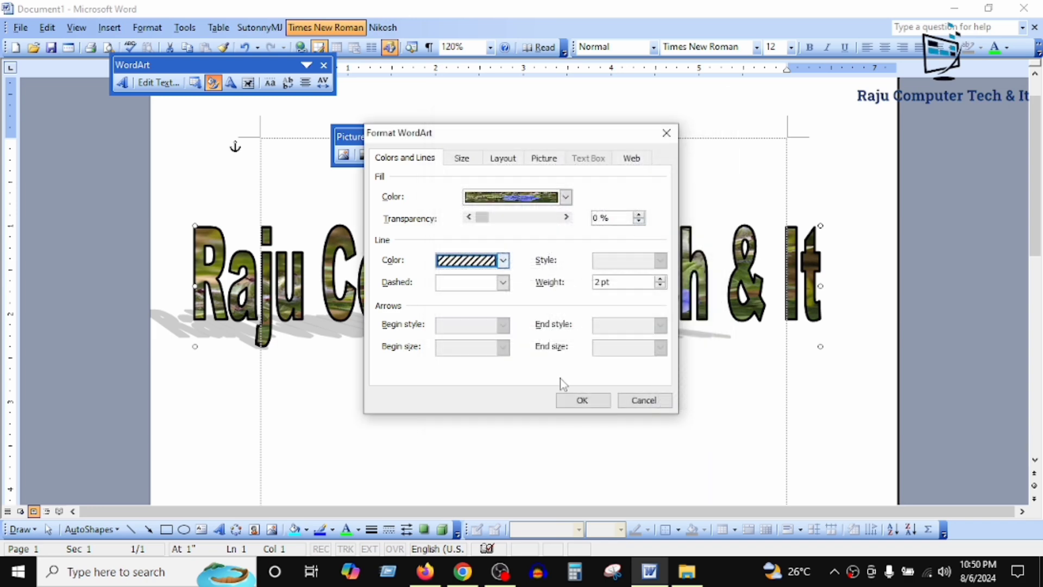
{"action": "left_click", "coordinate": [577, 400]}
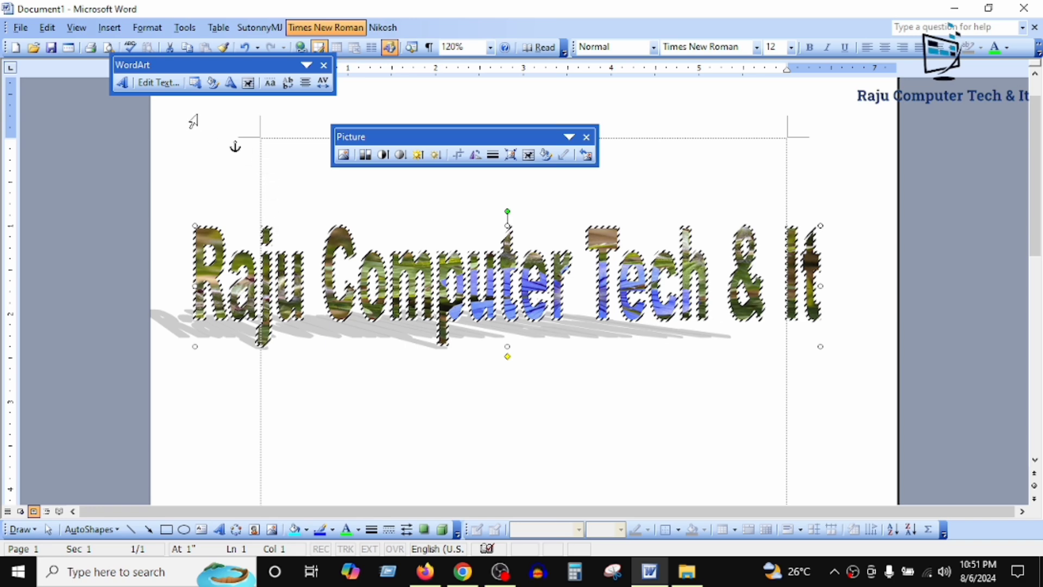
{"action": "left_click", "coordinate": [212, 83]}
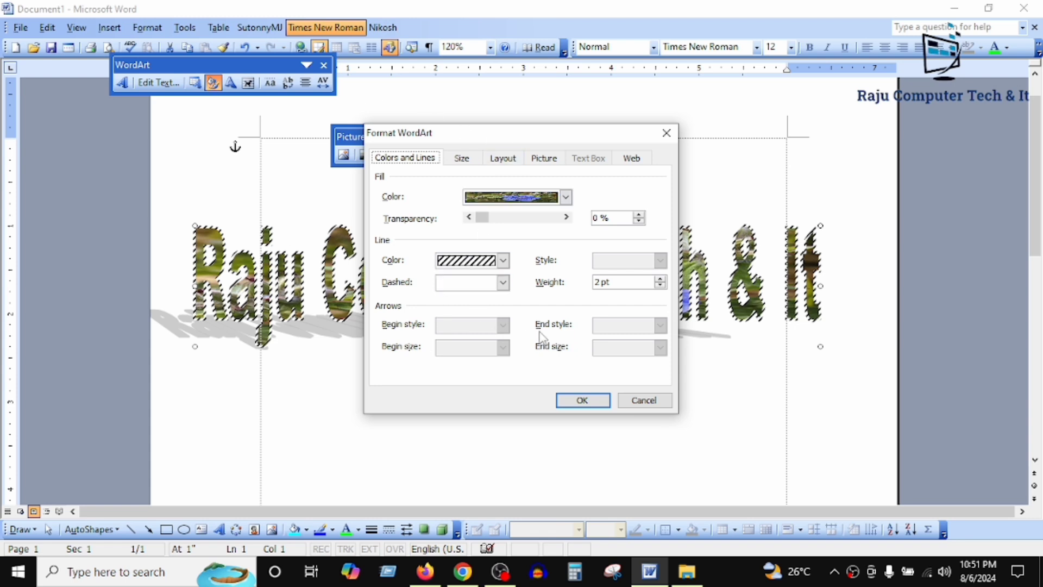
{"action": "left_click", "coordinate": [470, 159]}
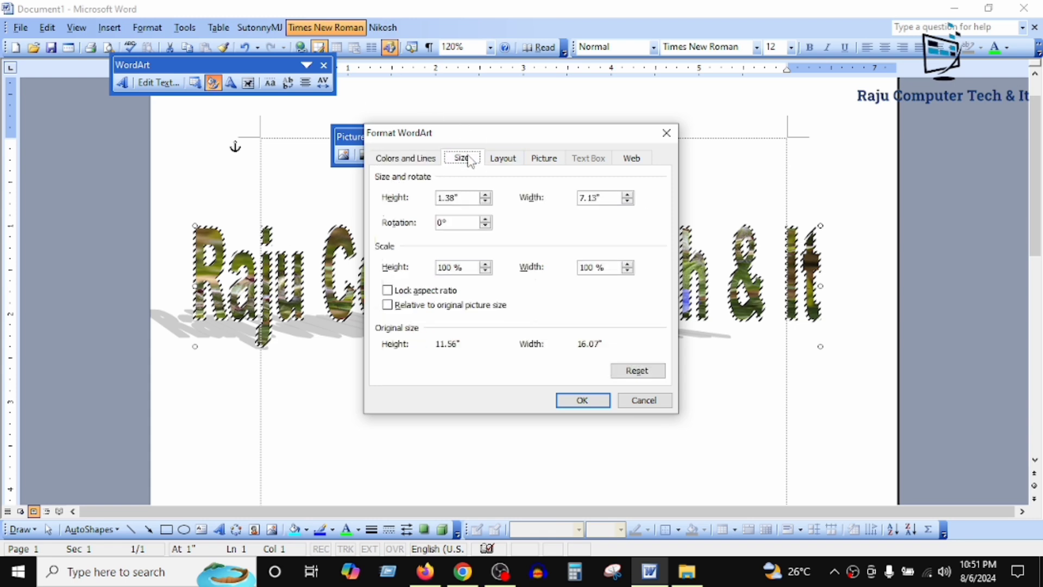
{"action": "left_click", "coordinate": [406, 158]}
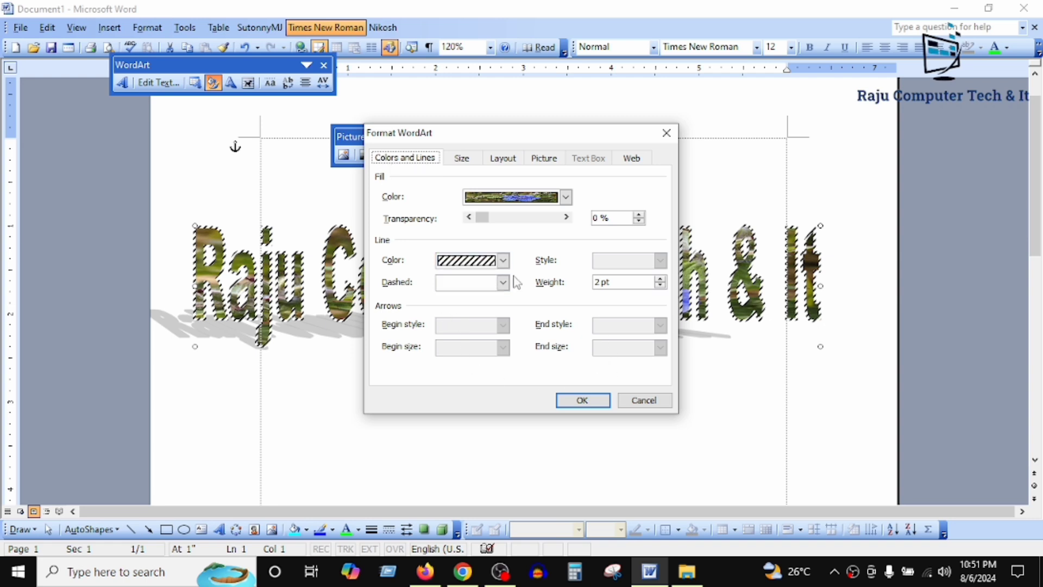
{"action": "left_click", "coordinate": [672, 136]}
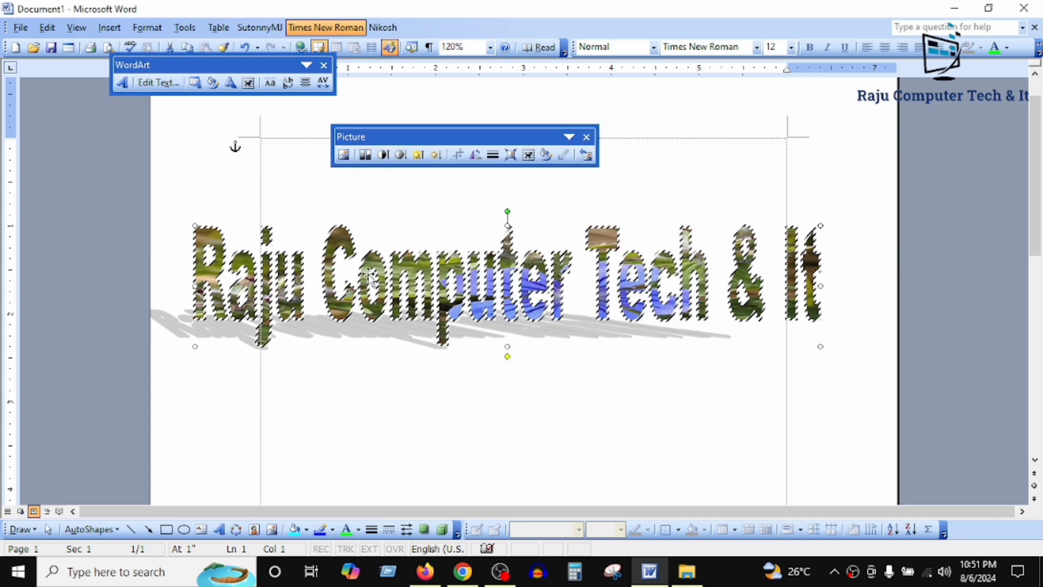
{"action": "left_click", "coordinate": [307, 530]}
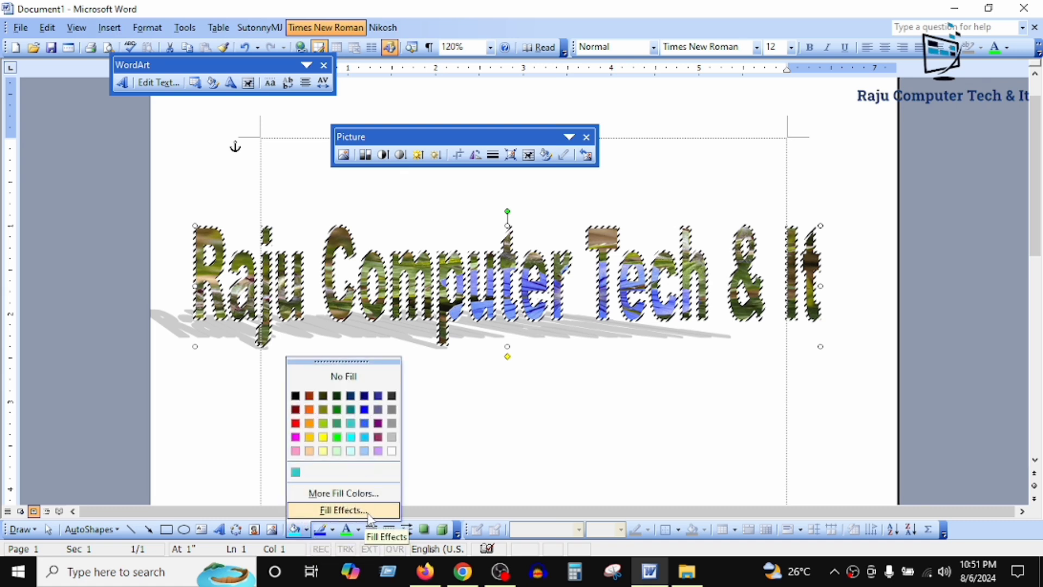
{"action": "mouse_move", "coordinate": [325, 533]}
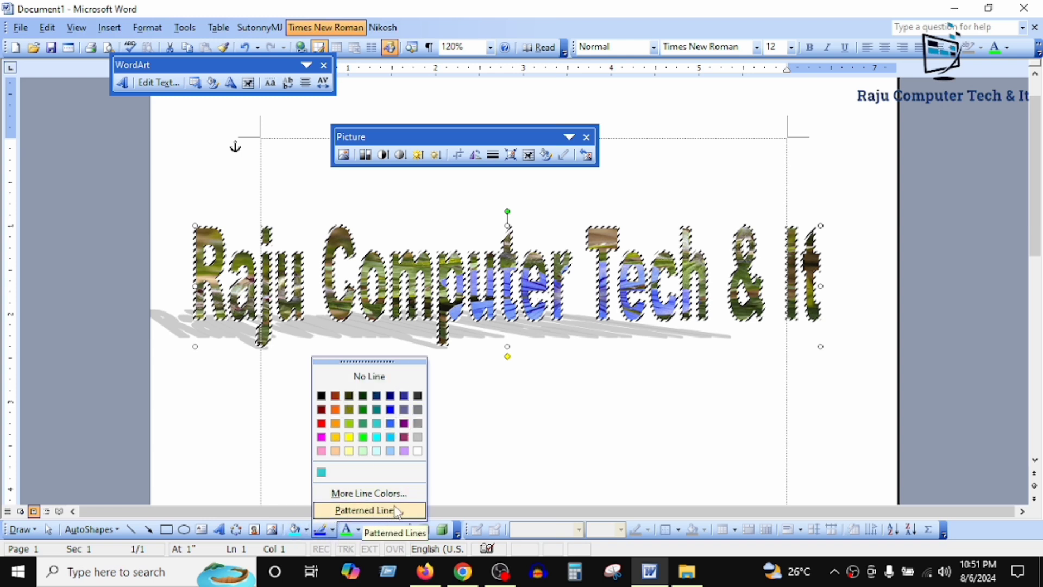
{"action": "left_click", "coordinate": [536, 452]}
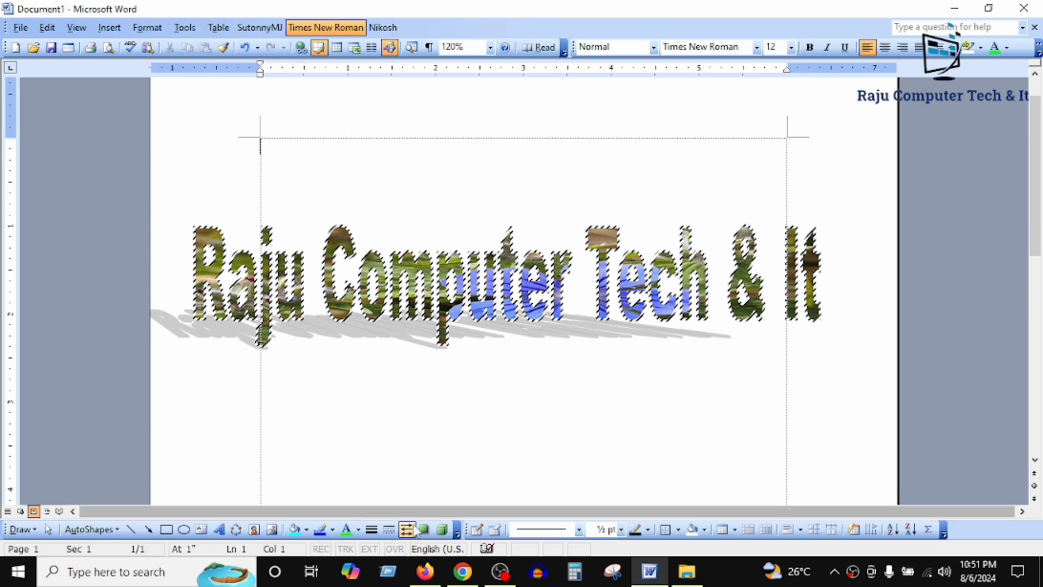
Change the WordArt title to the yellow-orange gradient gallery style, the first style in the third row
{"action": "left_click", "coordinate": [373, 311]}
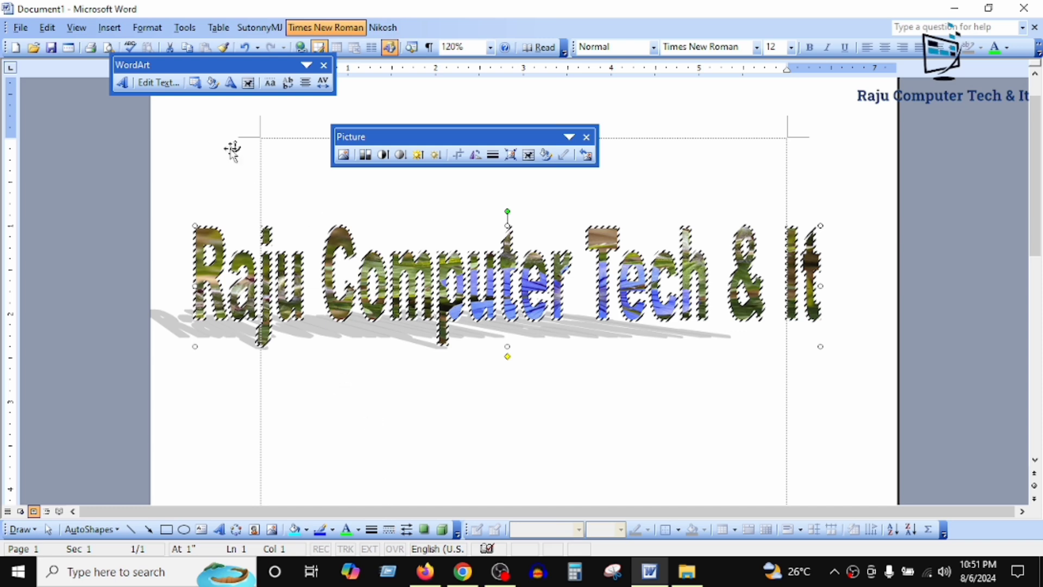
{"action": "left_click", "coordinate": [194, 84]}
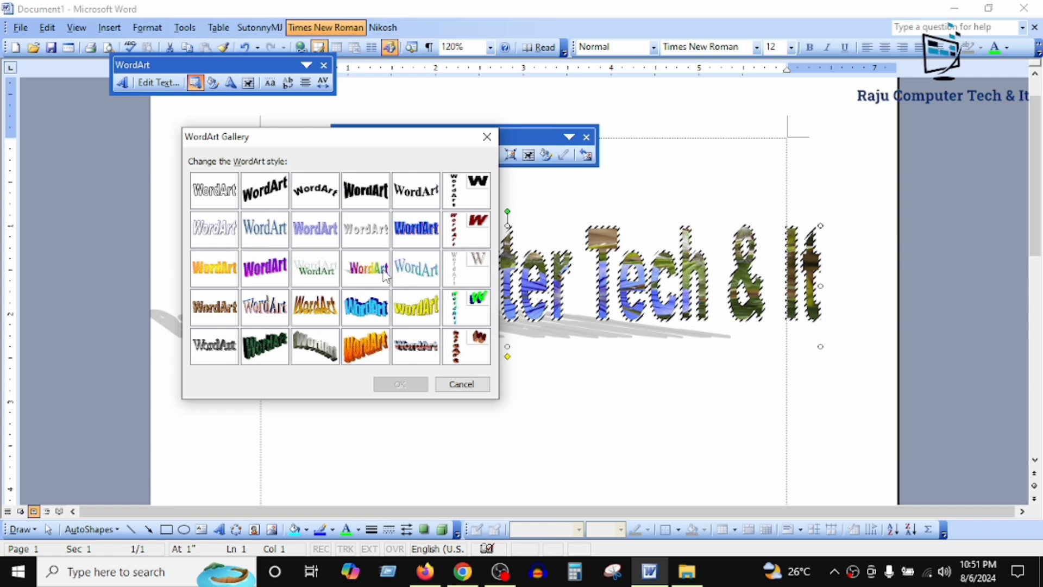
{"action": "left_click", "coordinate": [215, 268]}
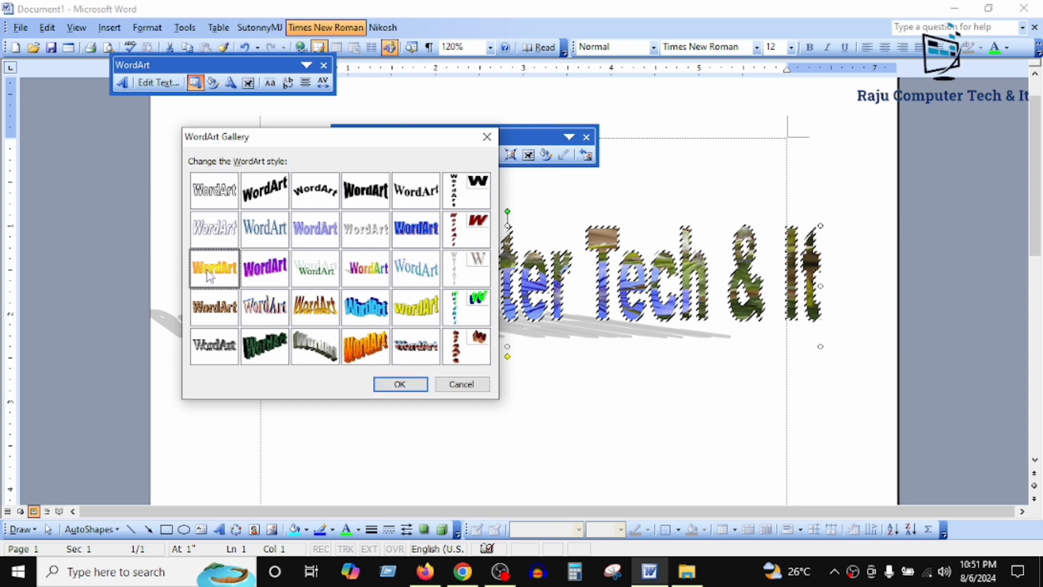
{"action": "left_click", "coordinate": [400, 384]}
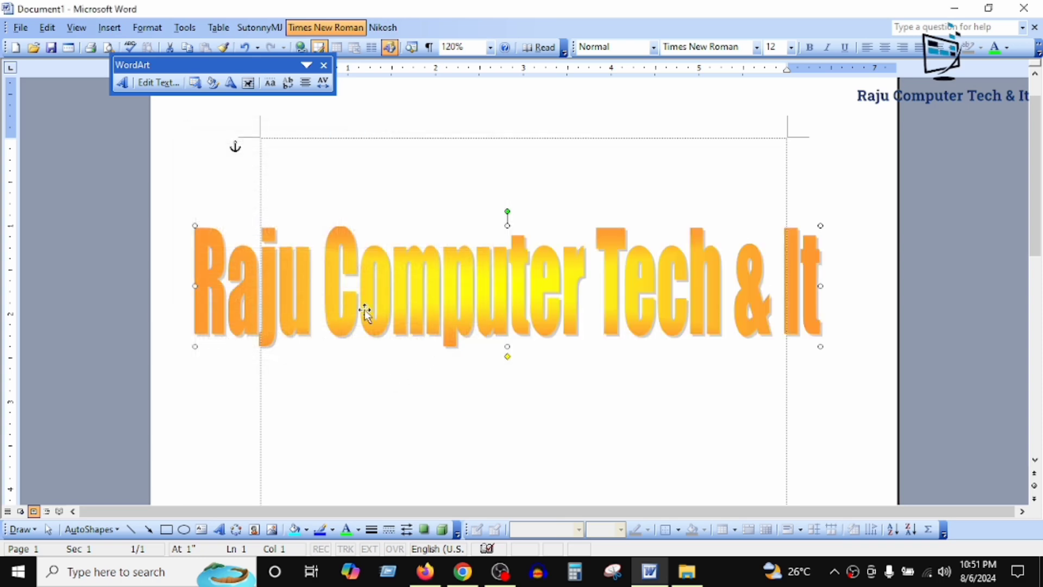
{"action": "left_click", "coordinate": [477, 270]}
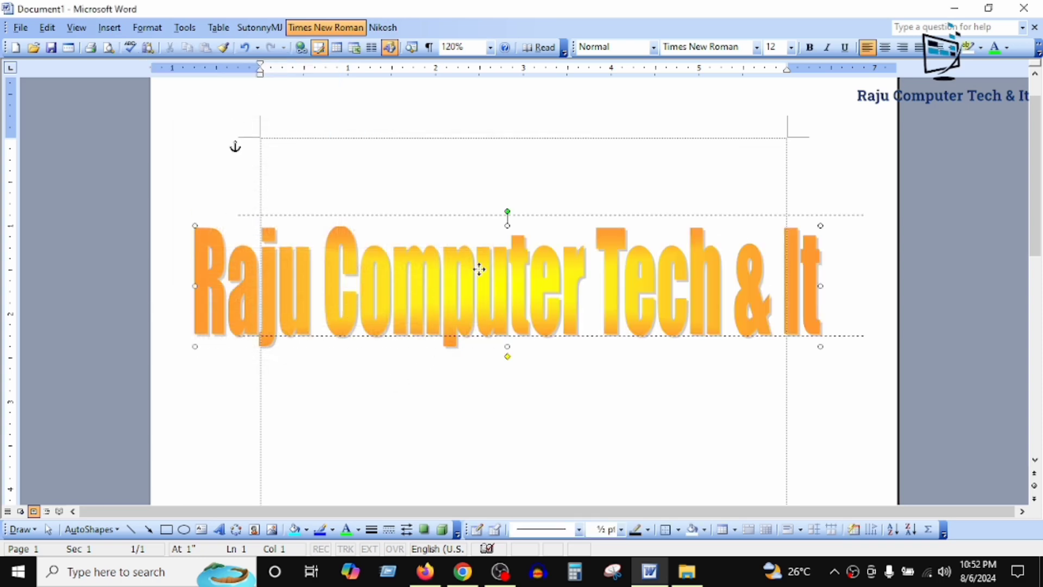
Remove the first word from the orange WordArt title so it reads "Computer Tech & It", keeping Impact at size 36
{"action": "left_click", "coordinate": [195, 83]}
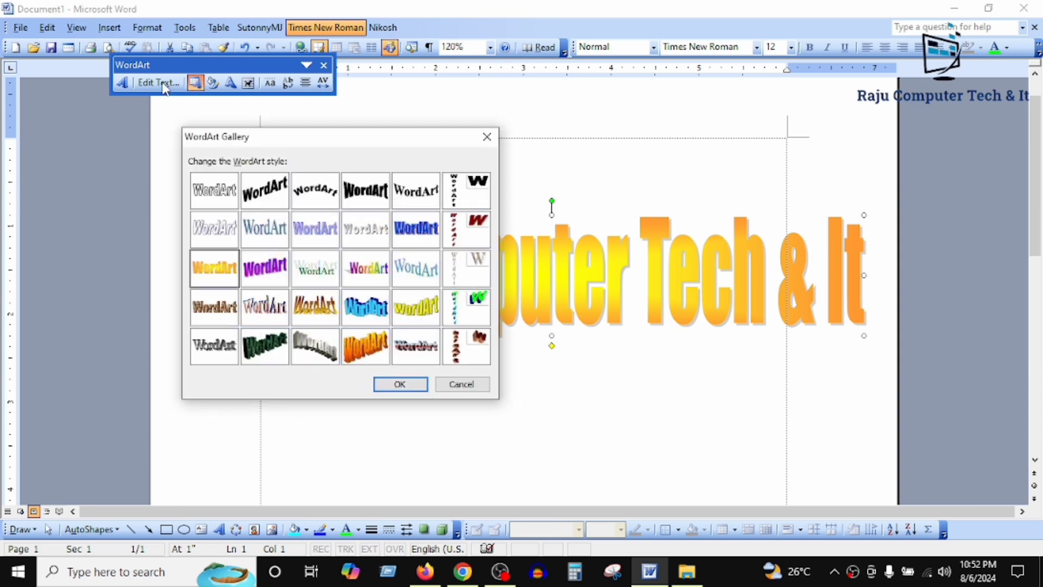
{"action": "left_click", "coordinate": [487, 137]}
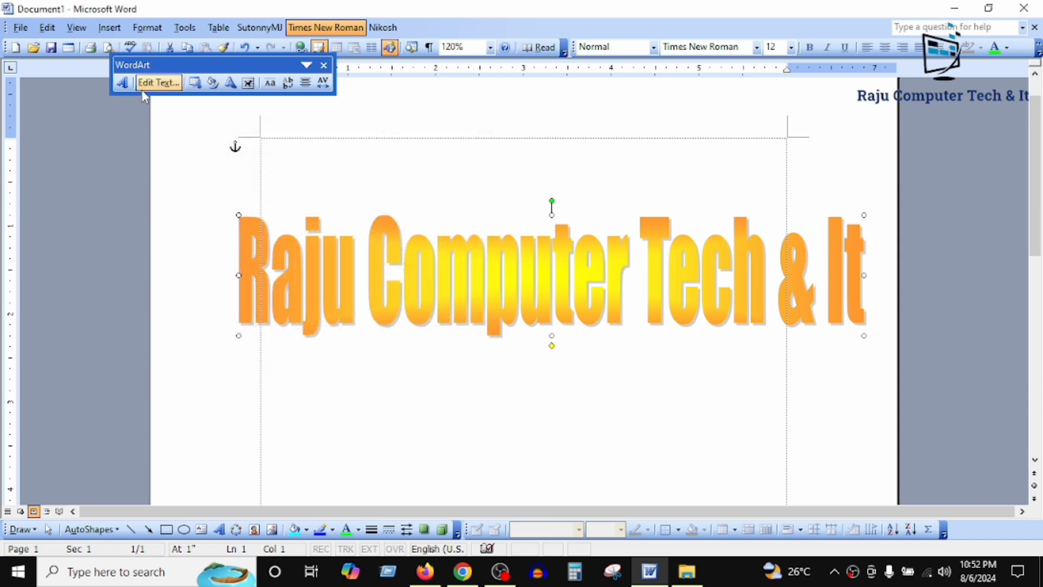
{"action": "left_click", "coordinate": [161, 83]}
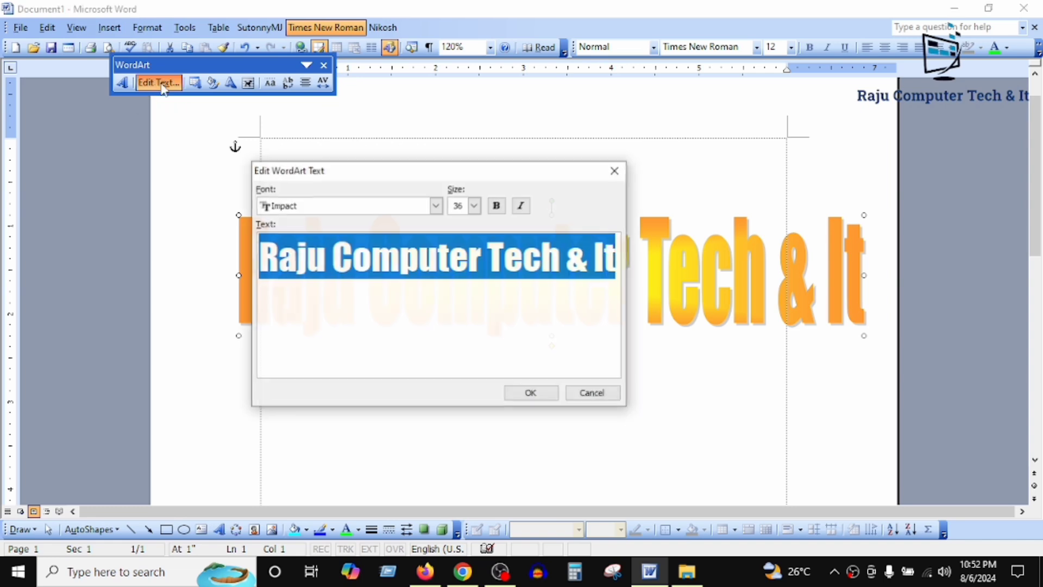
{"action": "left_click", "coordinate": [334, 263]}
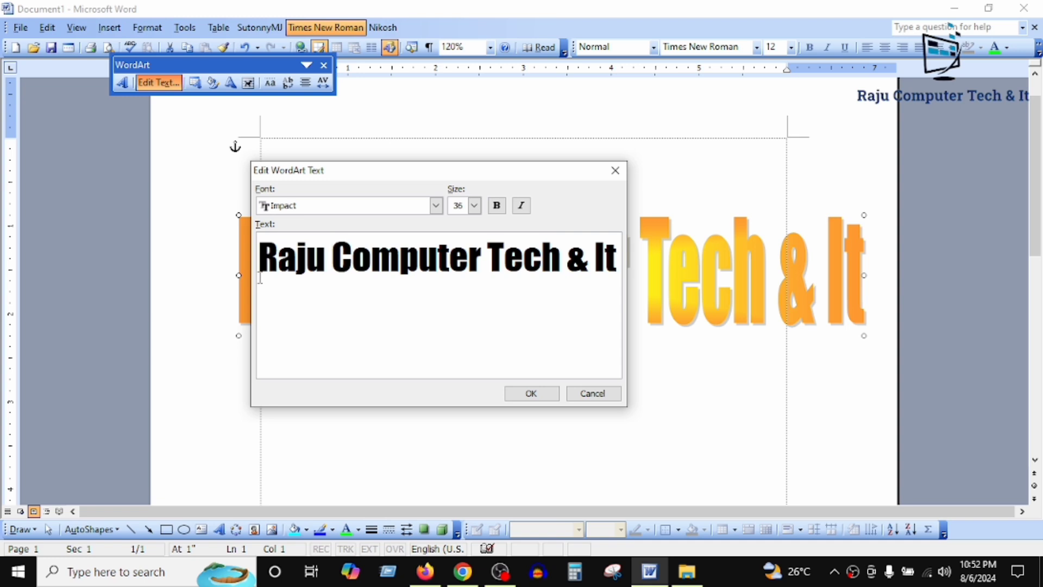
{"action": "key", "text": "BackSpace"}
{"action": "key", "text": "BackSpace"}
{"action": "key", "text": "BackSpace"}
{"action": "key", "text": "BackSpace"}
{"action": "key", "text": "BackSpace"}
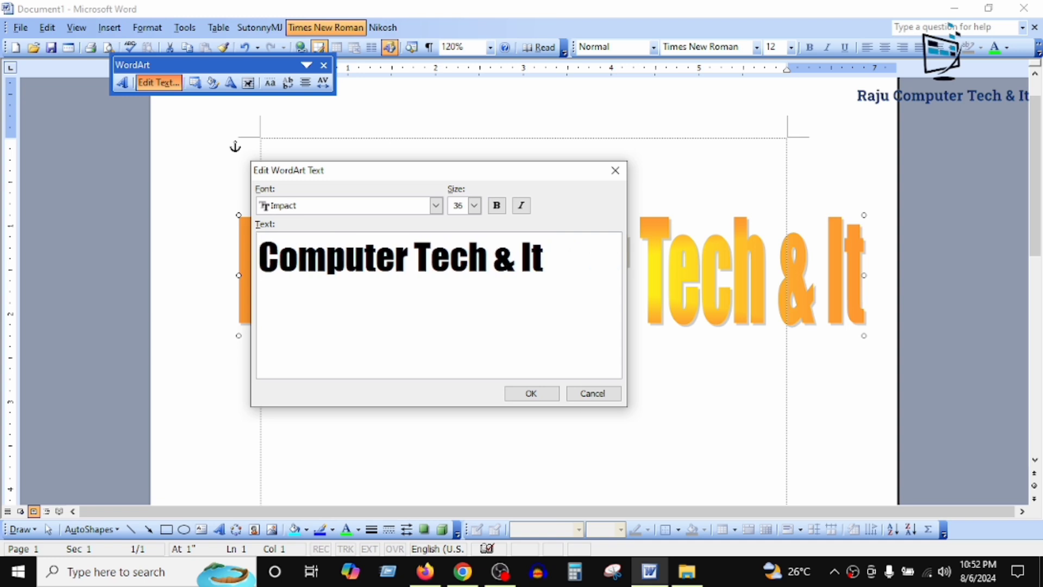
{"action": "left_click", "coordinate": [531, 392]}
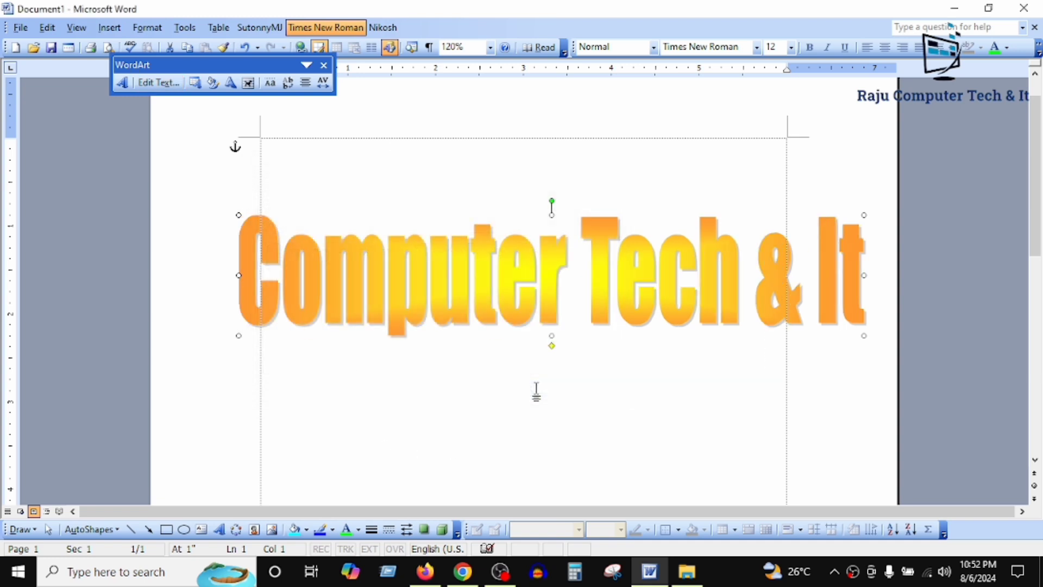
{"action": "key", "text": "Escape"}
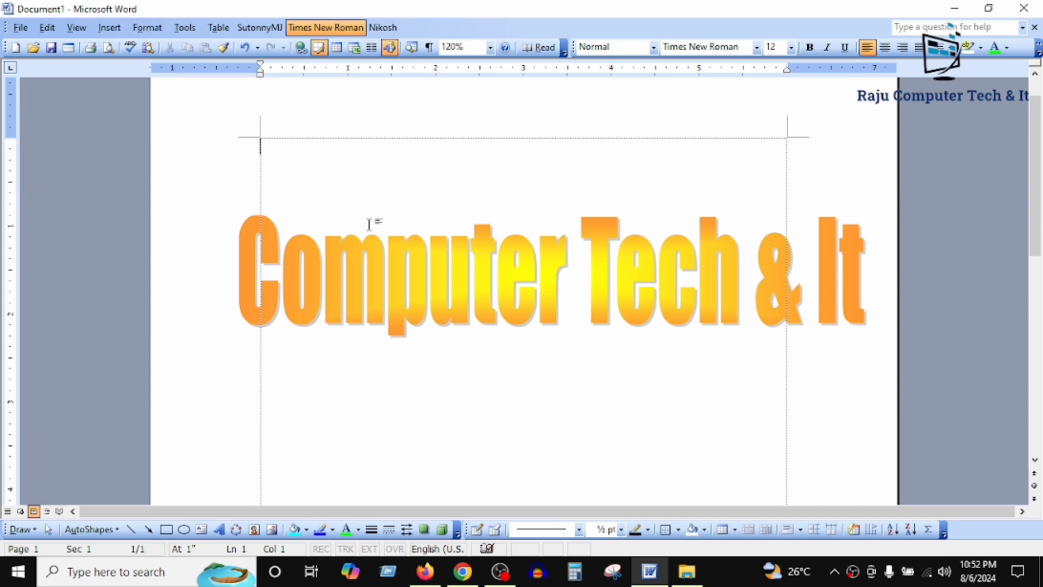
Insert a second WordArt reading "Raju" in the grey 3D gallery style, third in the last row, with Impact at size 36
{"action": "left_click", "coordinate": [395, 261]}
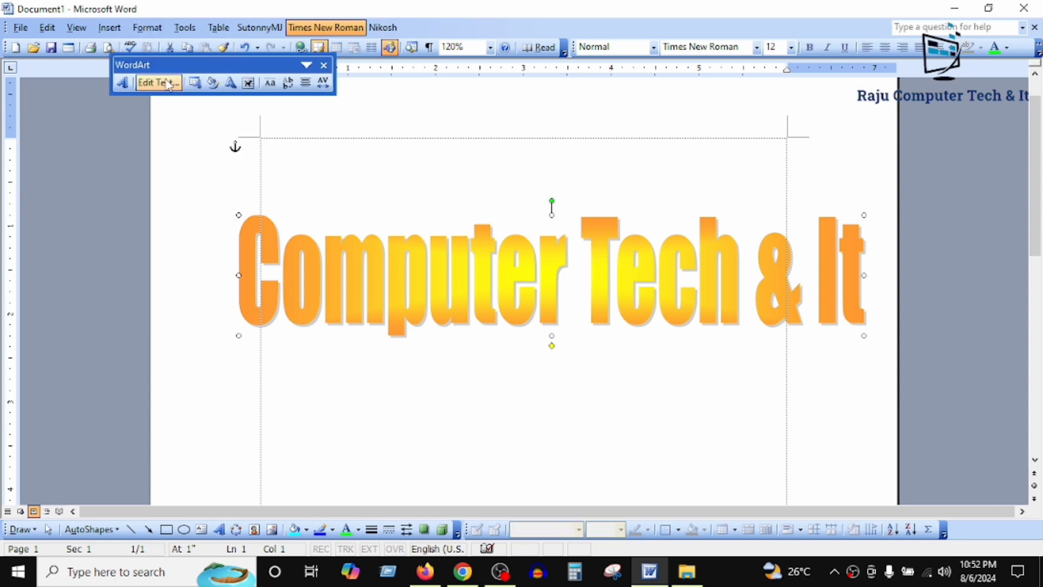
{"action": "left_click", "coordinate": [122, 84]}
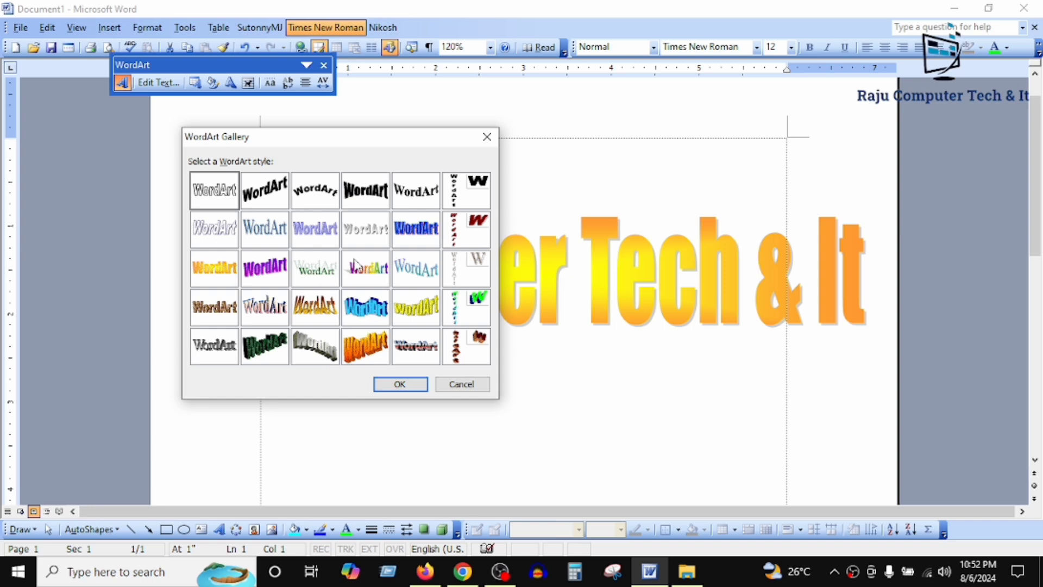
{"action": "left_click", "coordinate": [319, 355]}
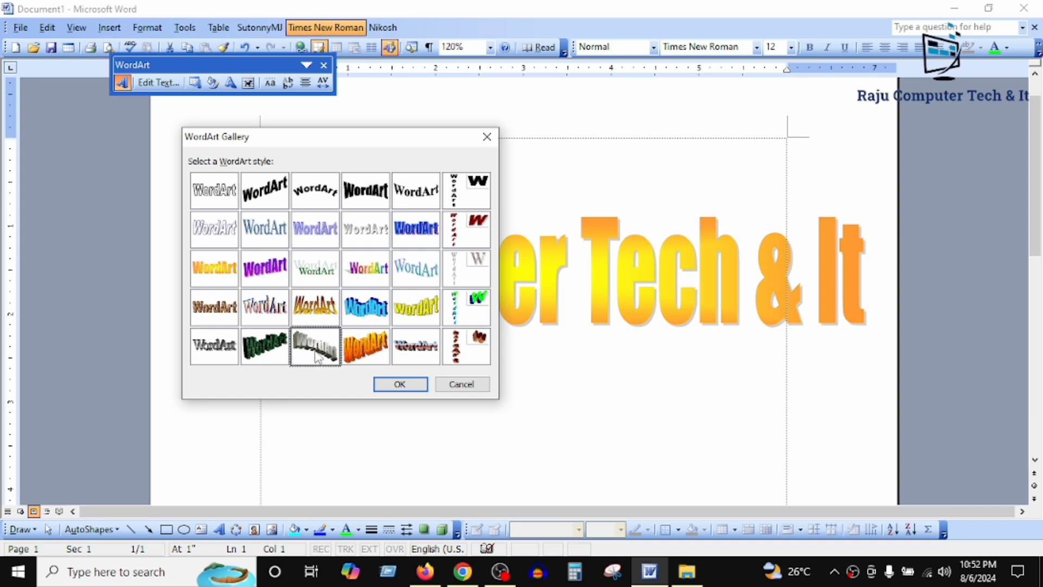
{"action": "left_click", "coordinate": [391, 384]}
{"action": "left_click", "coordinate": [471, 300]}
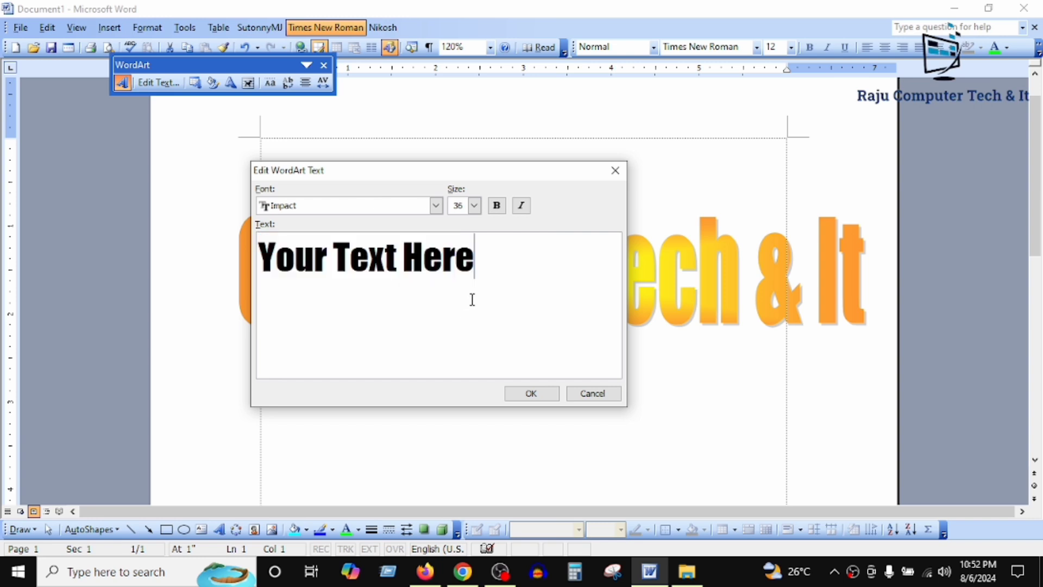
{"action": "left_click_drag", "start_coordinate": [478, 265], "coordinate": [200, 277]}
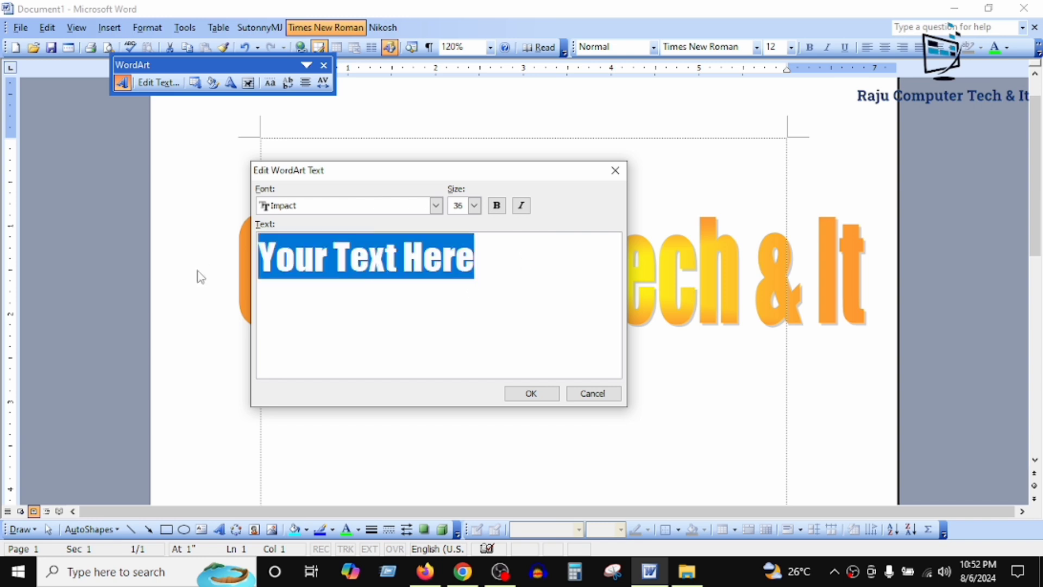
{"action": "type", "text": "Raju"}
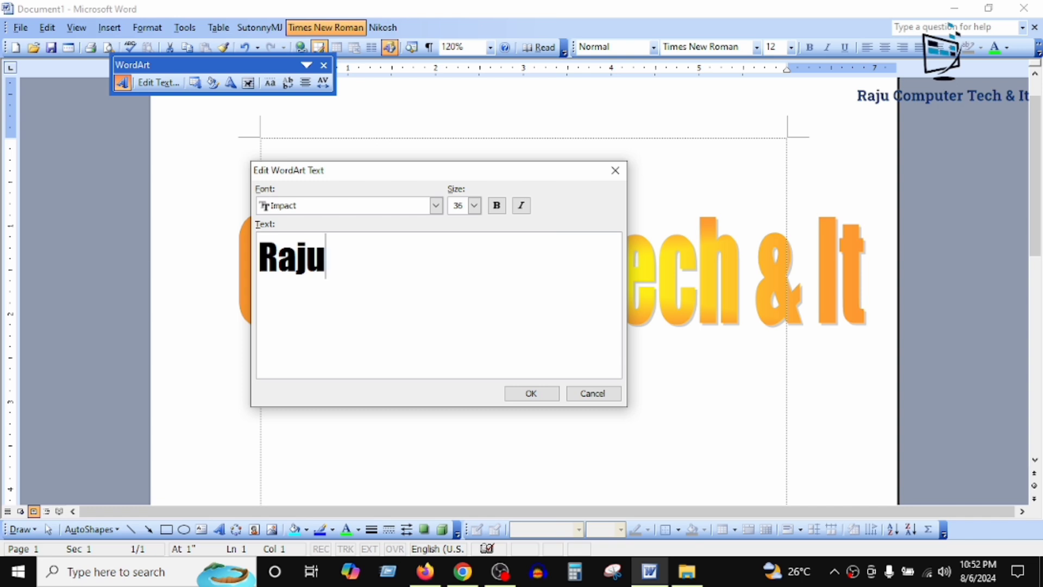
{"action": "left_click", "coordinate": [531, 393]}
Set the grey 3D WordArt's wrapping to Behind Text and place it below the orange title, stretched to about 4 inches wide
{"action": "left_click", "coordinate": [306, 186]}
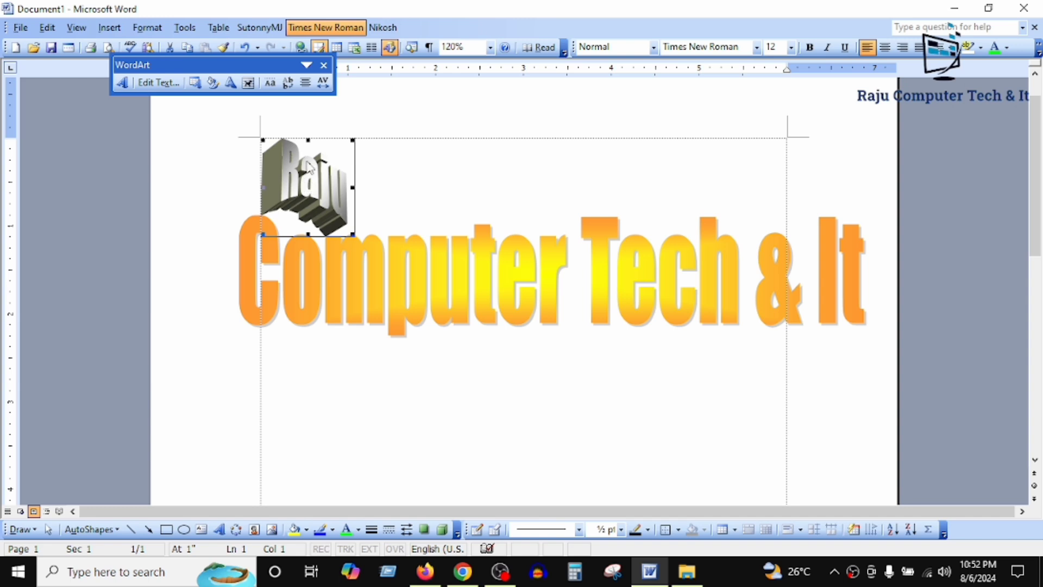
{"action": "left_click", "coordinate": [249, 82]}
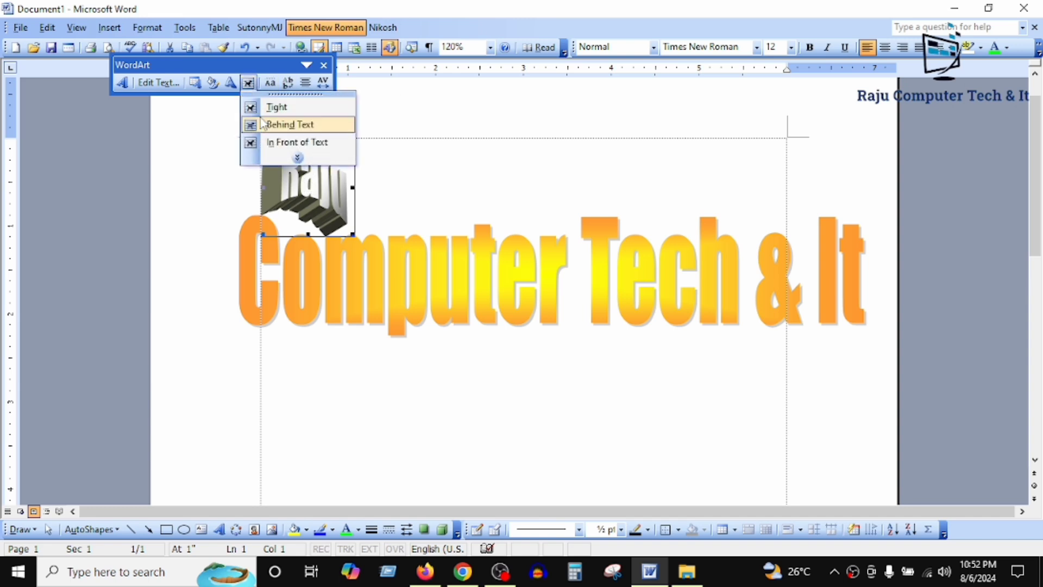
{"action": "left_click", "coordinate": [293, 127]}
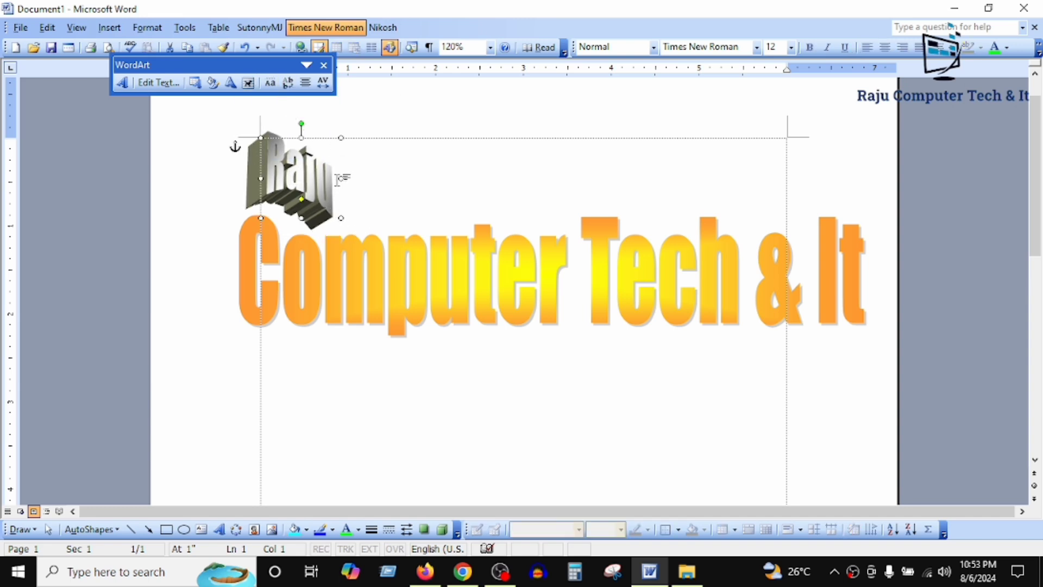
{"action": "left_click_drag", "start_coordinate": [341, 179], "coordinate": [612, 178]}
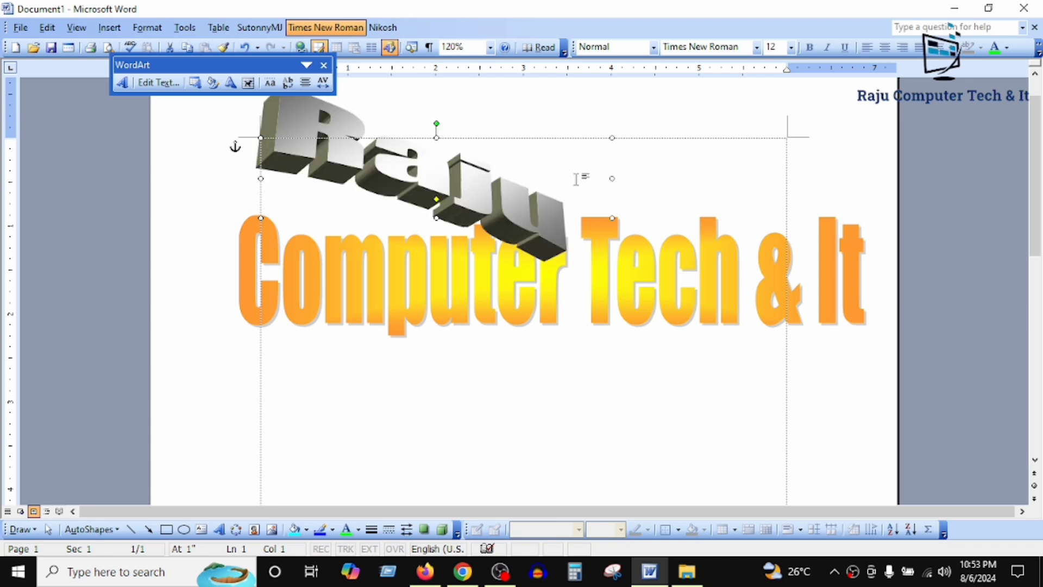
{"action": "left_click_drag", "start_coordinate": [484, 194], "coordinate": [432, 421]}
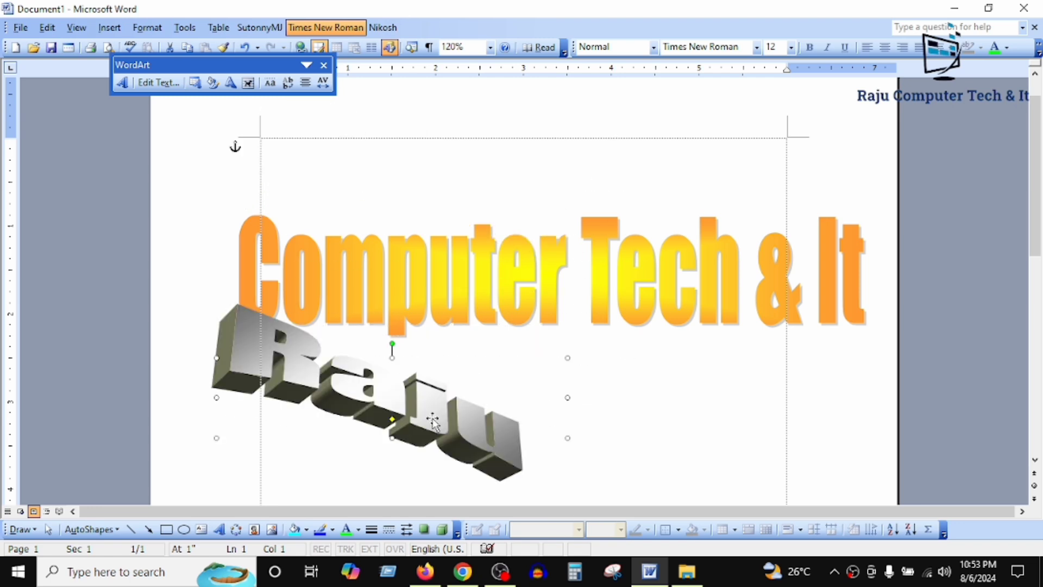
Fill the grey 3D WordArt with the sunset picture 10821 from the Pictures\Image folder on drive D
{"action": "left_click", "coordinate": [307, 535]}
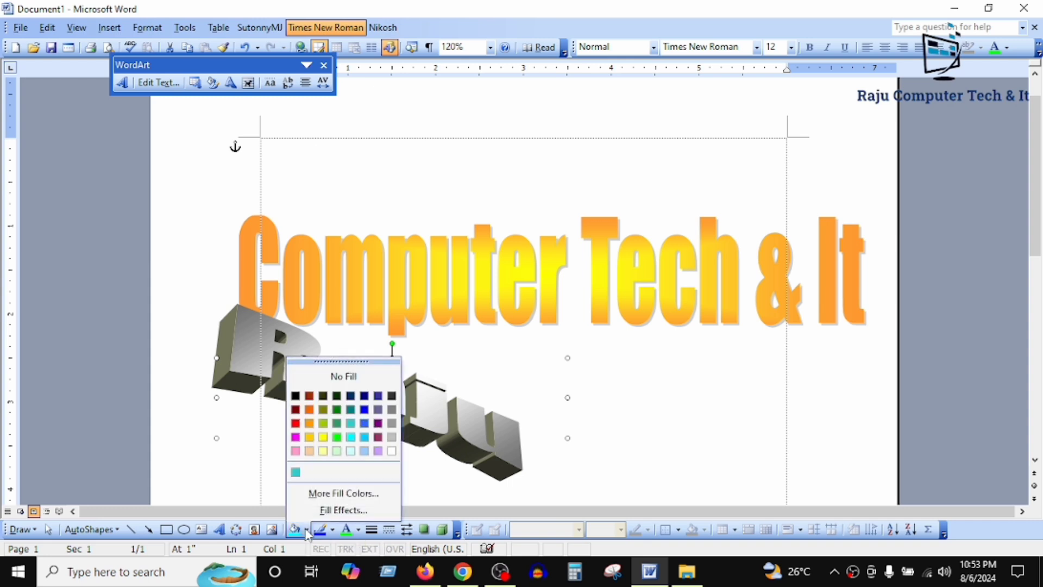
{"action": "left_click", "coordinate": [317, 511]}
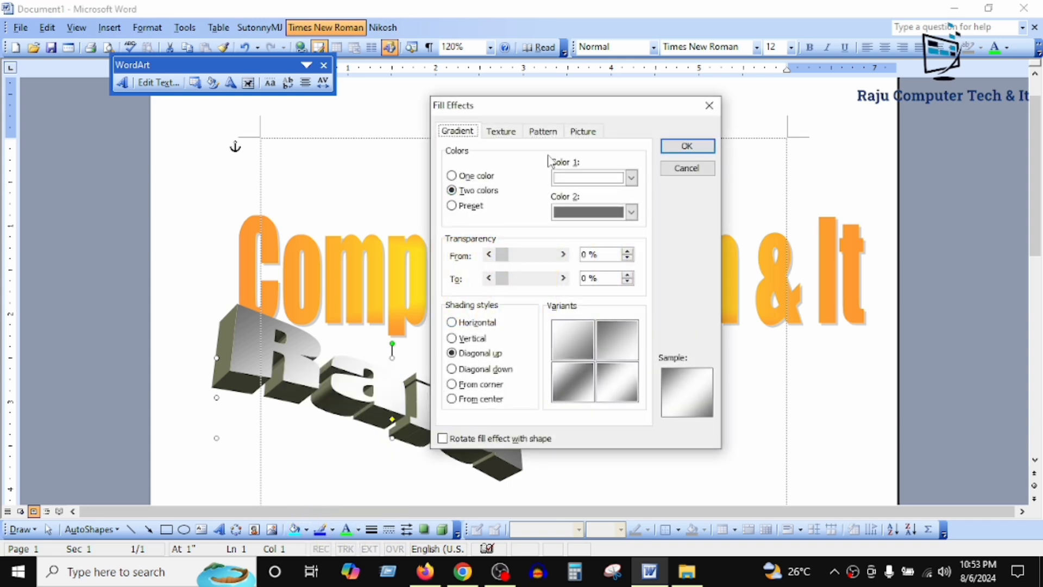
{"action": "left_click", "coordinate": [573, 133]}
{"action": "left_click", "coordinate": [583, 331]}
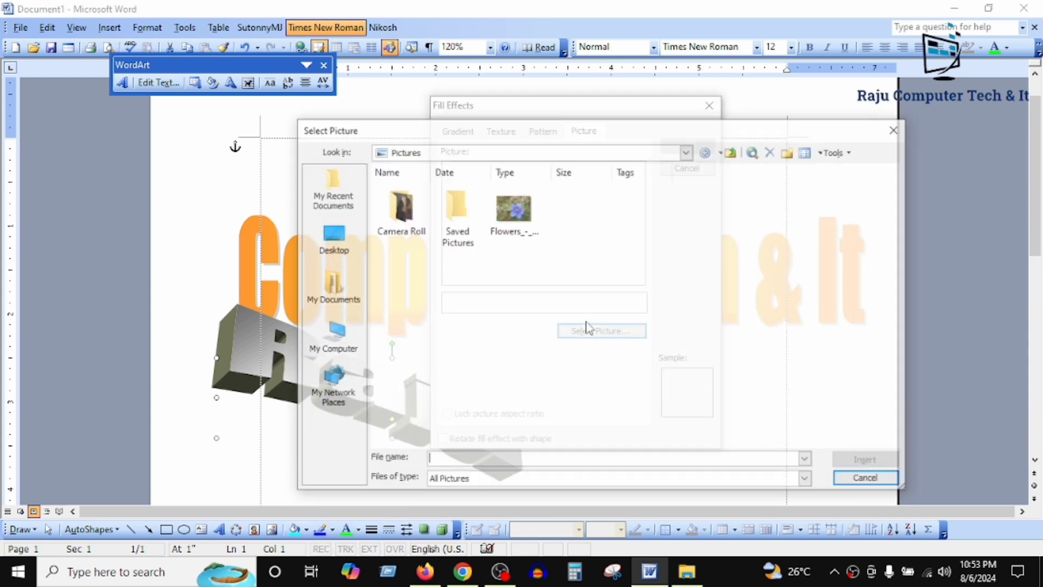
{"action": "left_click", "coordinate": [351, 356]}
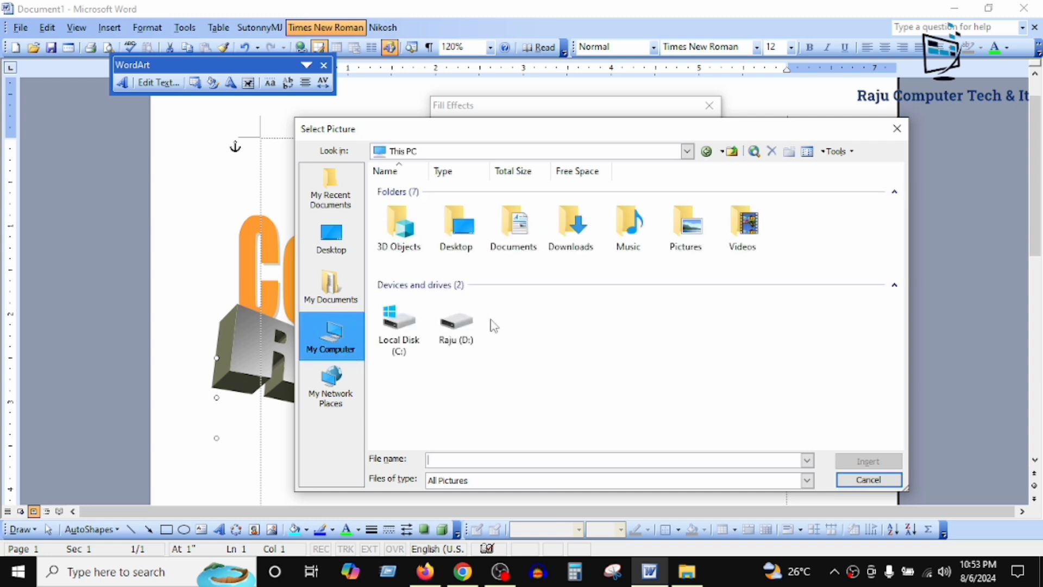
{"action": "double_click", "coordinate": [456, 324]}
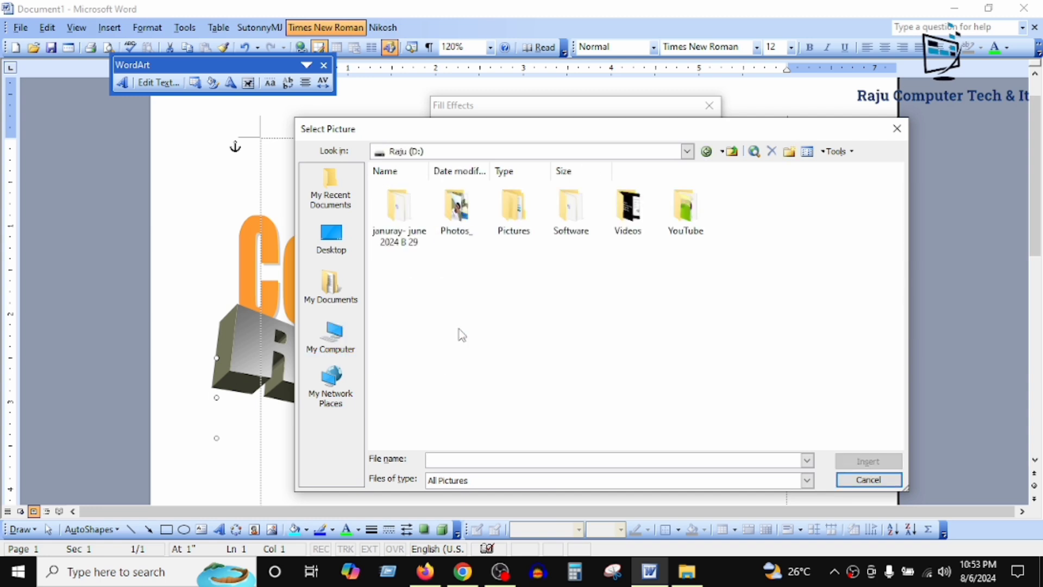
{"action": "double_click", "coordinate": [514, 213]}
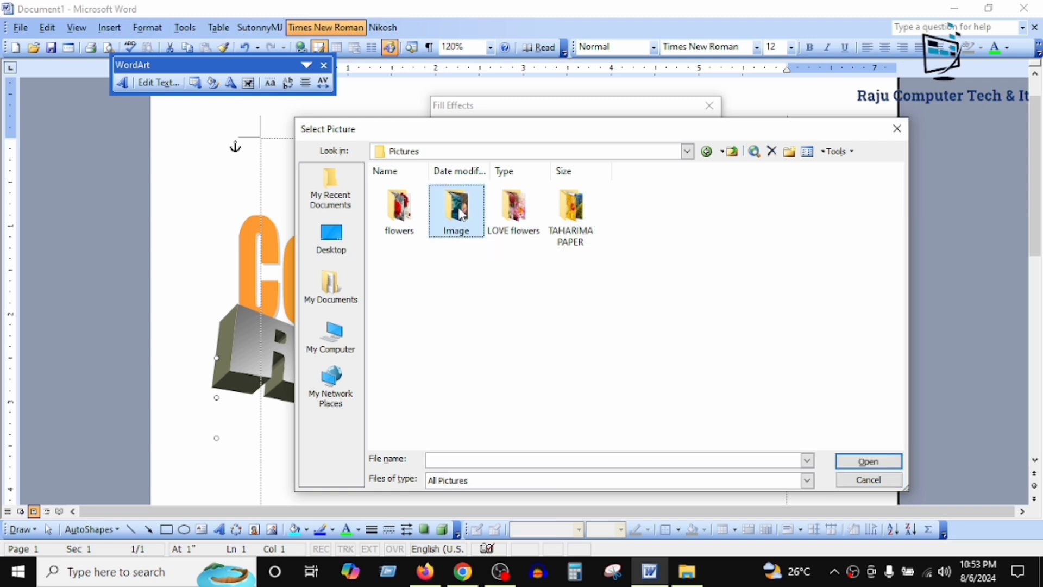
{"action": "double_click", "coordinate": [455, 210]}
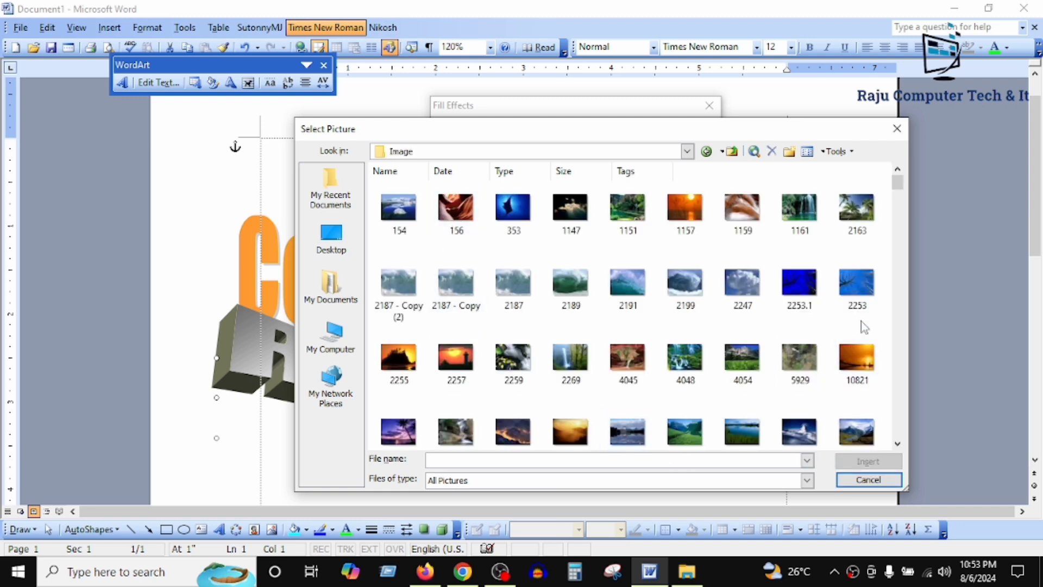
{"action": "left_click", "coordinate": [859, 372]}
{"action": "left_click", "coordinate": [858, 463]}
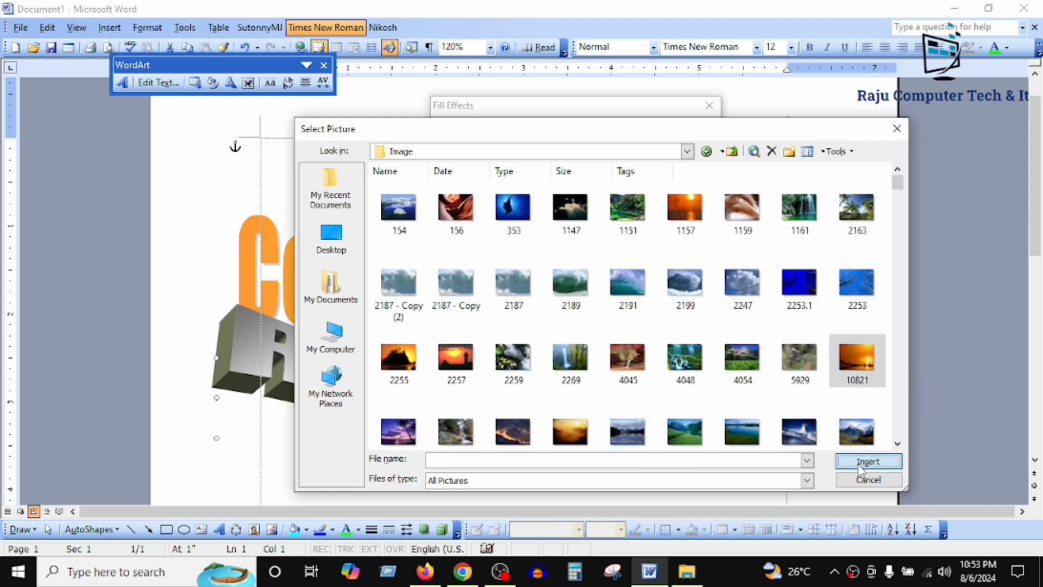
{"action": "left_click", "coordinate": [688, 147]}
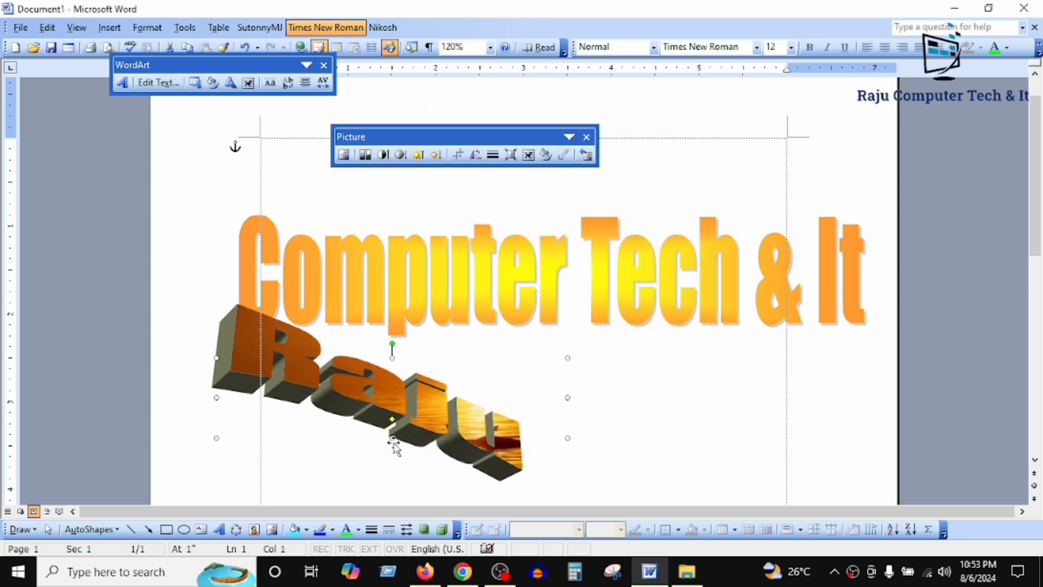
Adjust the picture-filled WordArt's warp slightly and shift it about 0.5 inch right and slightly down
{"action": "left_click_drag", "start_coordinate": [392, 421], "coordinate": [392, 423]}
{"action": "scroll", "coordinate": [597, 381], "scroll_direction": "down", "scroll_amount": 3}
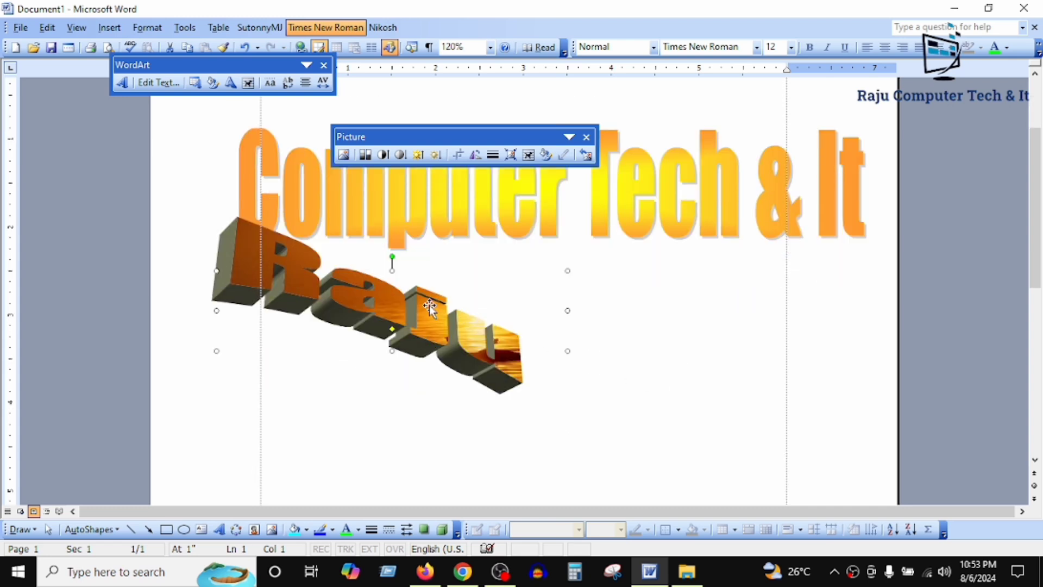
{"action": "scroll", "coordinate": [467, 325], "scroll_direction": "up", "scroll_amount": 3}
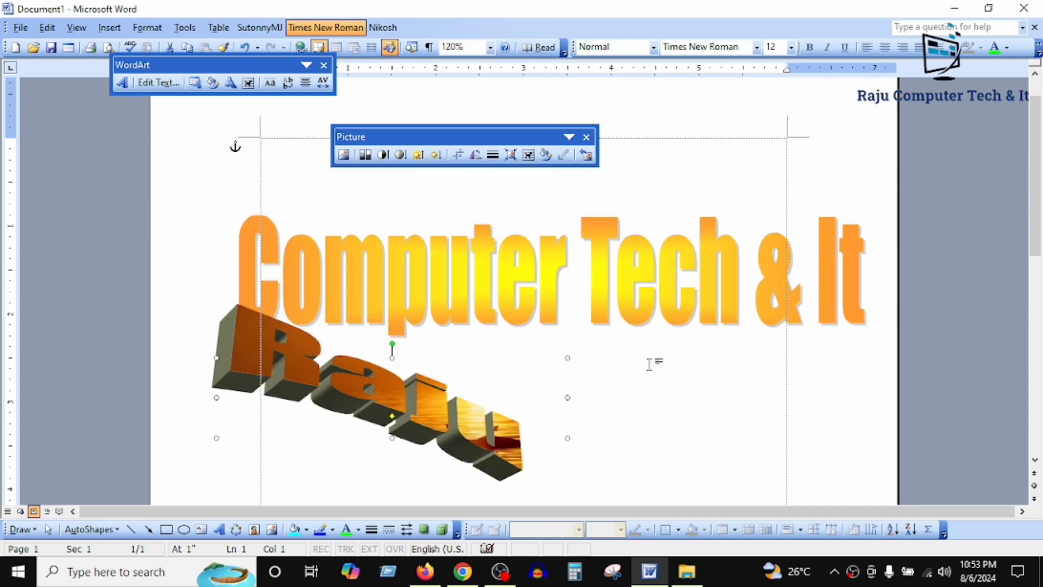
{"action": "left_click_drag", "start_coordinate": [473, 423], "coordinate": [517, 434]}
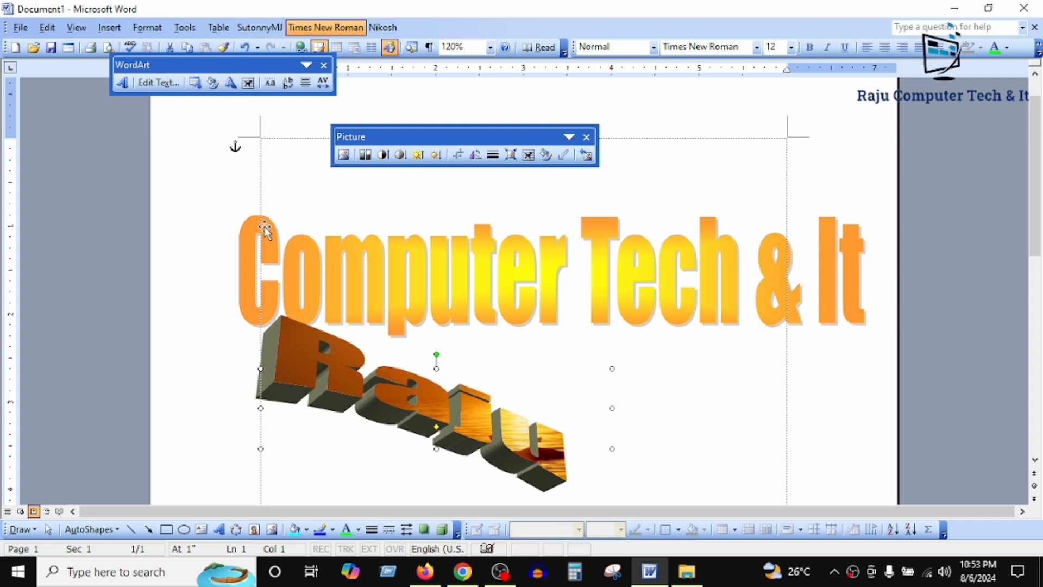
Bring up the choices for inserting a picture object such as WordArt
{"action": "left_click", "coordinate": [109, 27]}
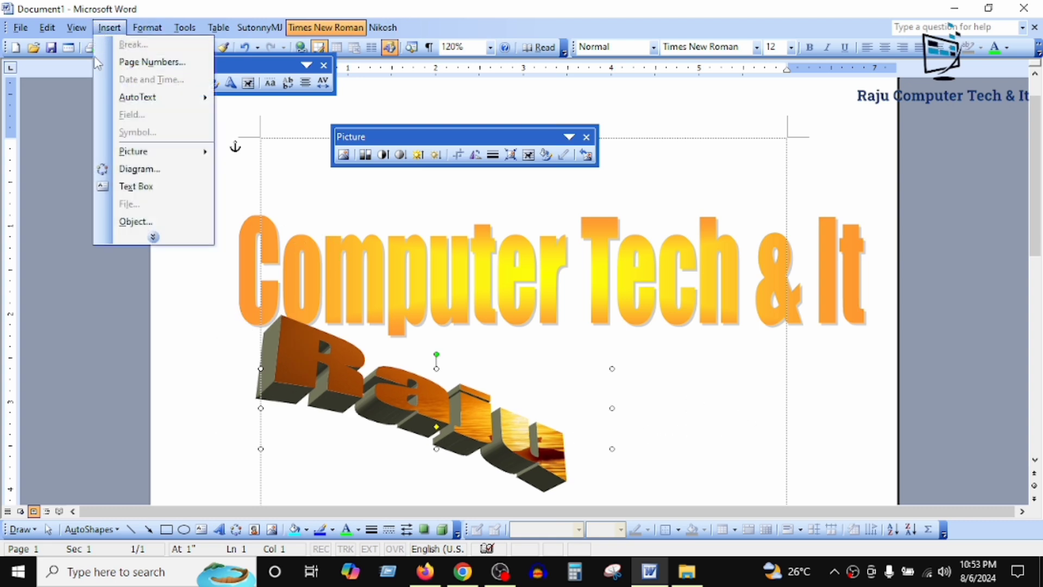
{"action": "mouse_move", "coordinate": [145, 153]}
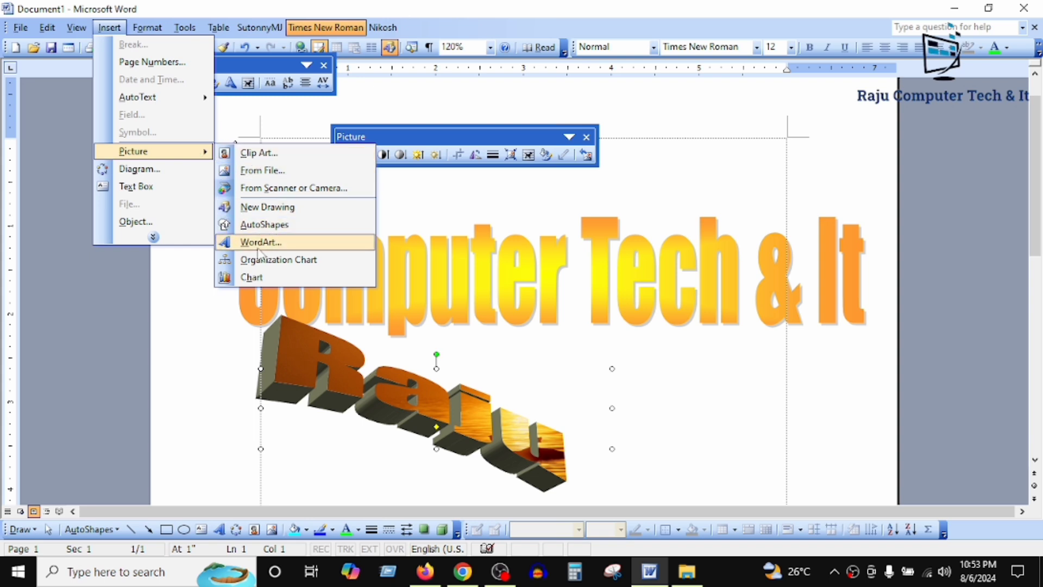